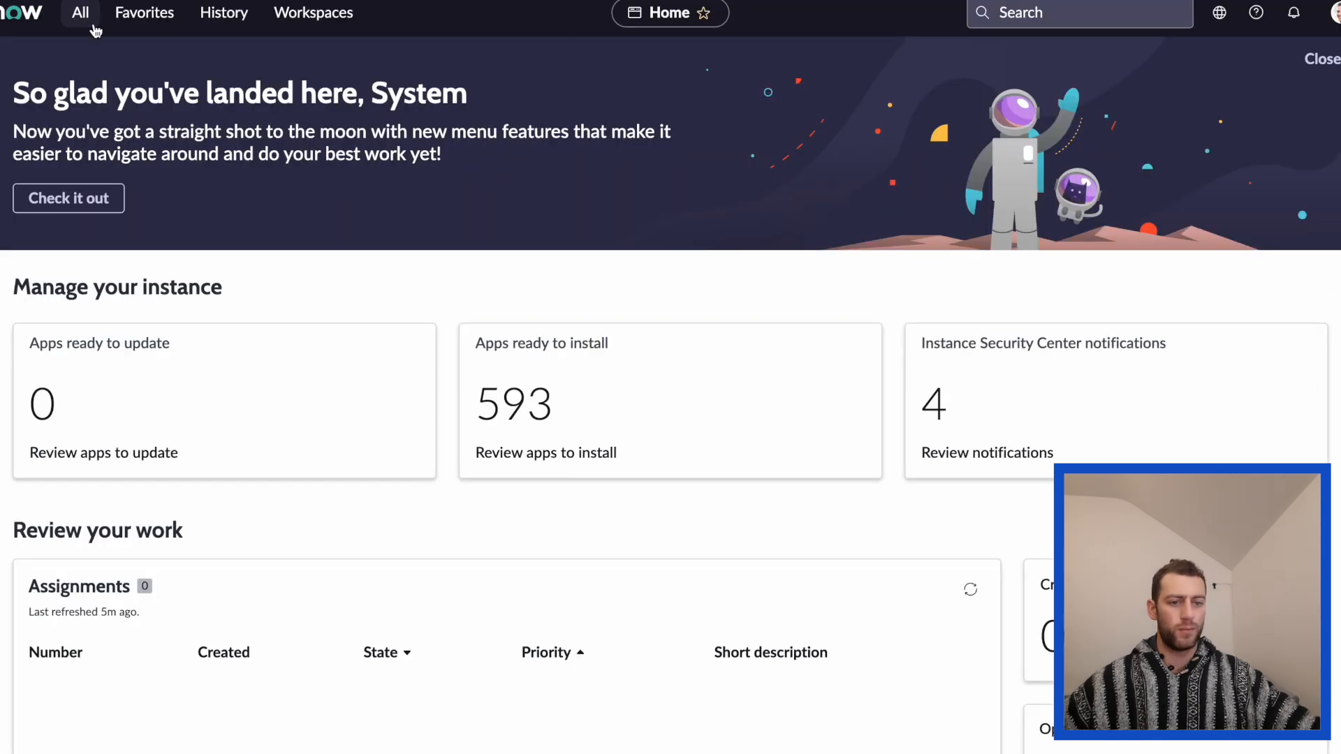
# Check the activity's navigation path and open the Requests list under Service Catalog > Open Records.
pyautogui.click(80, 12)
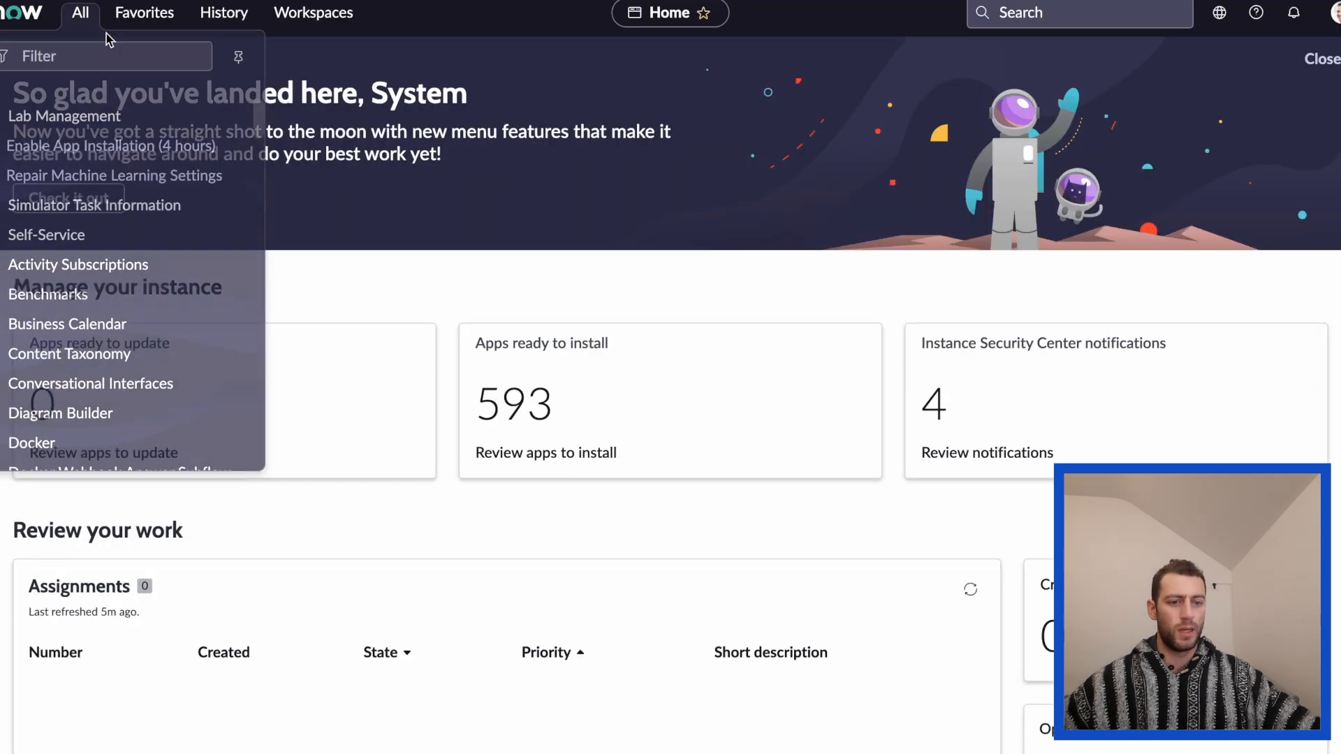
pyautogui.write('req')
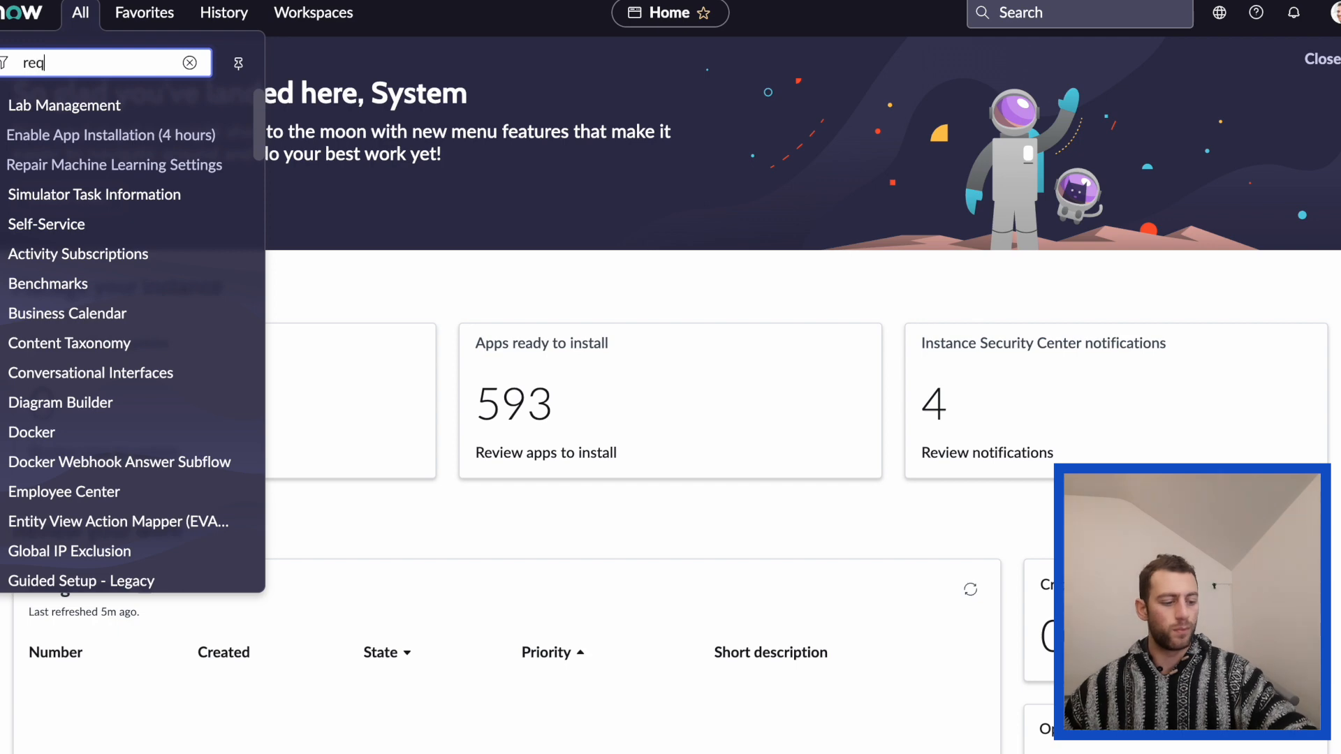
pyautogui.write('ues')
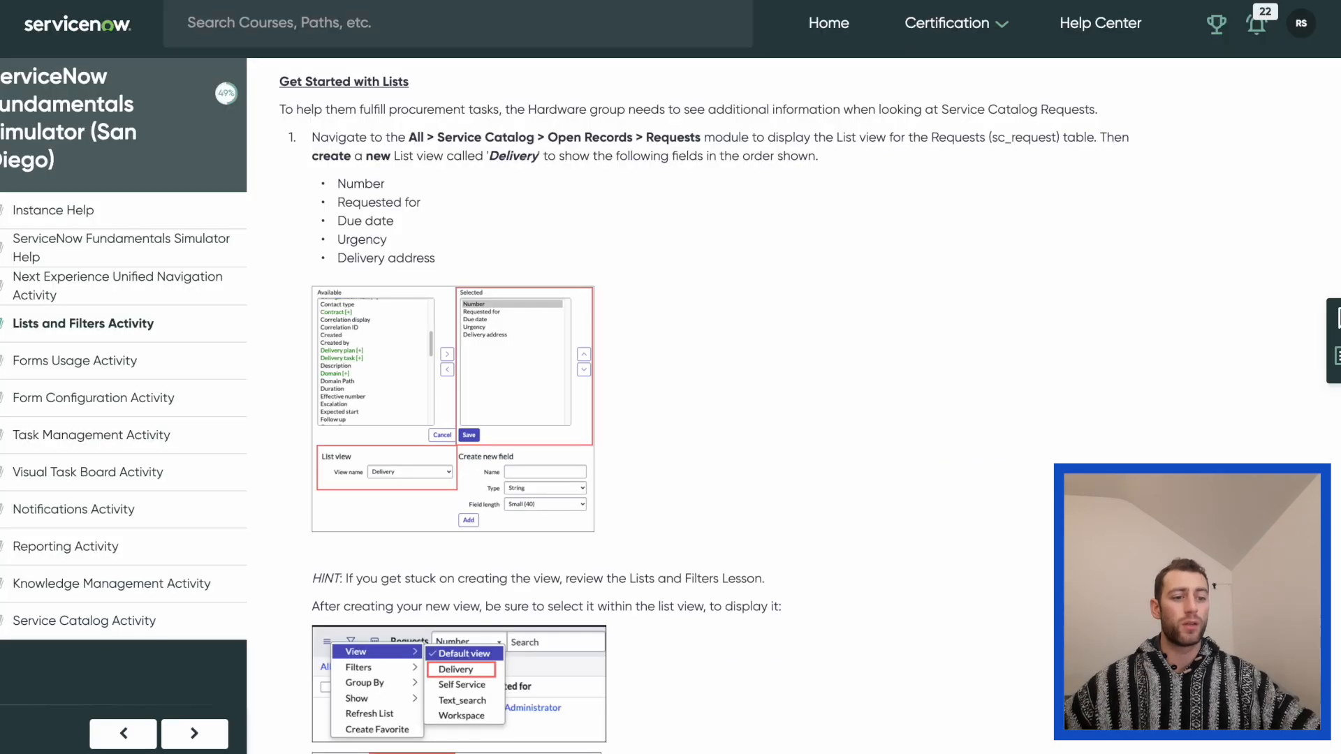
pyautogui.moveTo(412, 139); pyautogui.dragTo(700, 138)
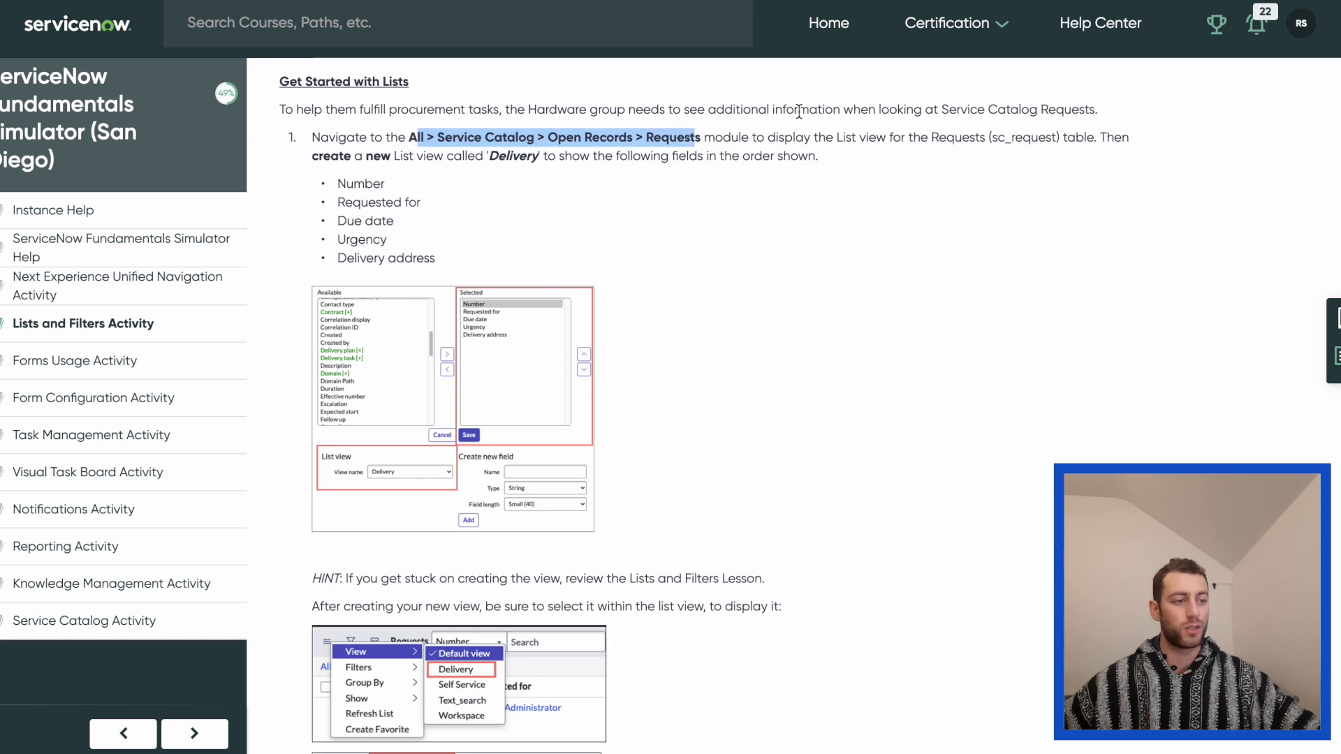
pyautogui.hotkey('ctrl', 'Tab')
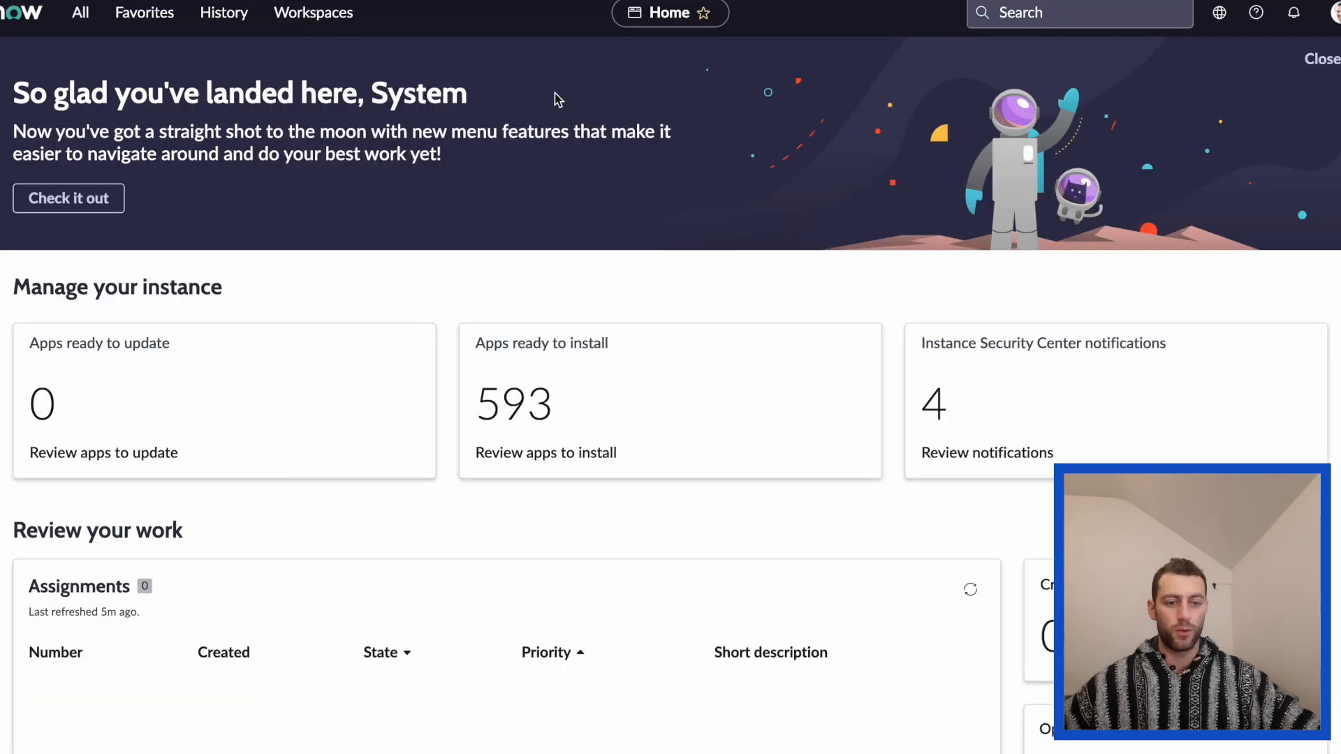
pyautogui.click(80, 13)
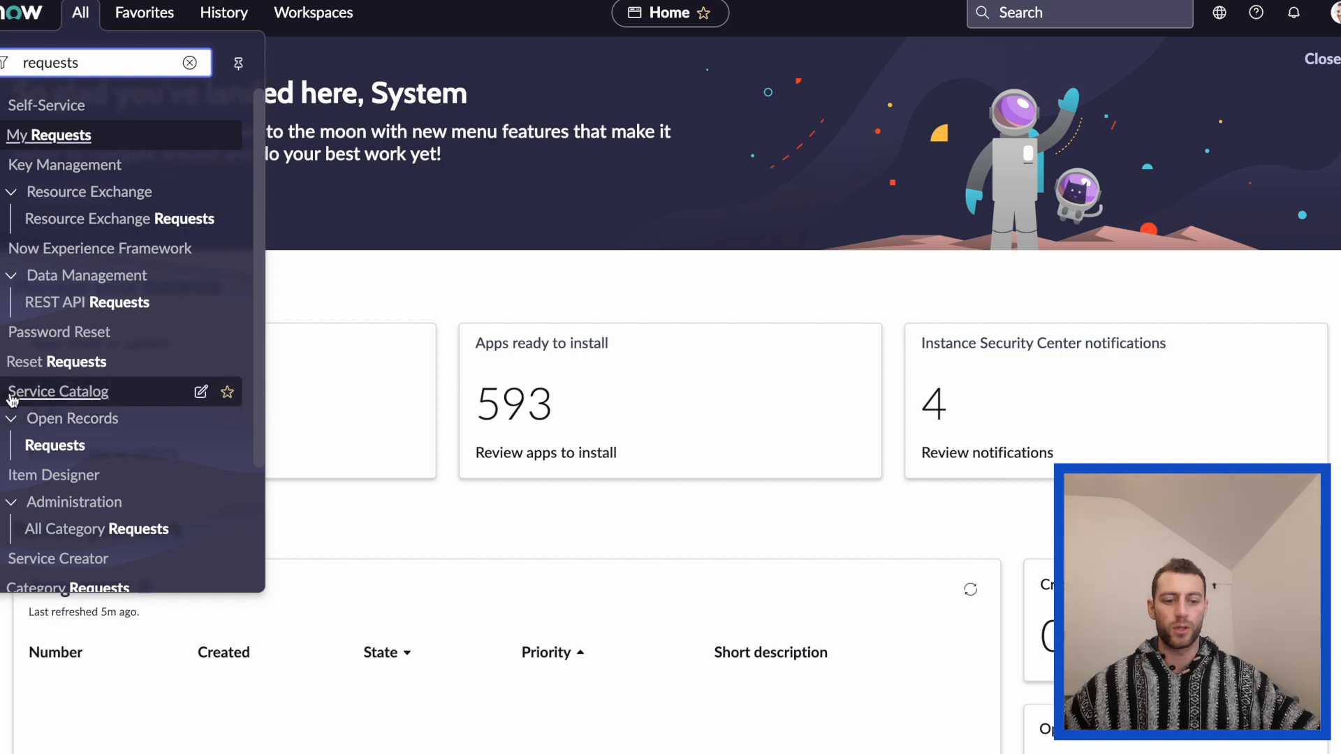
pyautogui.click(73, 447)
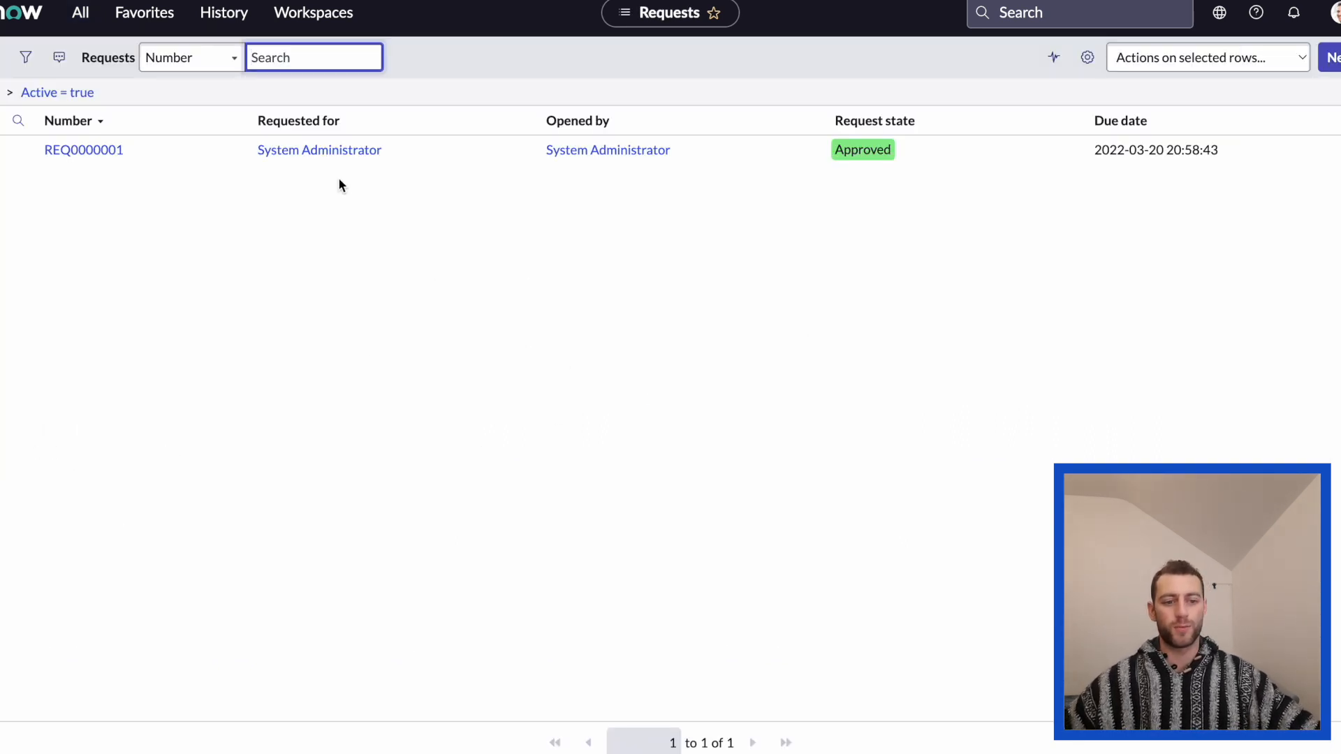
# Read the activity's list view requirements and open the list layout configuration for the Requests list.
pyautogui.click(210, 2)
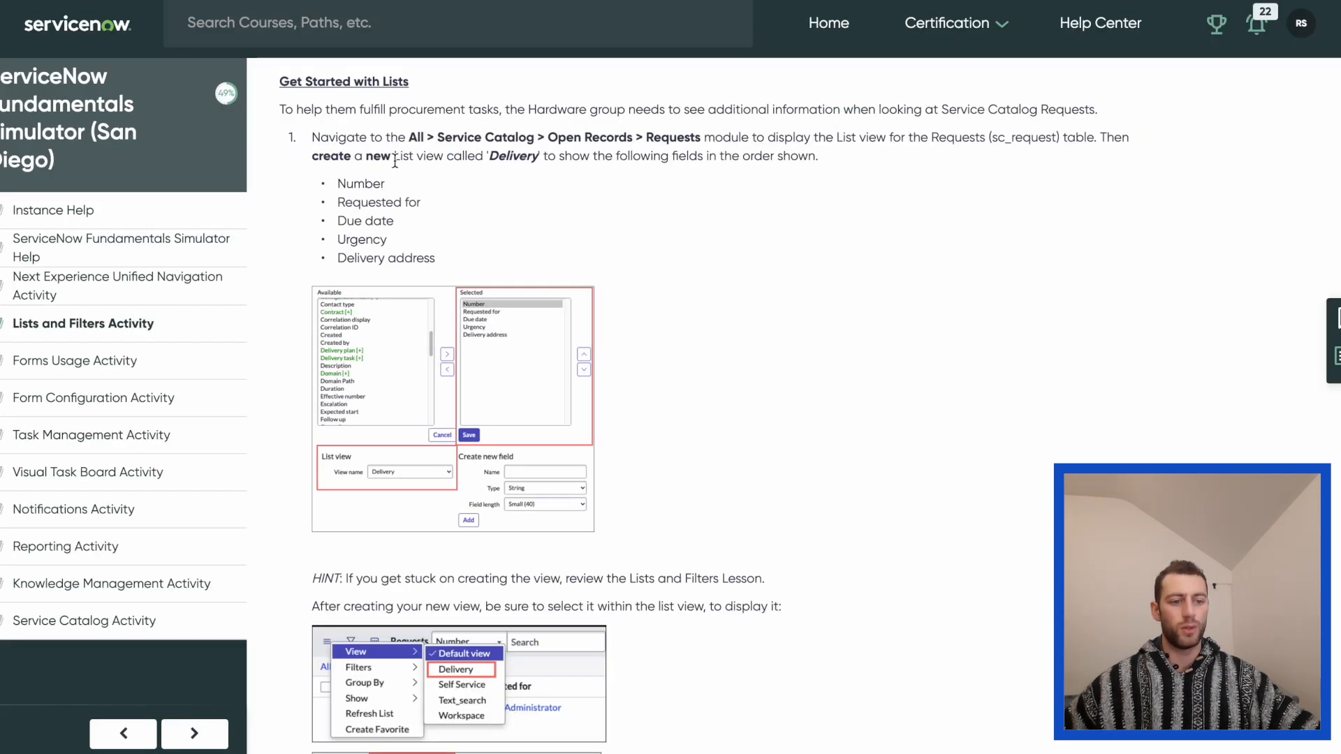
pyautogui.moveTo(467, 158); pyautogui.dragTo(632, 159)
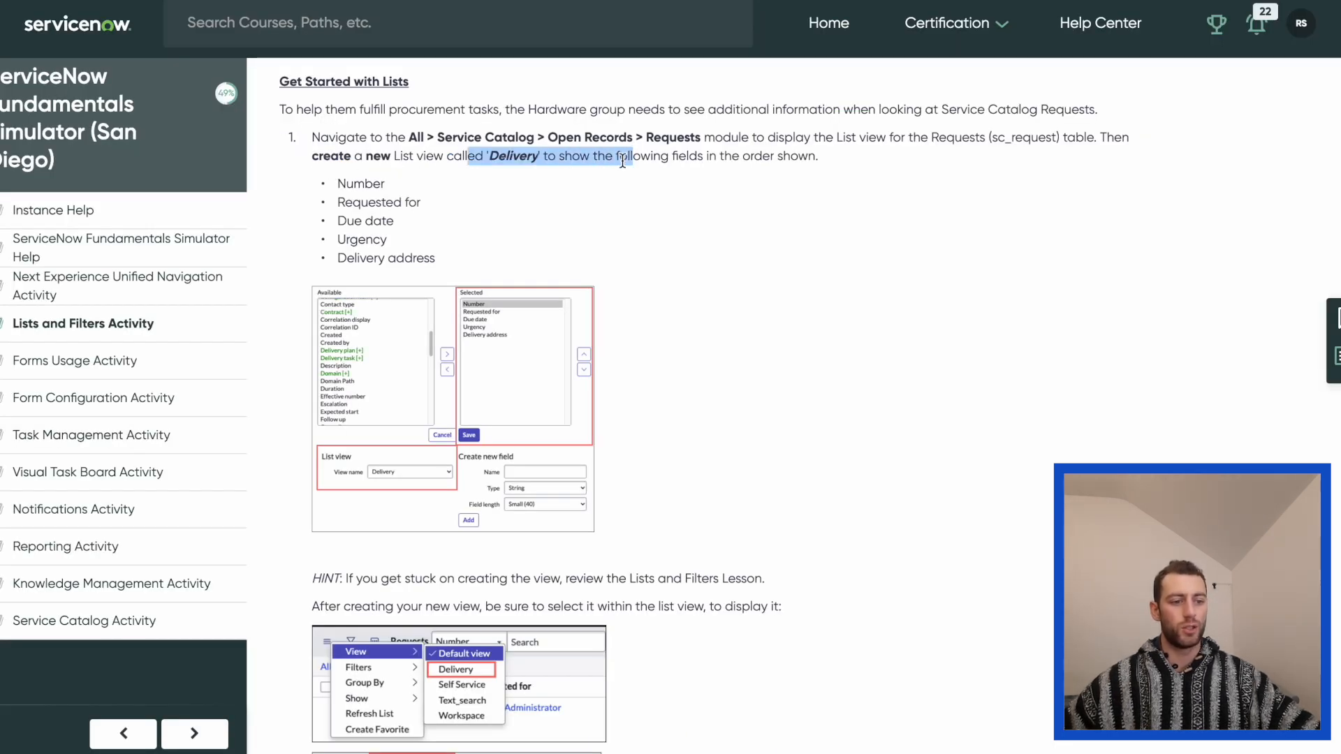
pyautogui.click(670, 159)
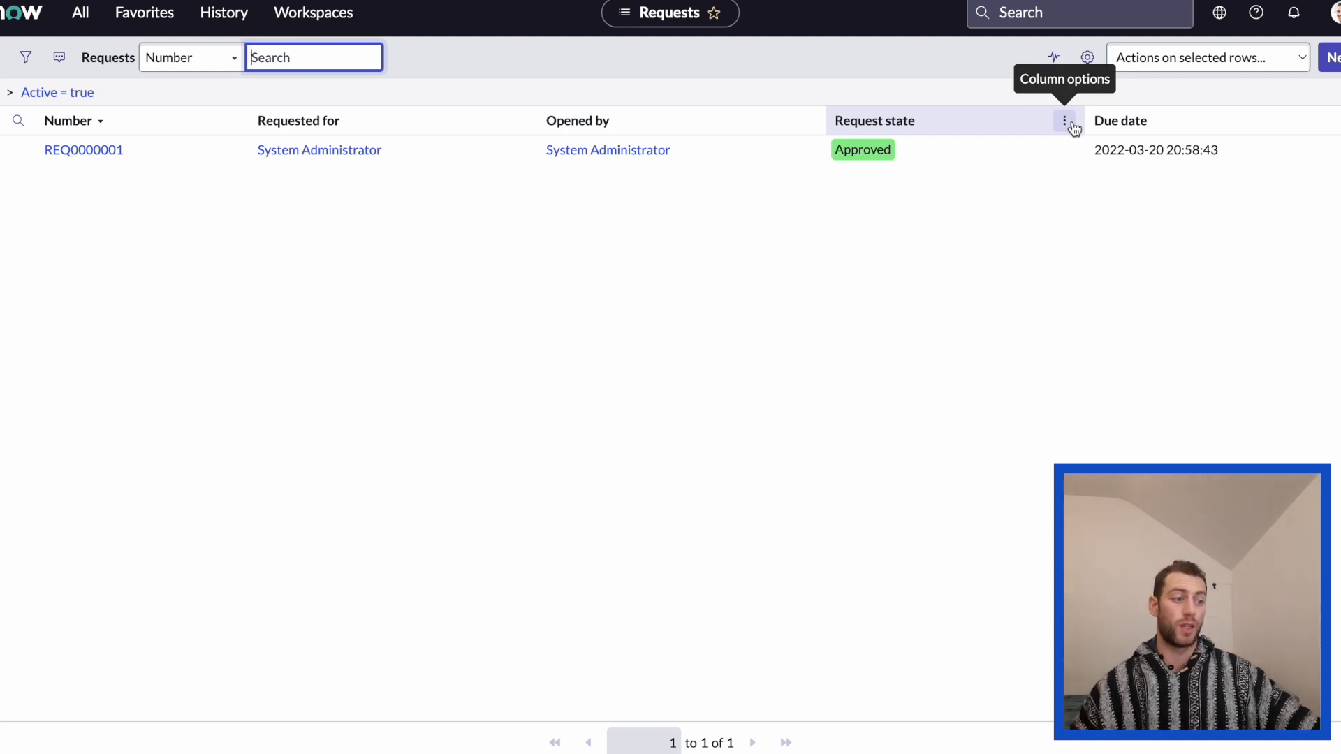
pyautogui.click(1068, 123)
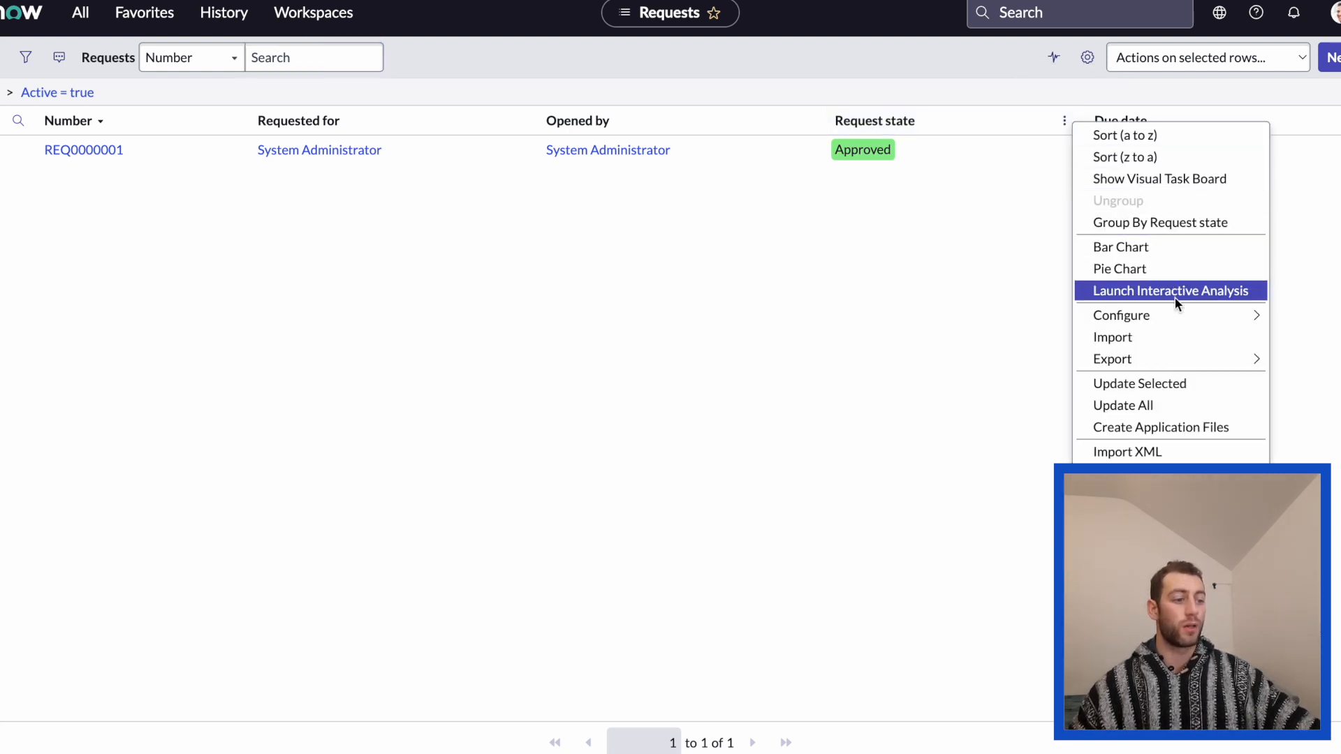
pyautogui.moveTo(1187, 317)
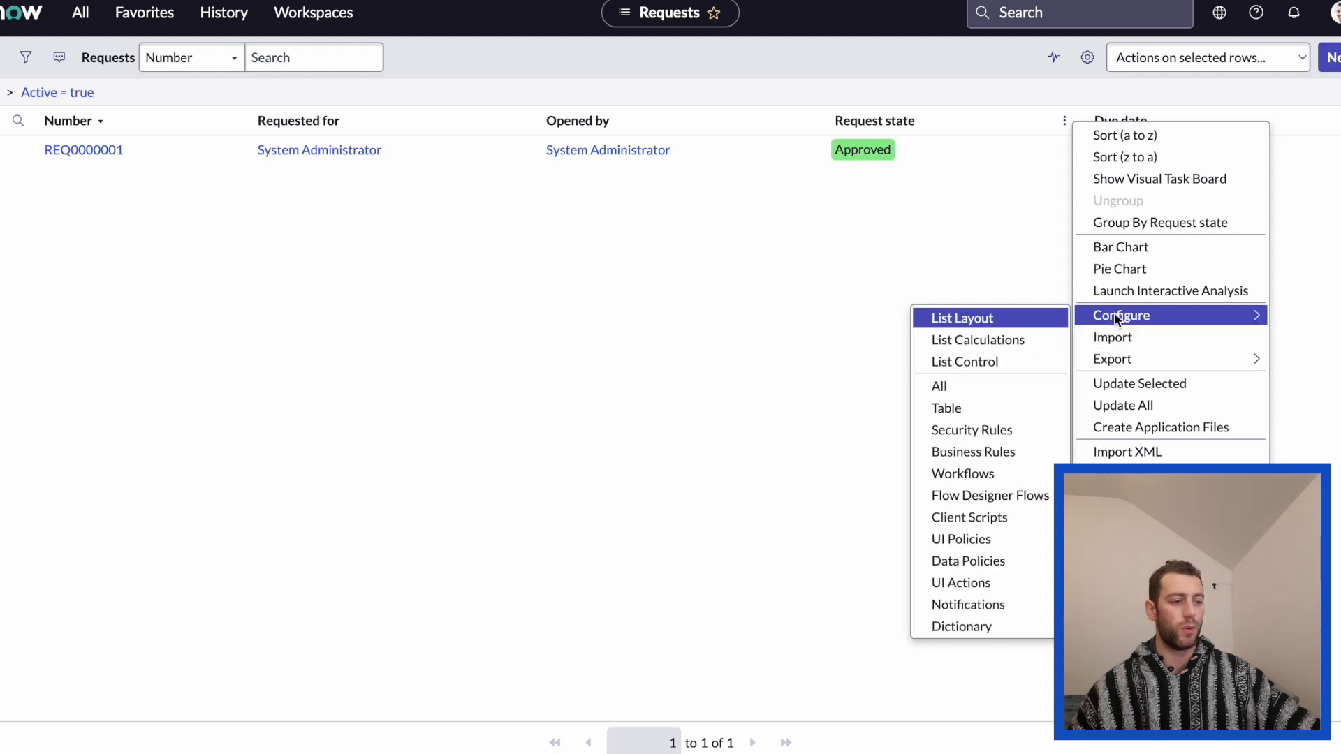
pyautogui.click(964, 320)
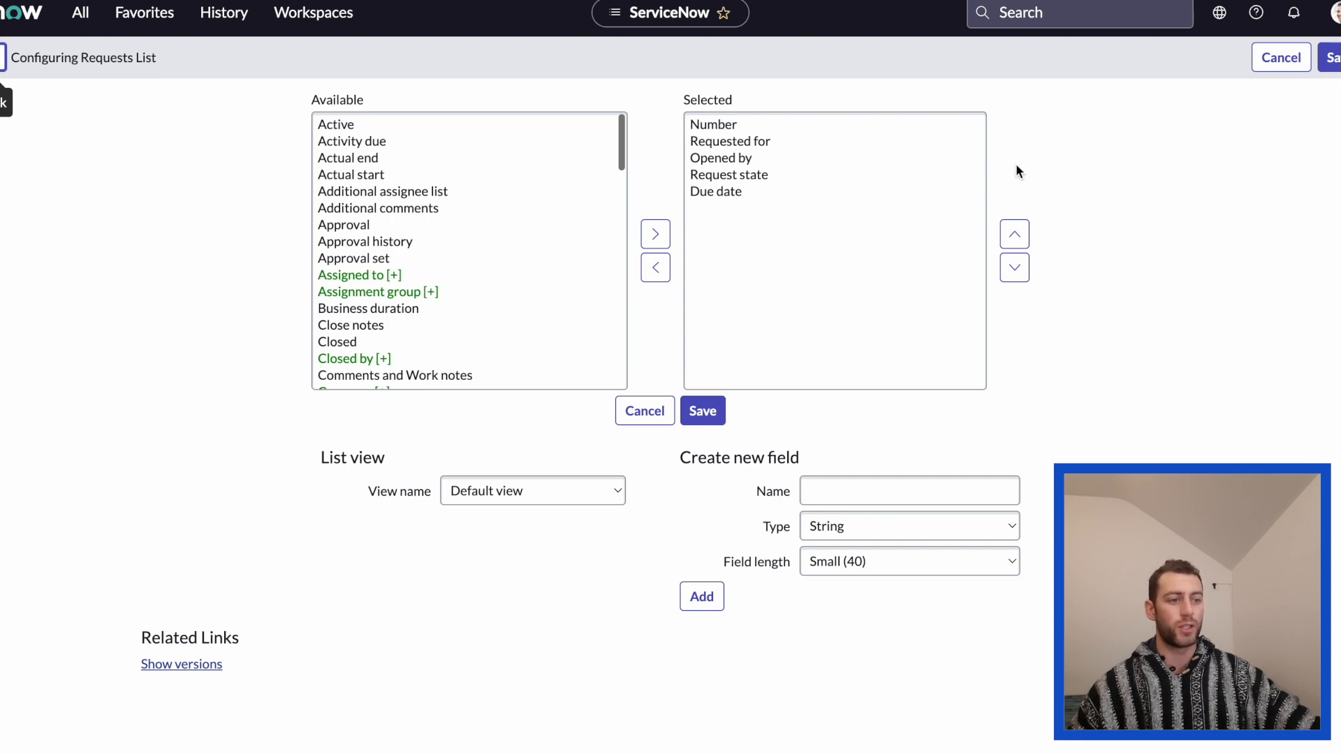
# Check the required view name in the activity and create a new list view named Delivery for the Requests list.
pyautogui.hotkey('ctrl', 'Tab')
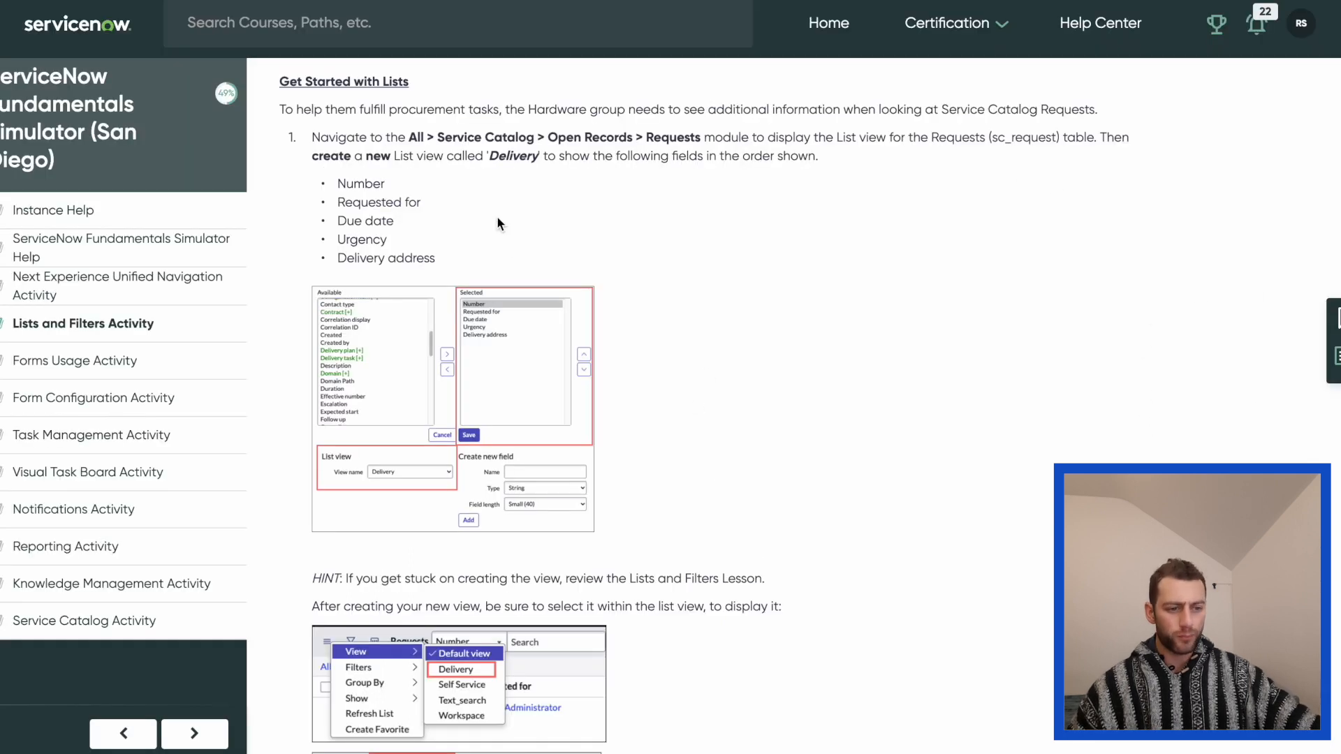
pyautogui.moveTo(373, 155); pyautogui.dragTo(558, 157)
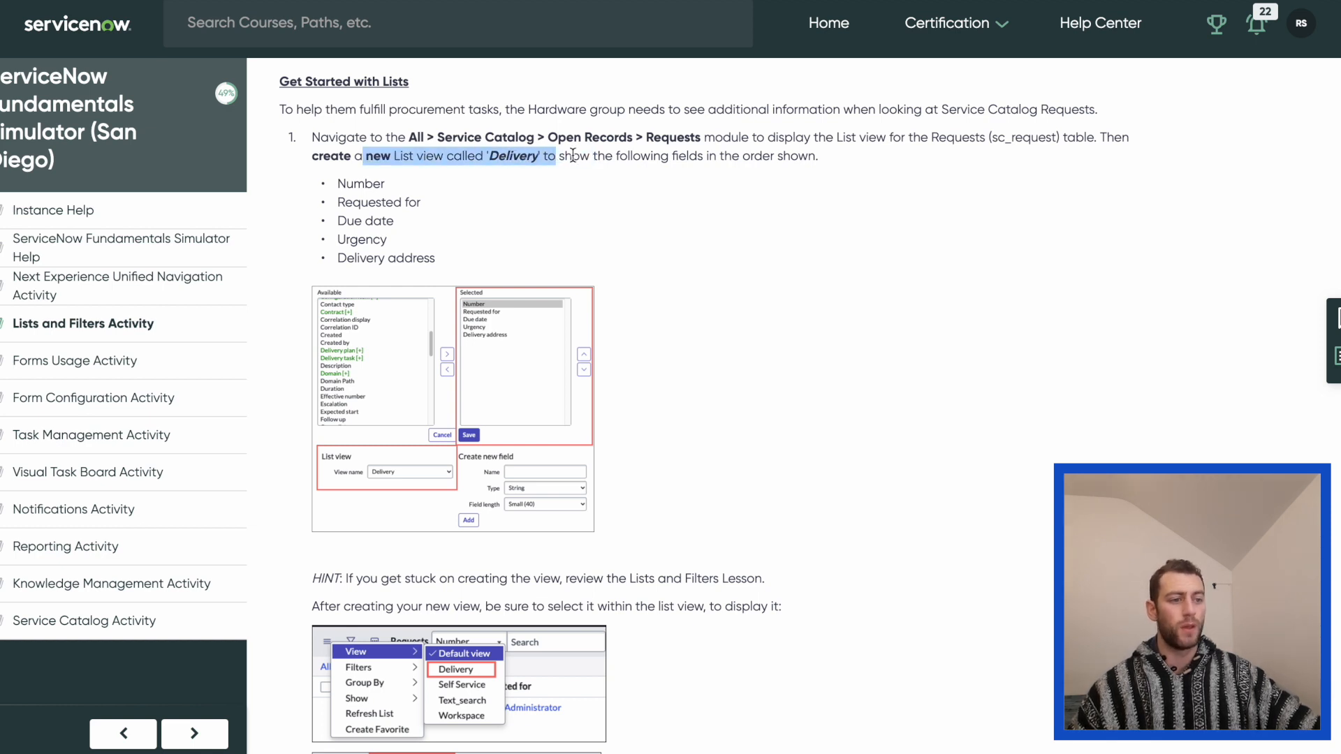
pyautogui.click(789, 1)
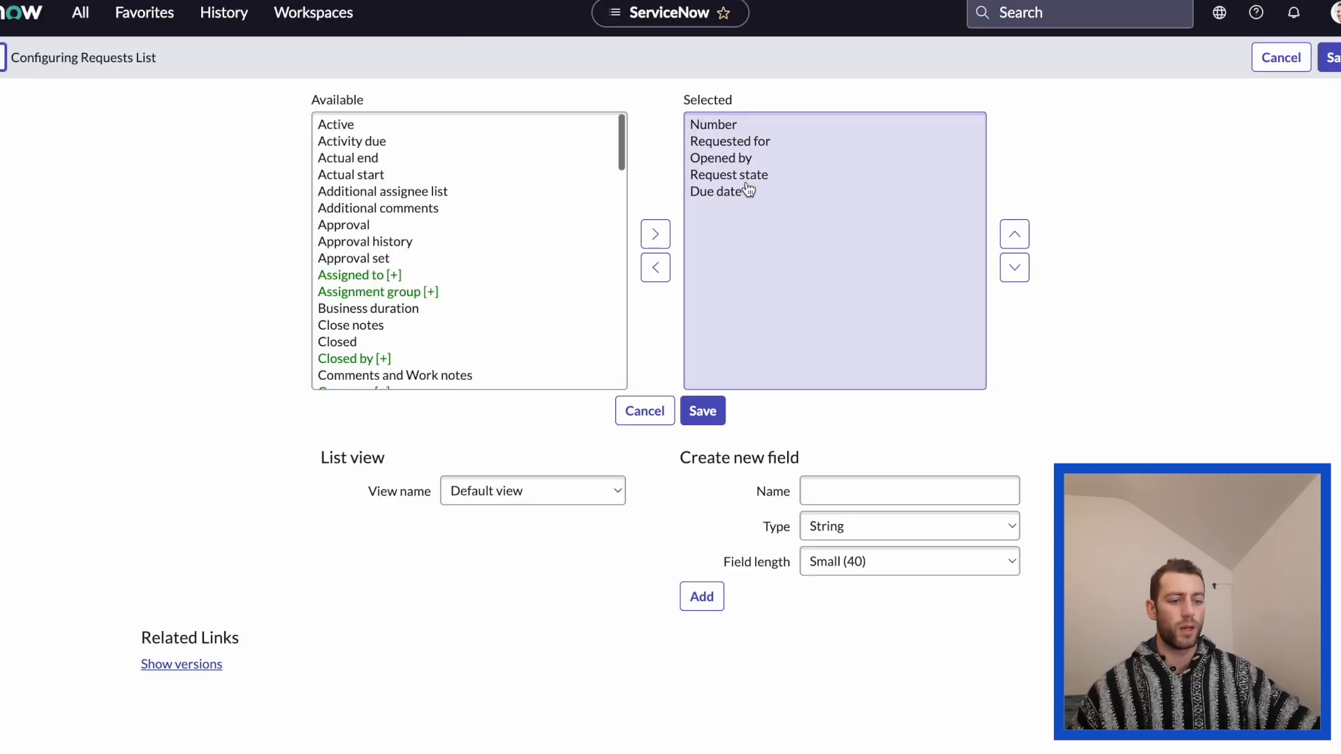
pyautogui.tripleClick(330, 462)
pyautogui.click(401, 493)
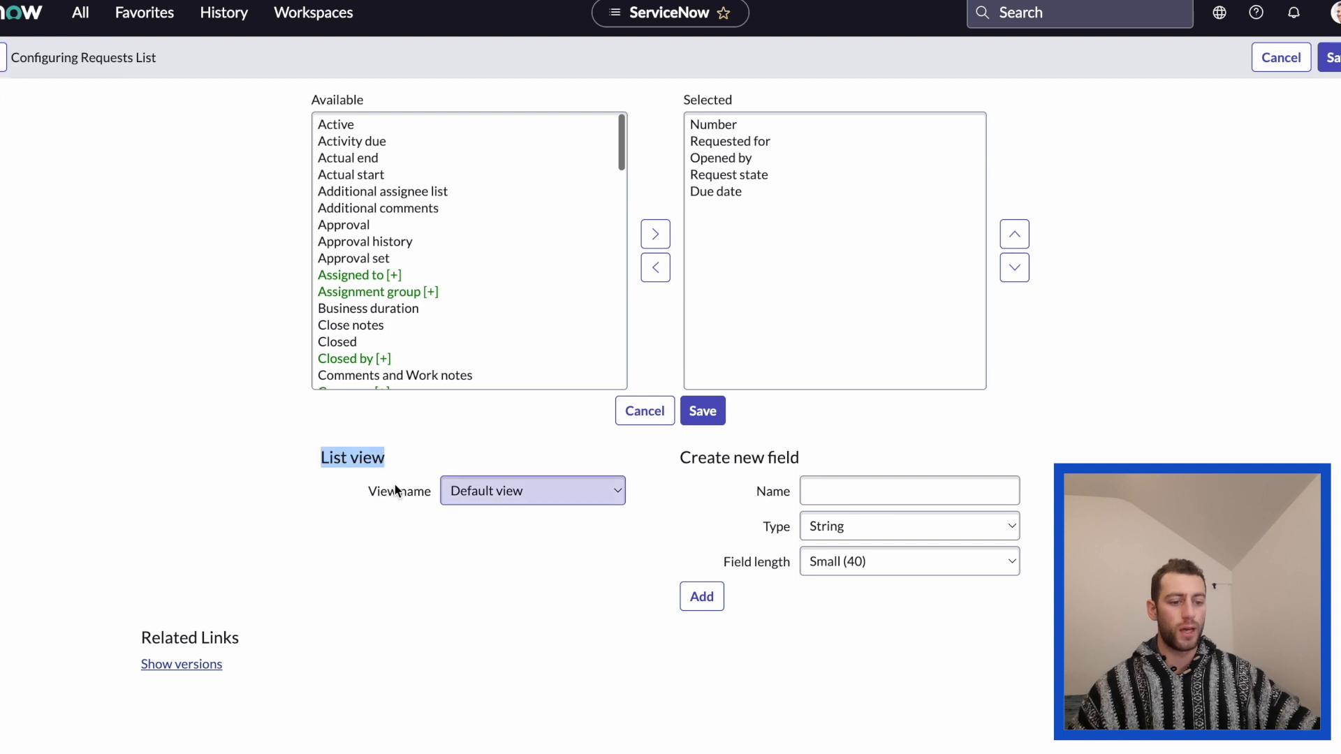
pyautogui.click(546, 497)
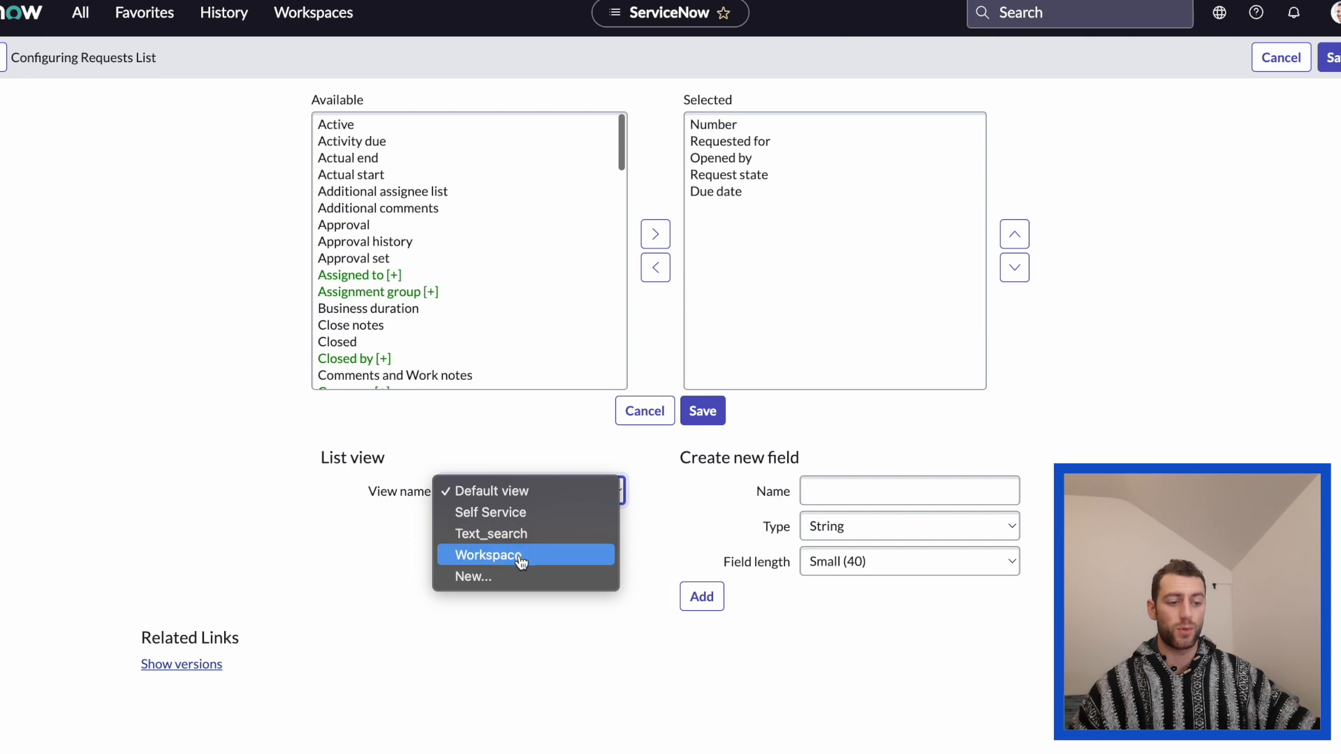
pyautogui.click(488, 577)
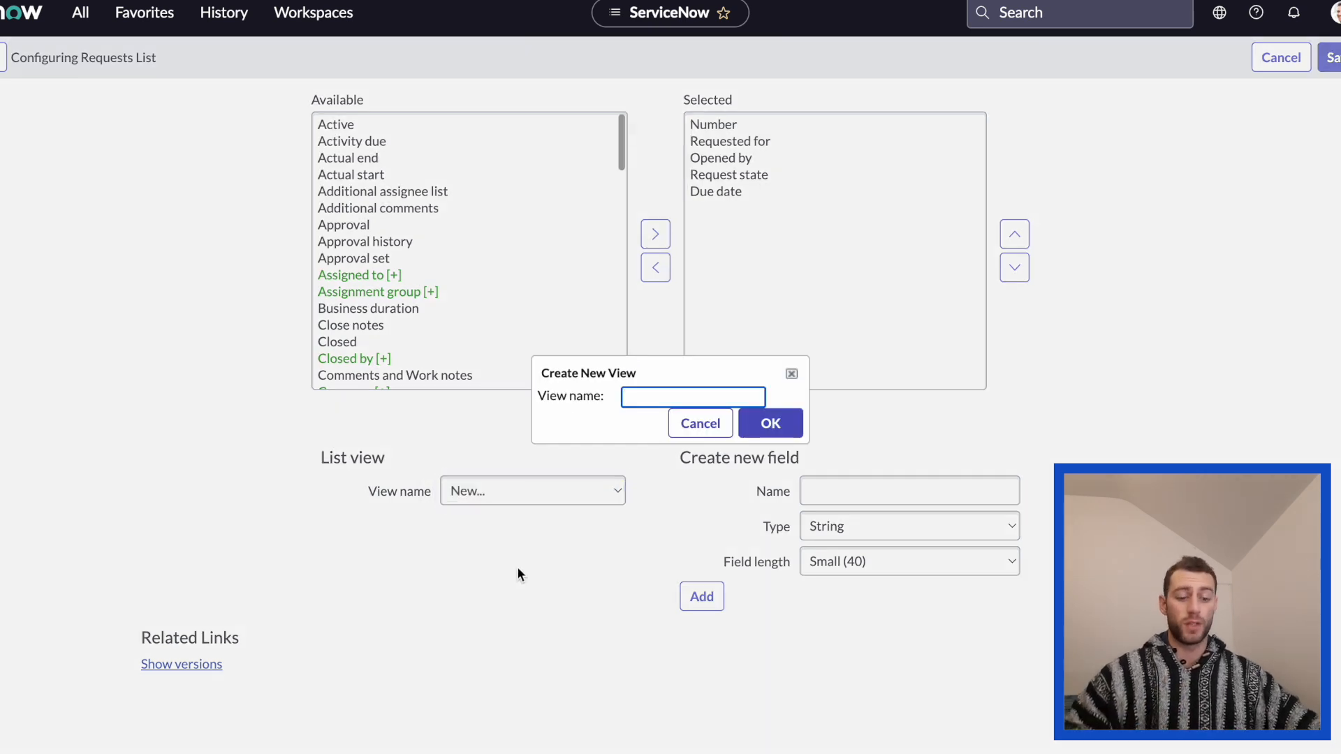
pyautogui.write('Delivery')
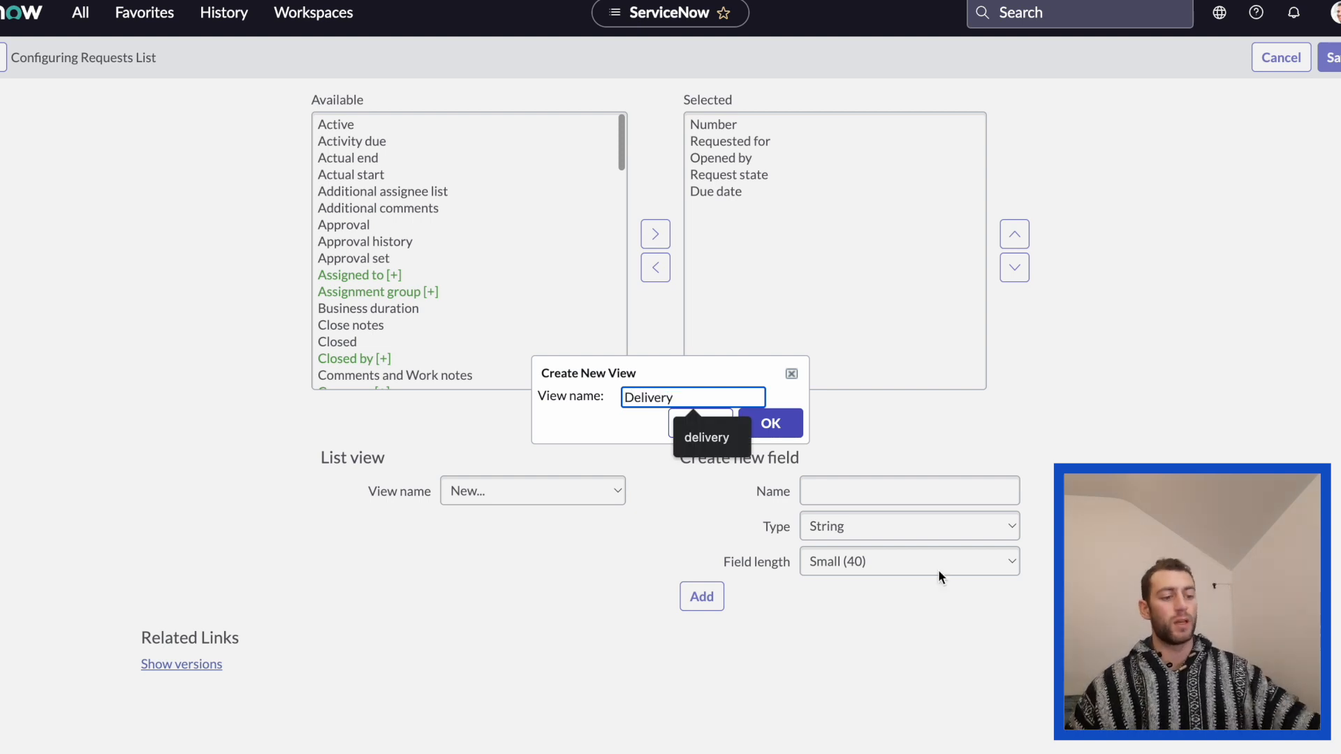
pyautogui.click(777, 419)
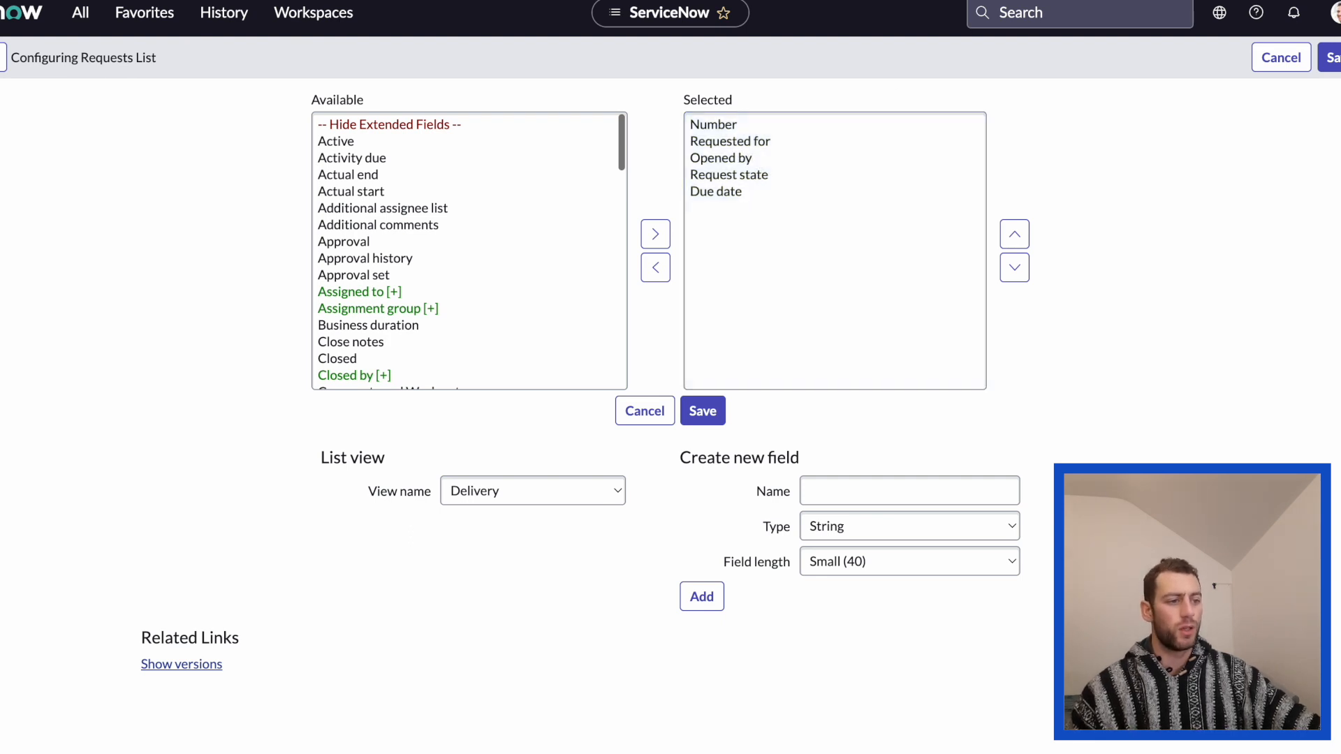
# Check the required field order in the activity and move Due date directly below Requested for in the Delivery view's selected fields.
pyautogui.hotkey('ctrl', 'Tab')
pyautogui.click(577, 173)
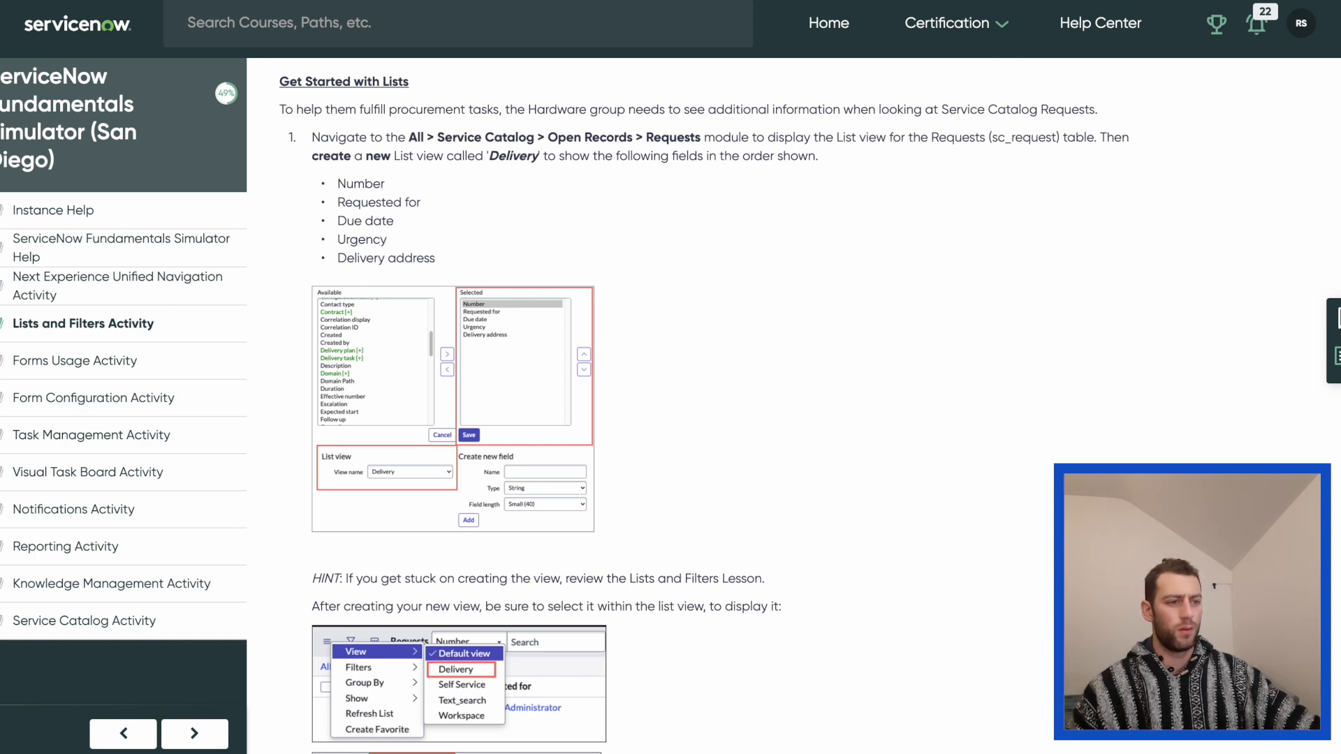
pyautogui.click(874, 2)
pyautogui.click(717, 129)
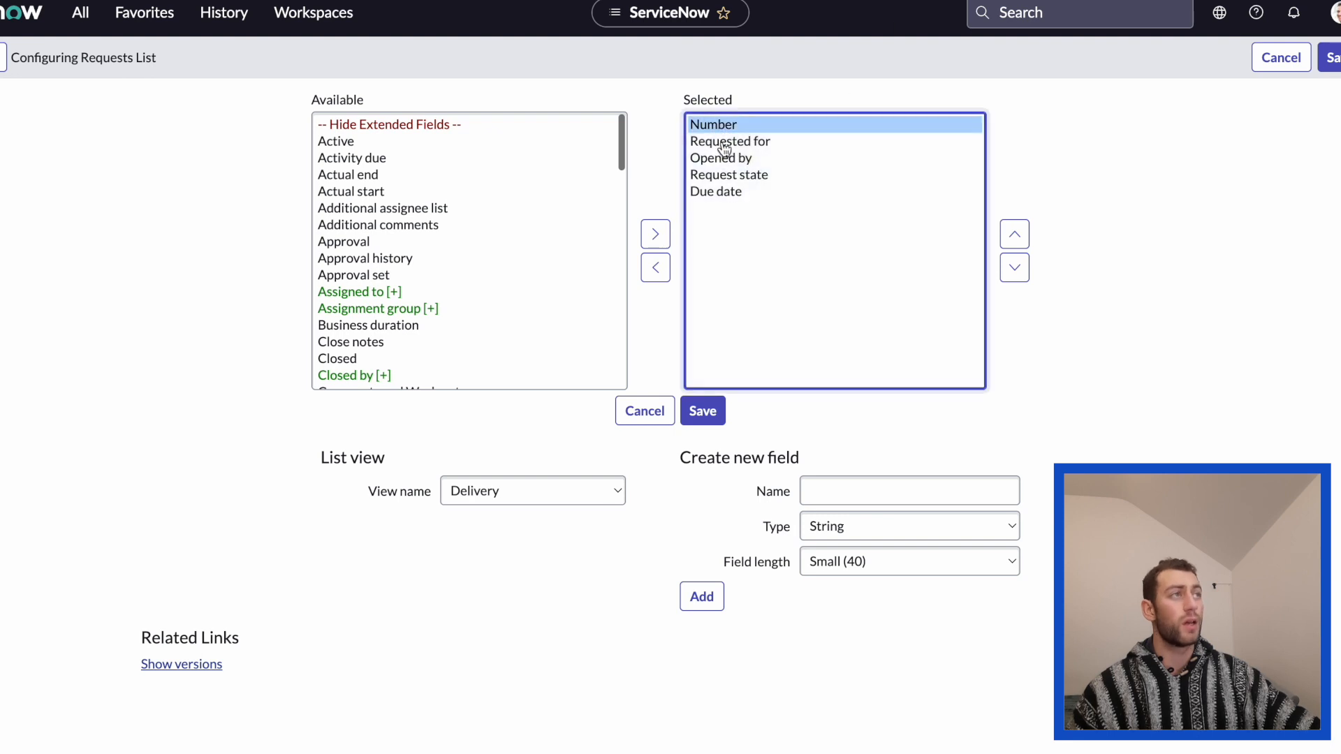
pyautogui.click(726, 147)
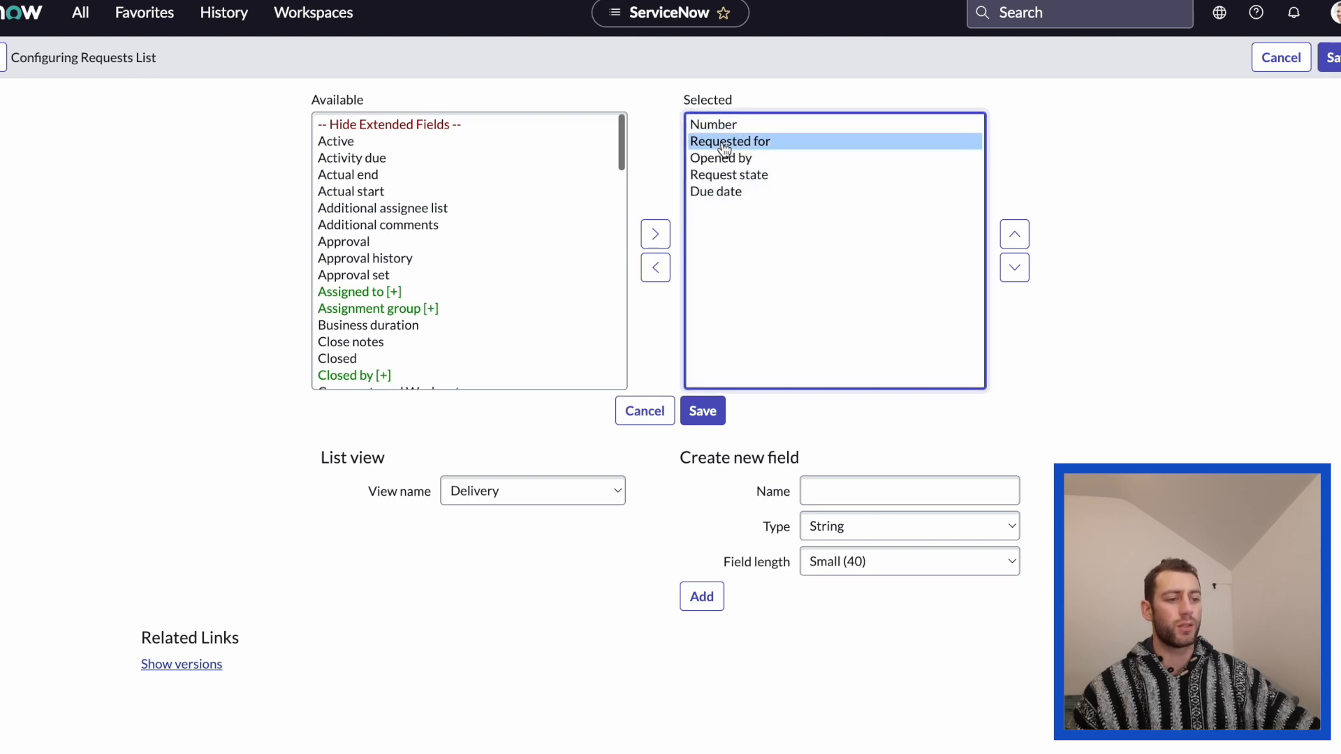
pyautogui.click(728, 160)
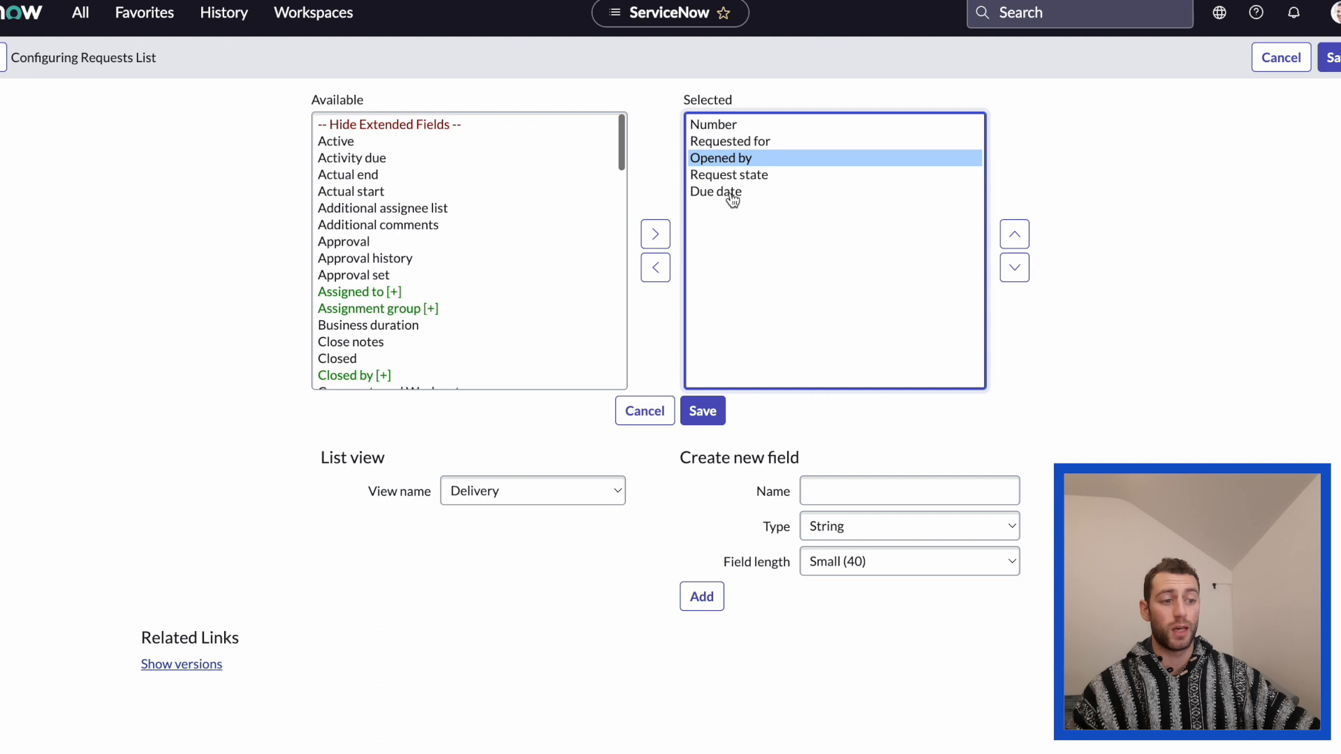
pyautogui.click(727, 193)
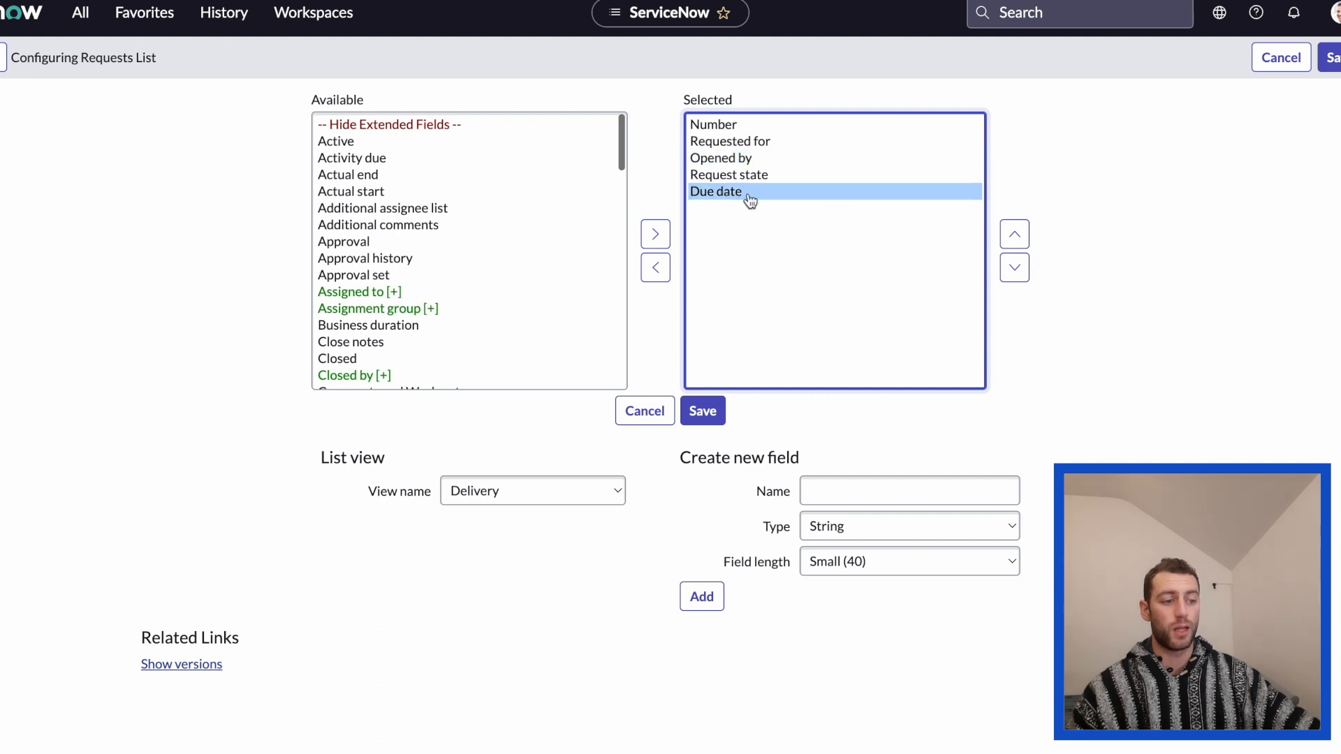
pyautogui.click(1017, 239)
pyautogui.click(1017, 239)
pyautogui.click(1018, 239)
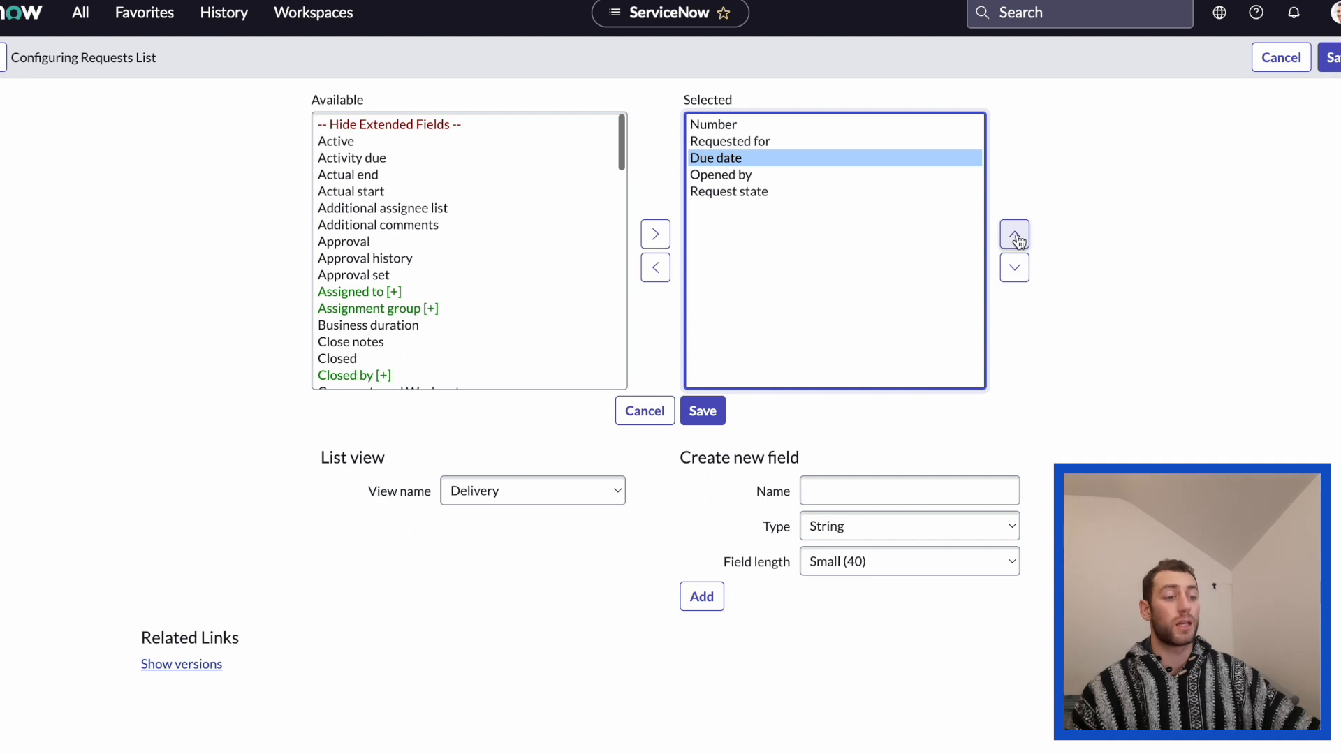
pyautogui.click(727, 127)
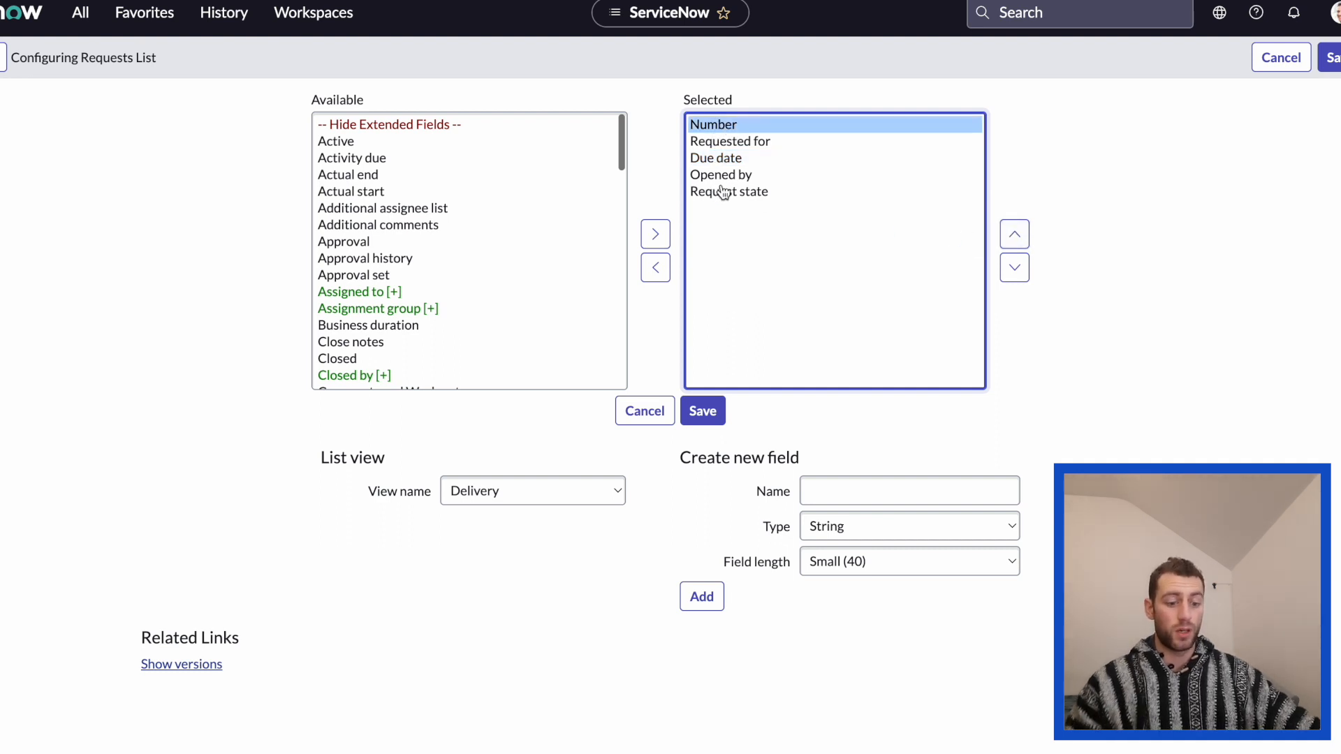
pyautogui.keyDown('shift'); pyautogui.click(721, 197); pyautogui.keyUp('shift')
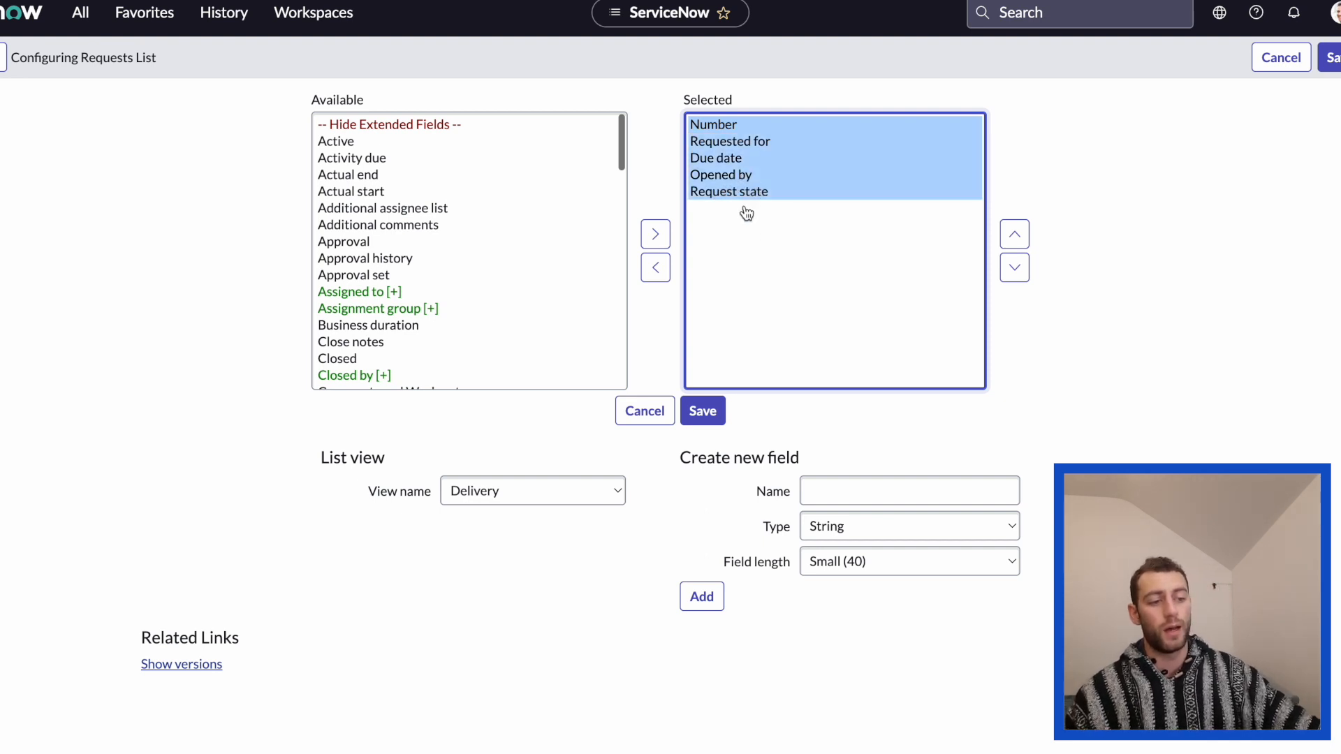
pyautogui.click(742, 177)
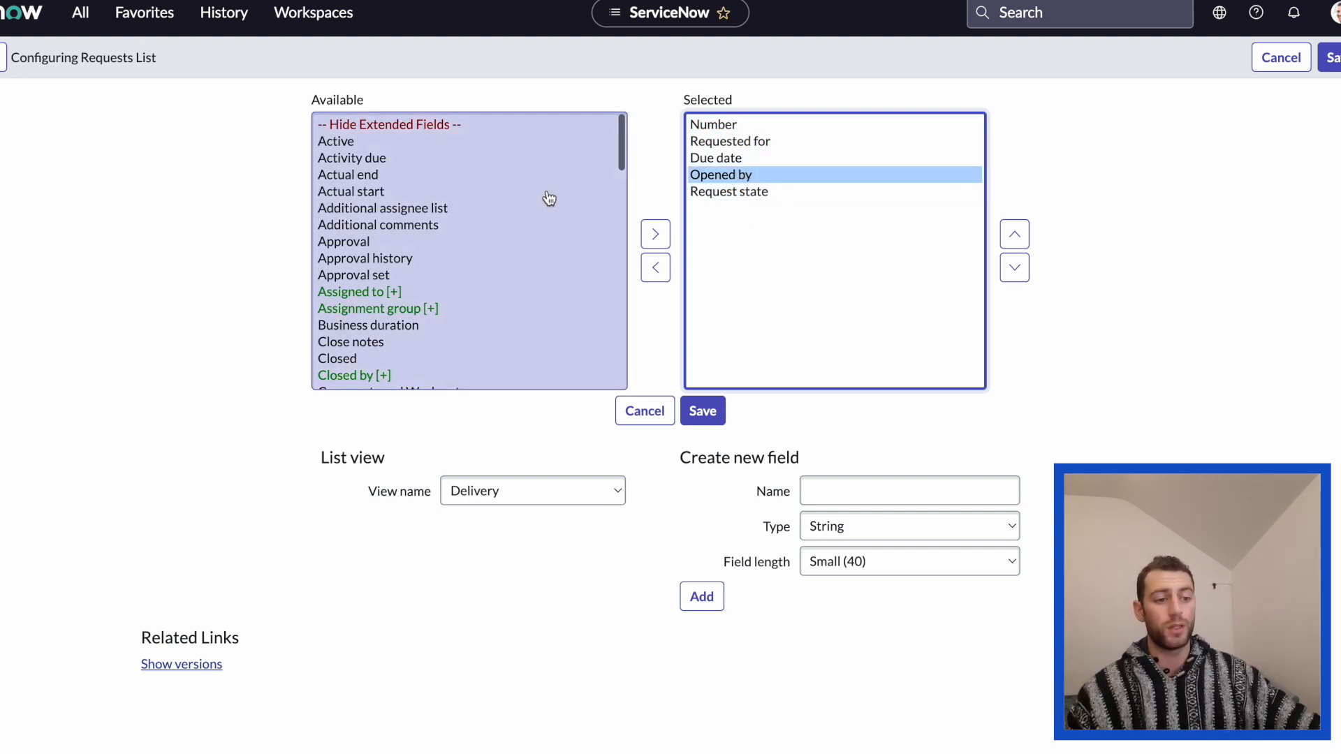
# Add Urgency to the Delivery view's selected fields and position it directly below Due date.
pyautogui.scroll(-20, 549, 199)
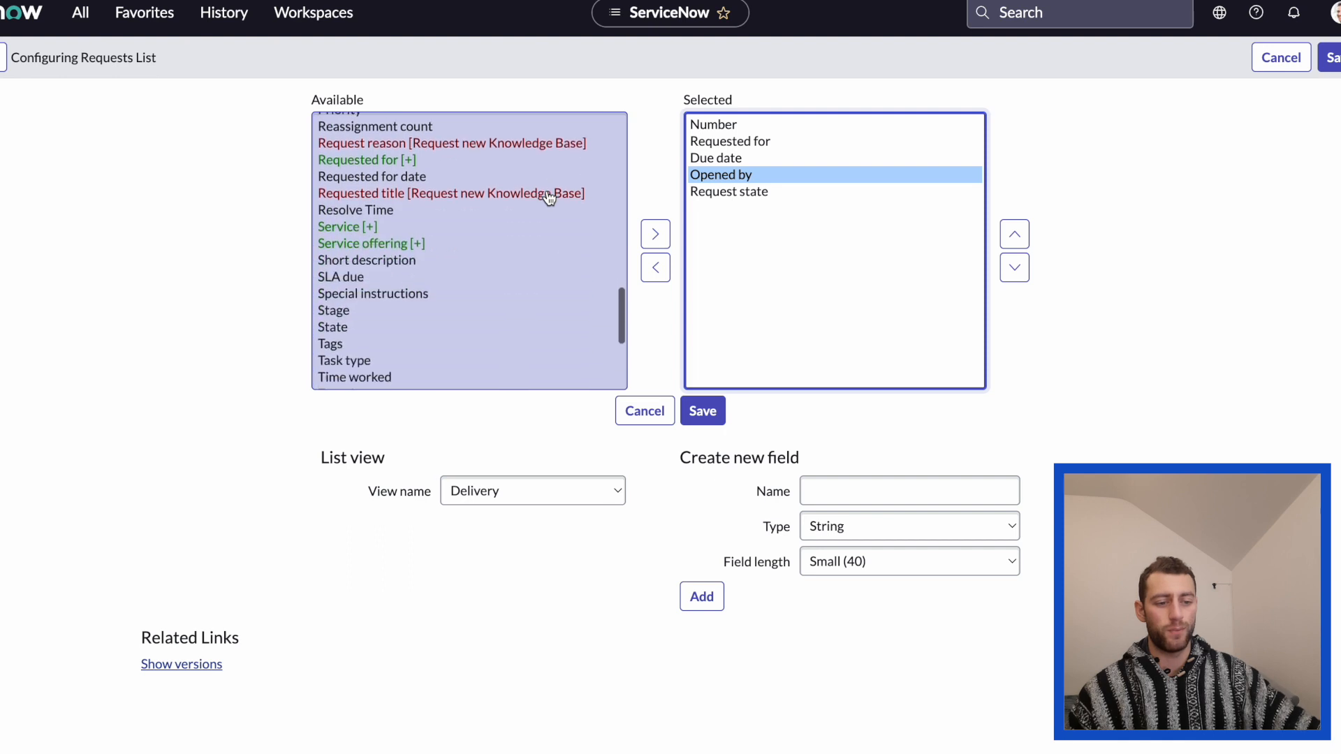
pyautogui.scroll(-3, 549, 199)
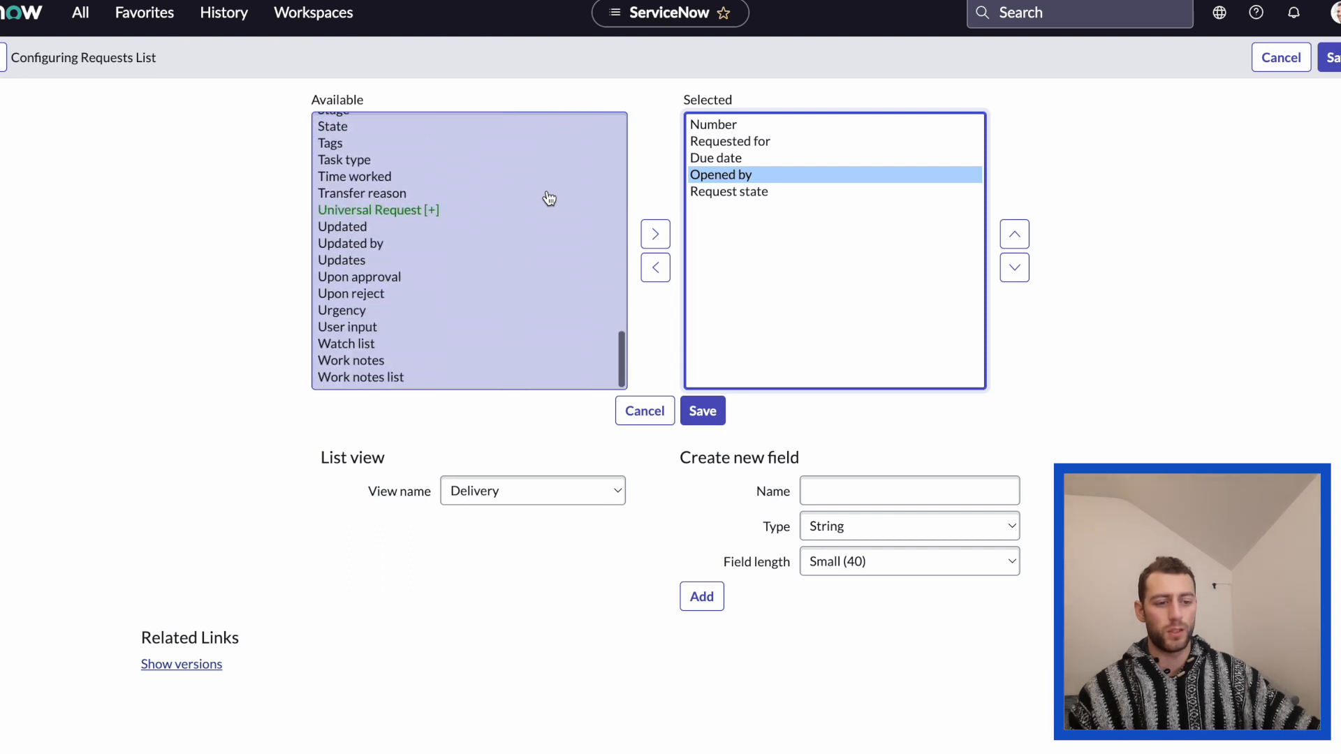
pyautogui.click(336, 313)
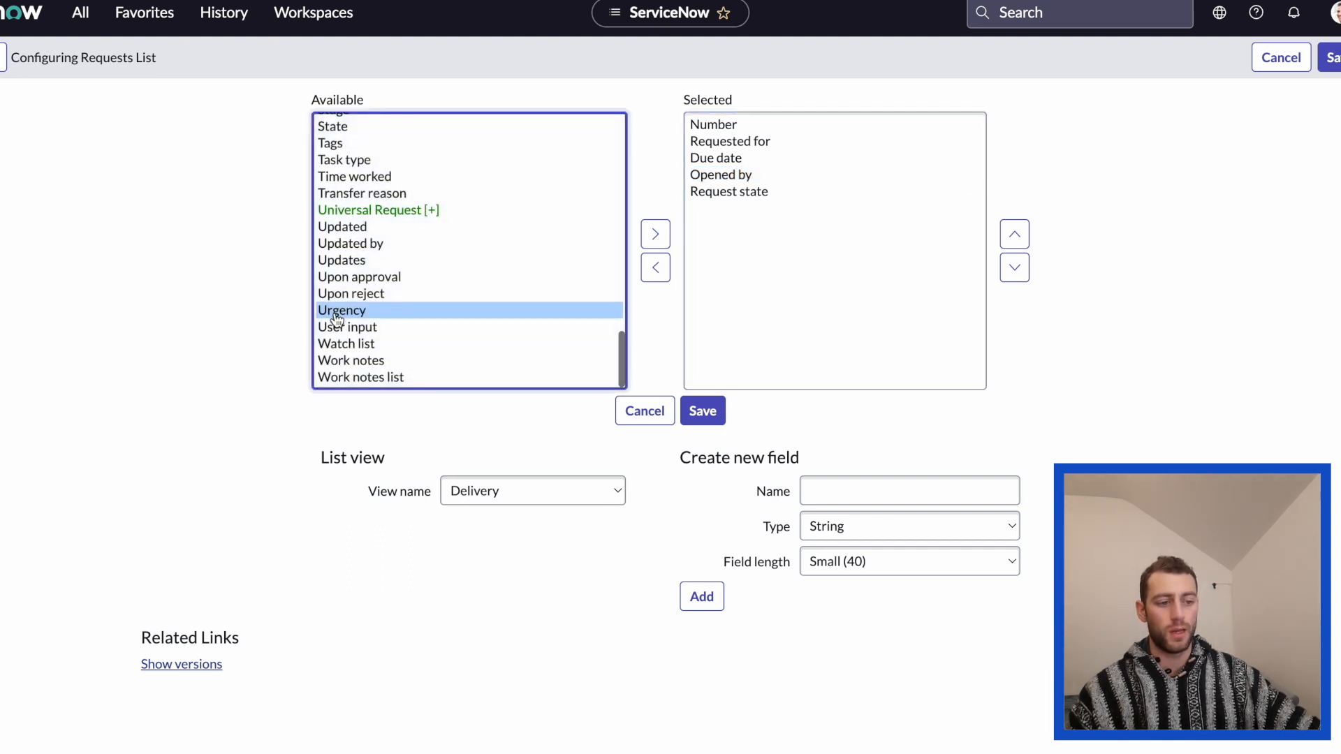
pyautogui.click(663, 240)
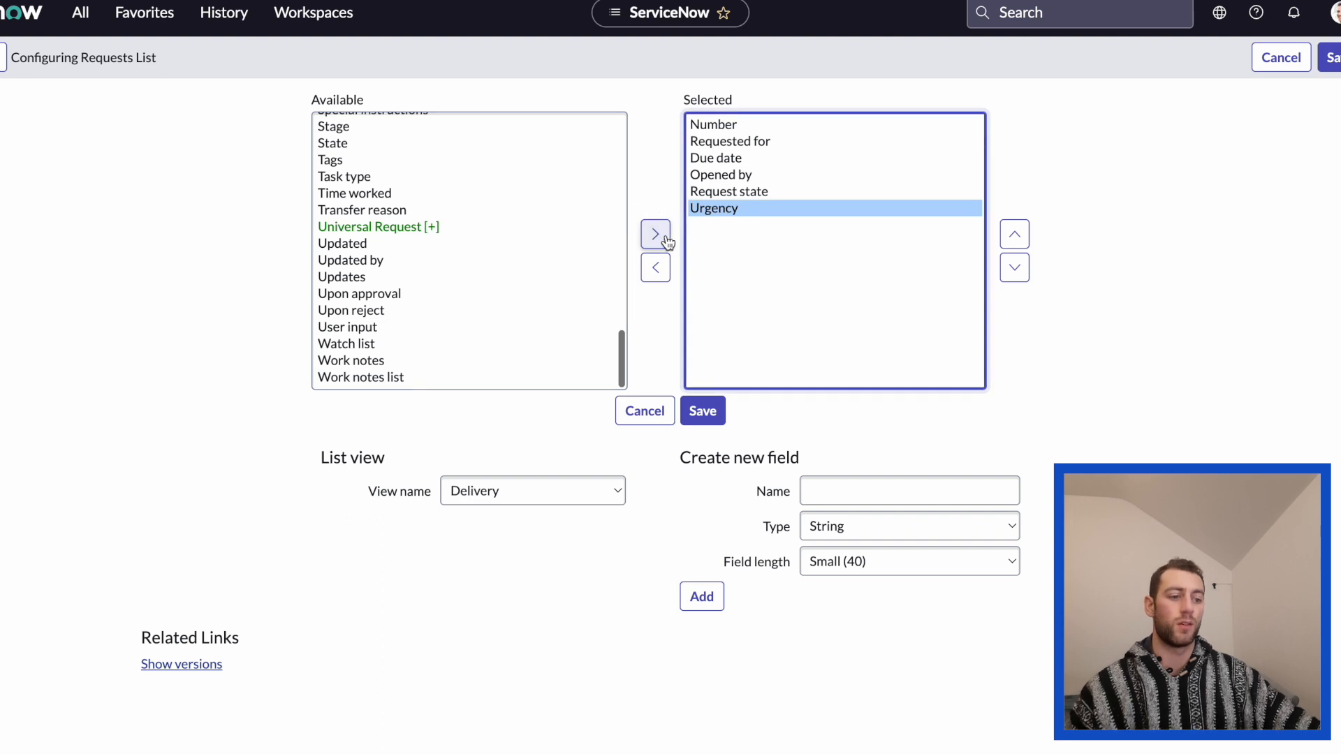
pyautogui.click(654, 268)
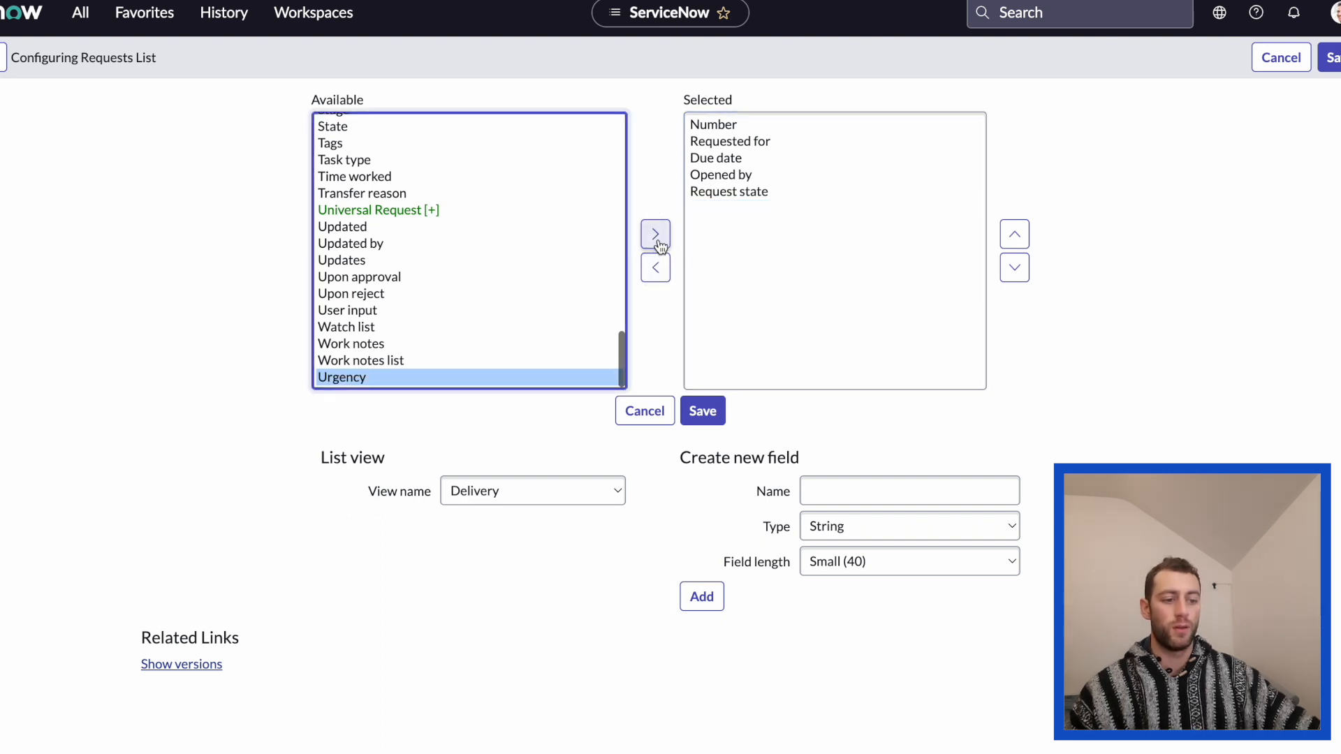
pyautogui.click(655, 233)
pyautogui.click(655, 267)
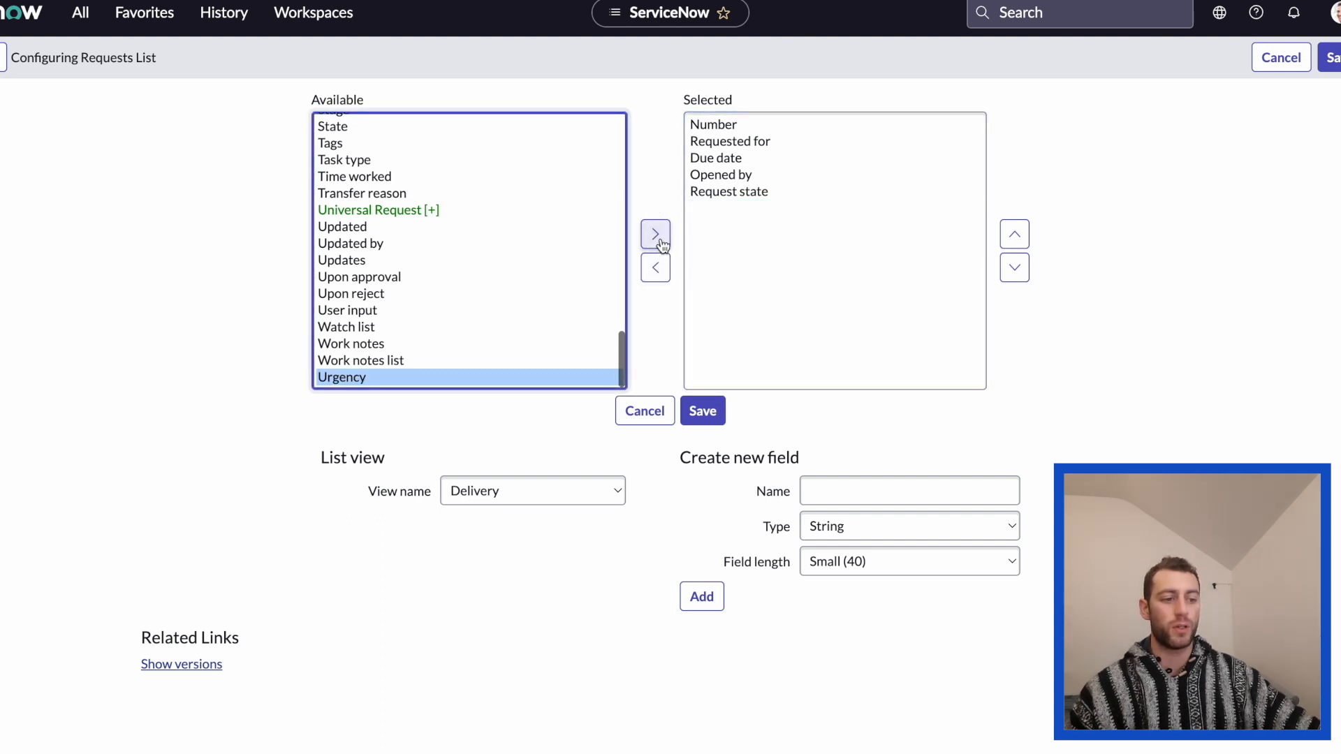
pyautogui.click(657, 237)
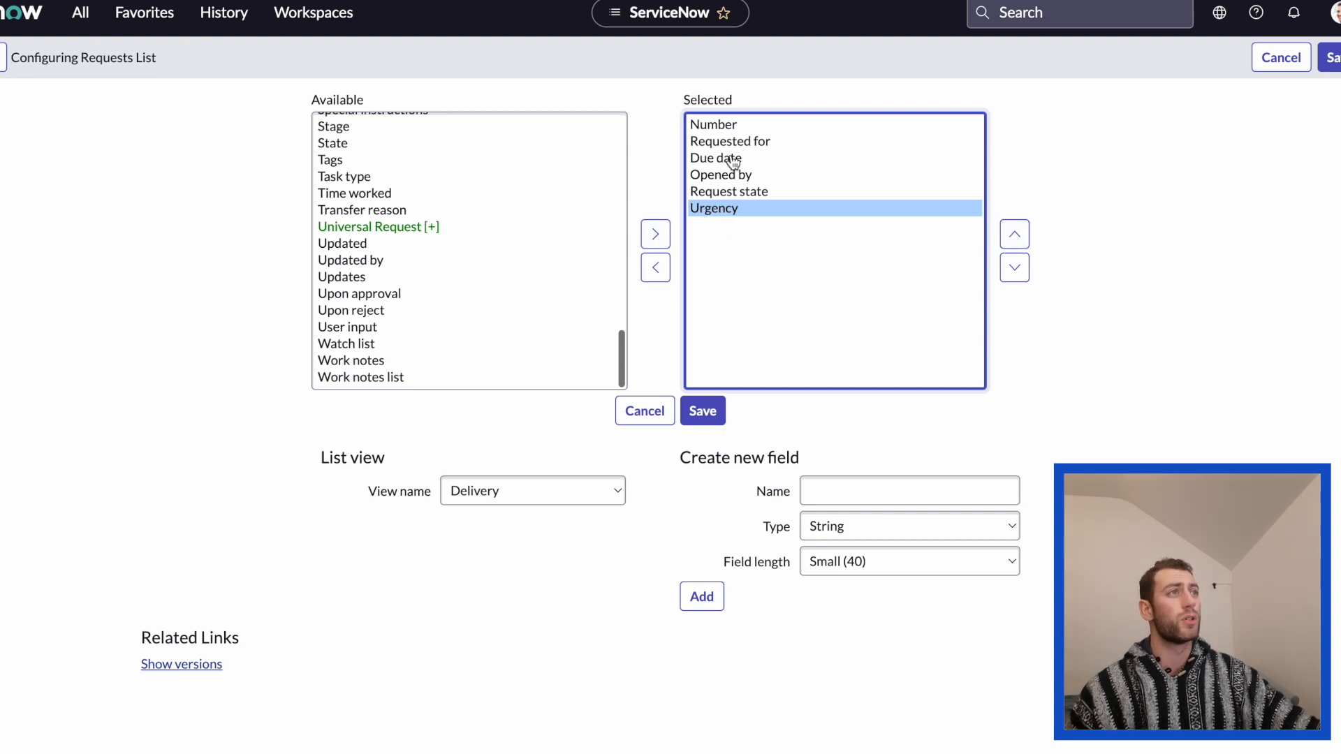
pyautogui.click(1015, 236)
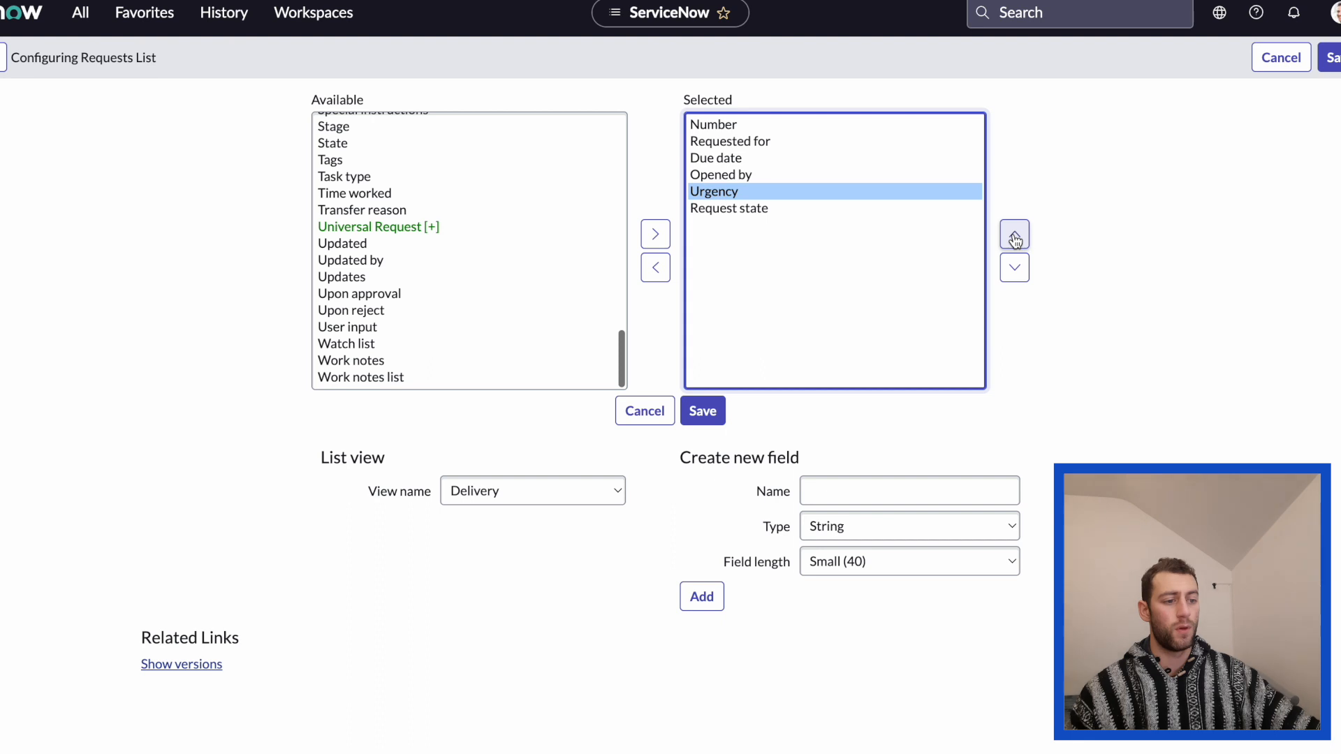
pyautogui.click(1016, 241)
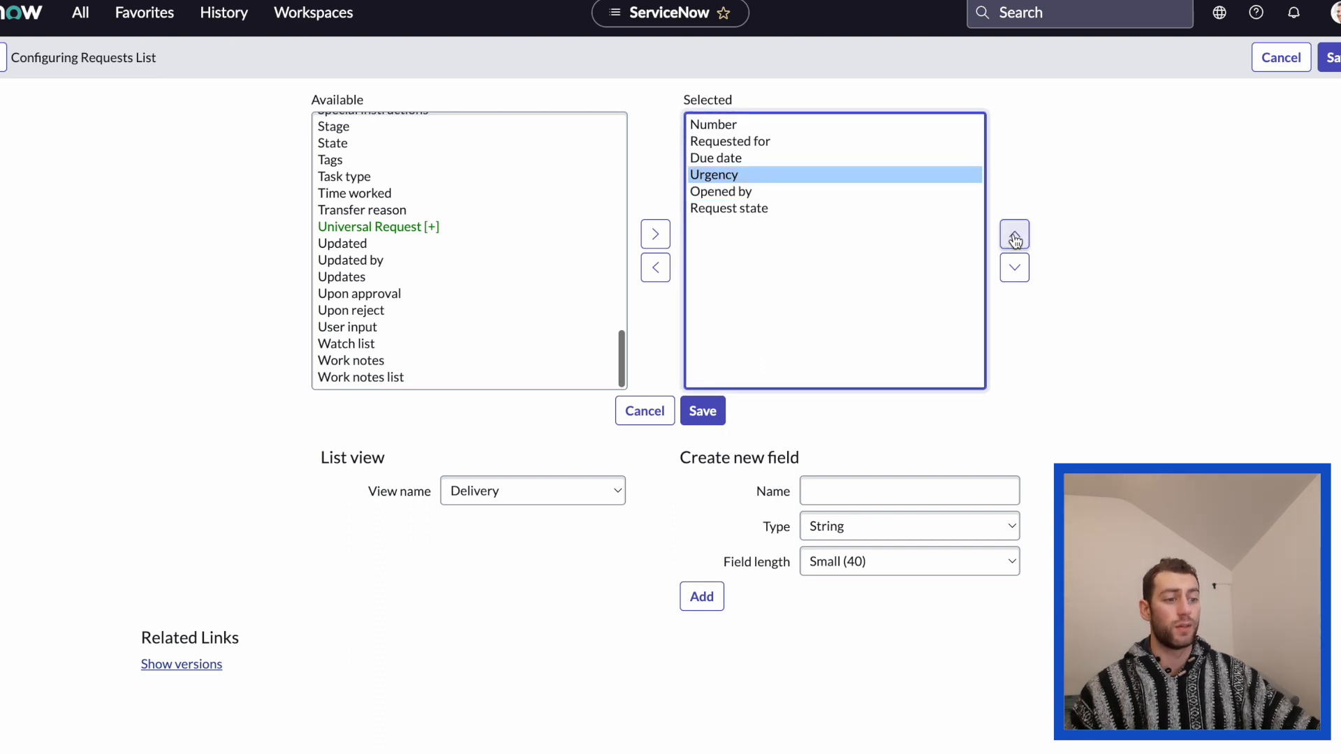
# Add Delivery address to the Delivery view's selected fields and position it directly below Urgency.
pyautogui.scroll(5, 455, 292)
pyautogui.scroll(5, 455, 292)
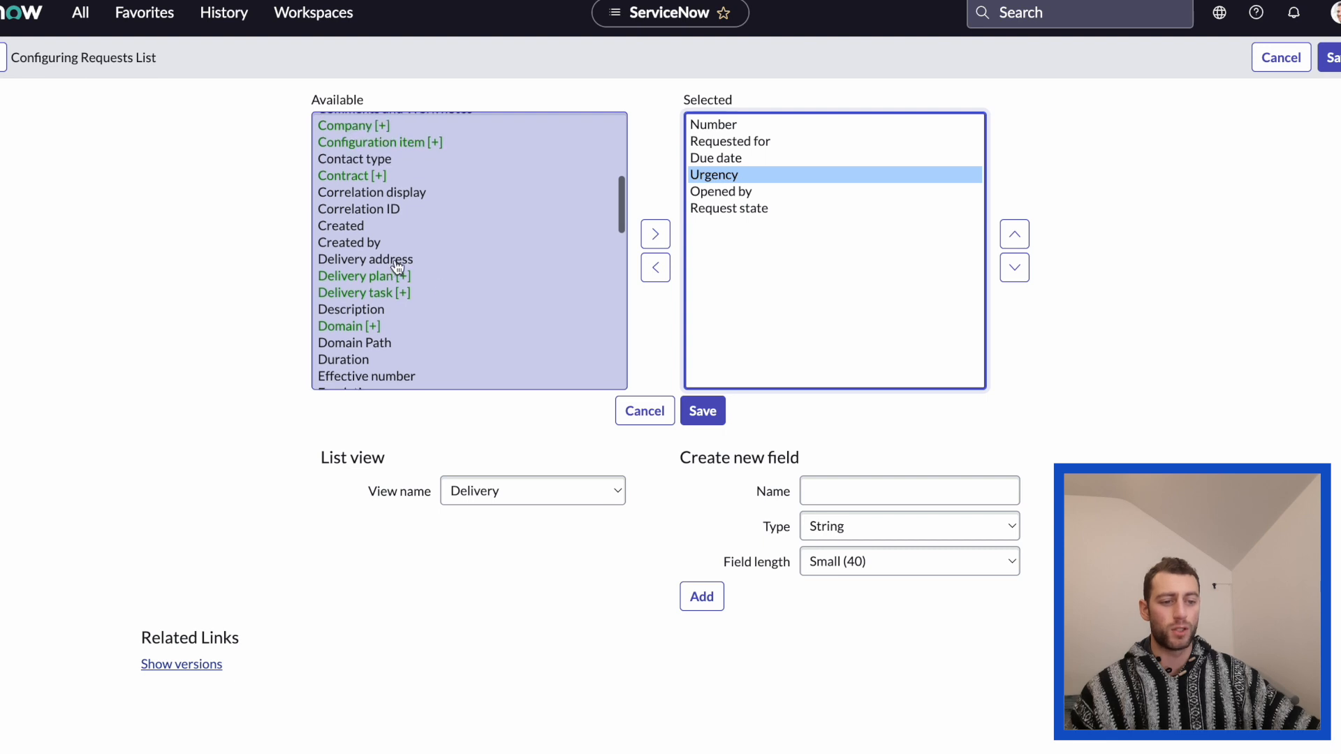
pyautogui.click(397, 264)
pyautogui.click(655, 234)
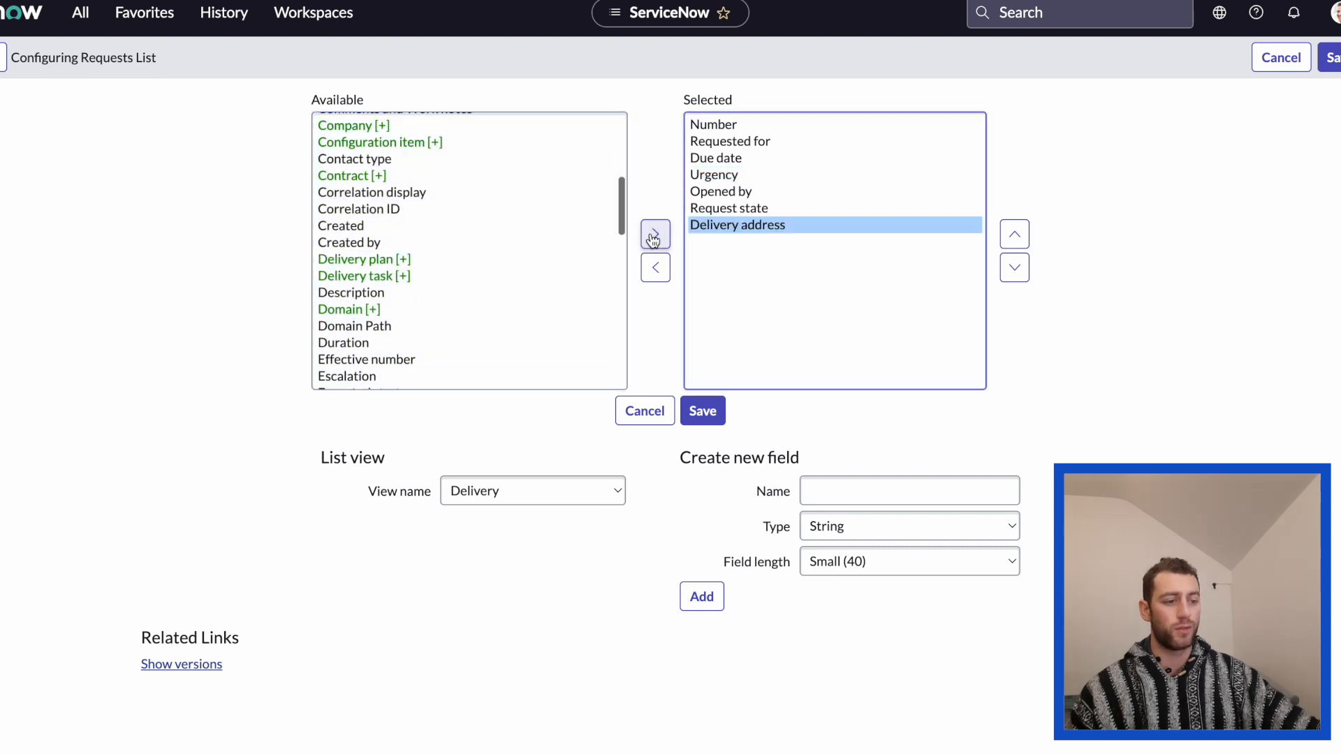
pyautogui.click(1016, 236)
pyautogui.click(1017, 236)
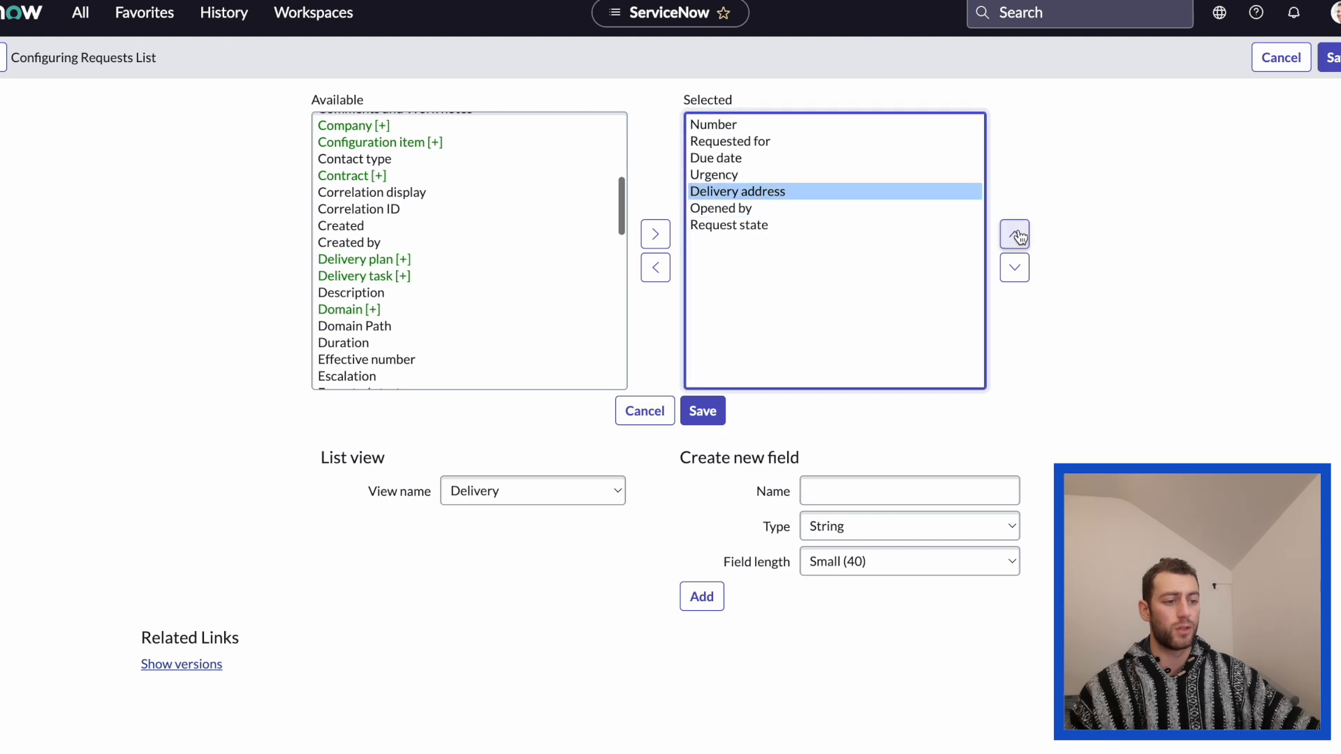
# Remove Opened by and Request state from the Delivery view's selected fields.
pyautogui.click(723, 211)
pyautogui.click(722, 226)
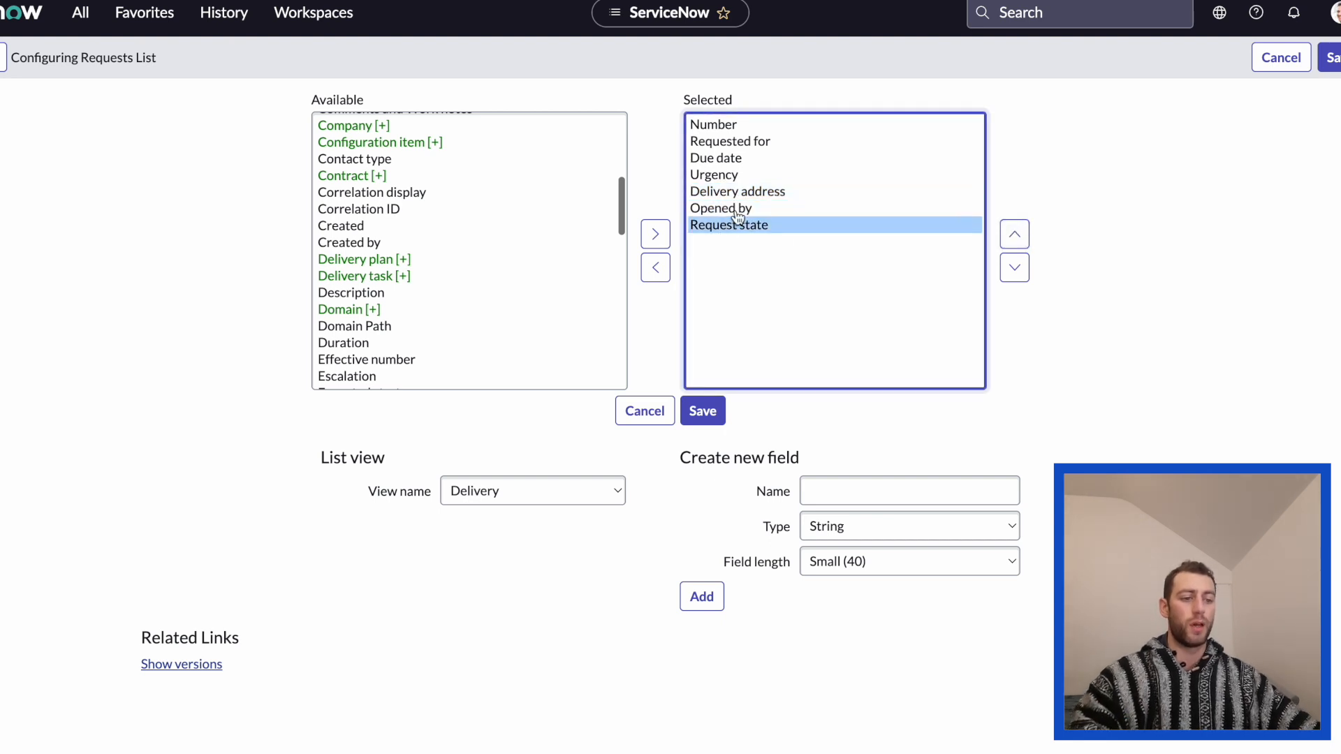
pyautogui.click(738, 214)
pyautogui.keyDown('shift'); pyautogui.click(736, 224); pyautogui.keyUp('shift')
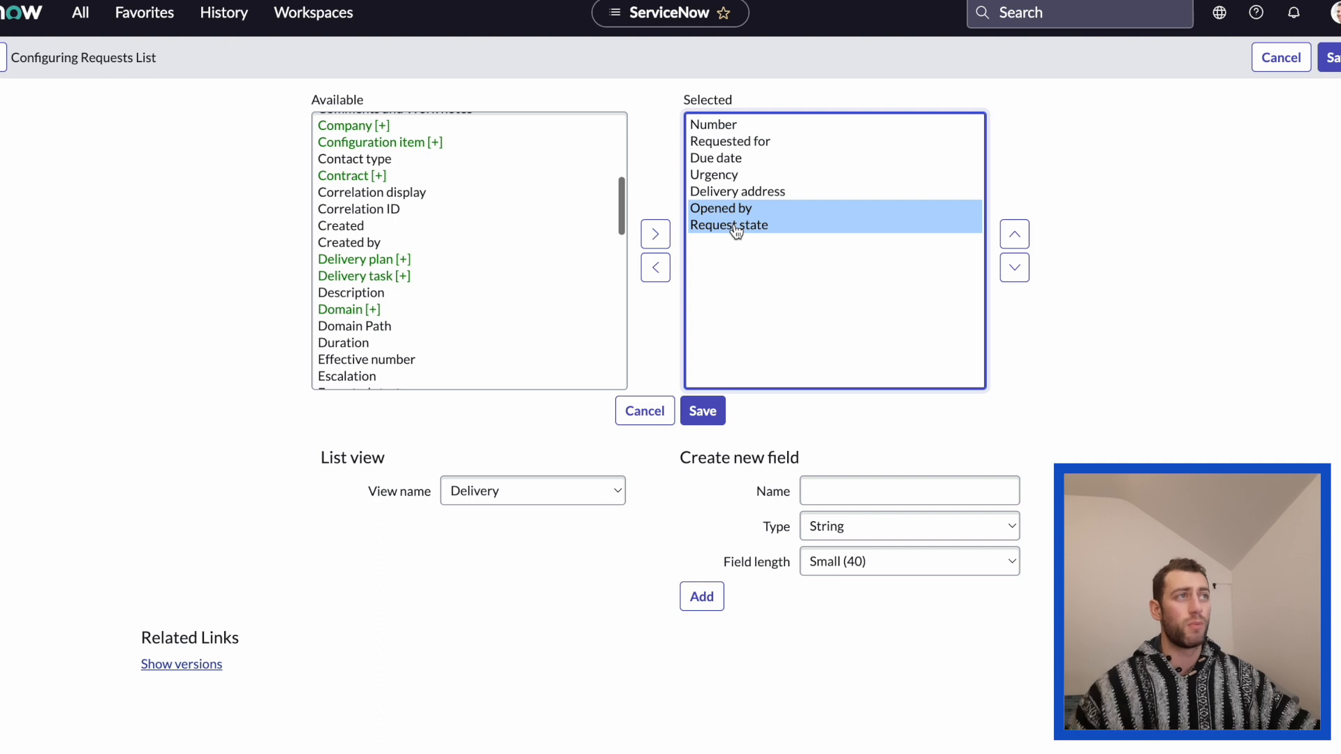
pyautogui.click(655, 269)
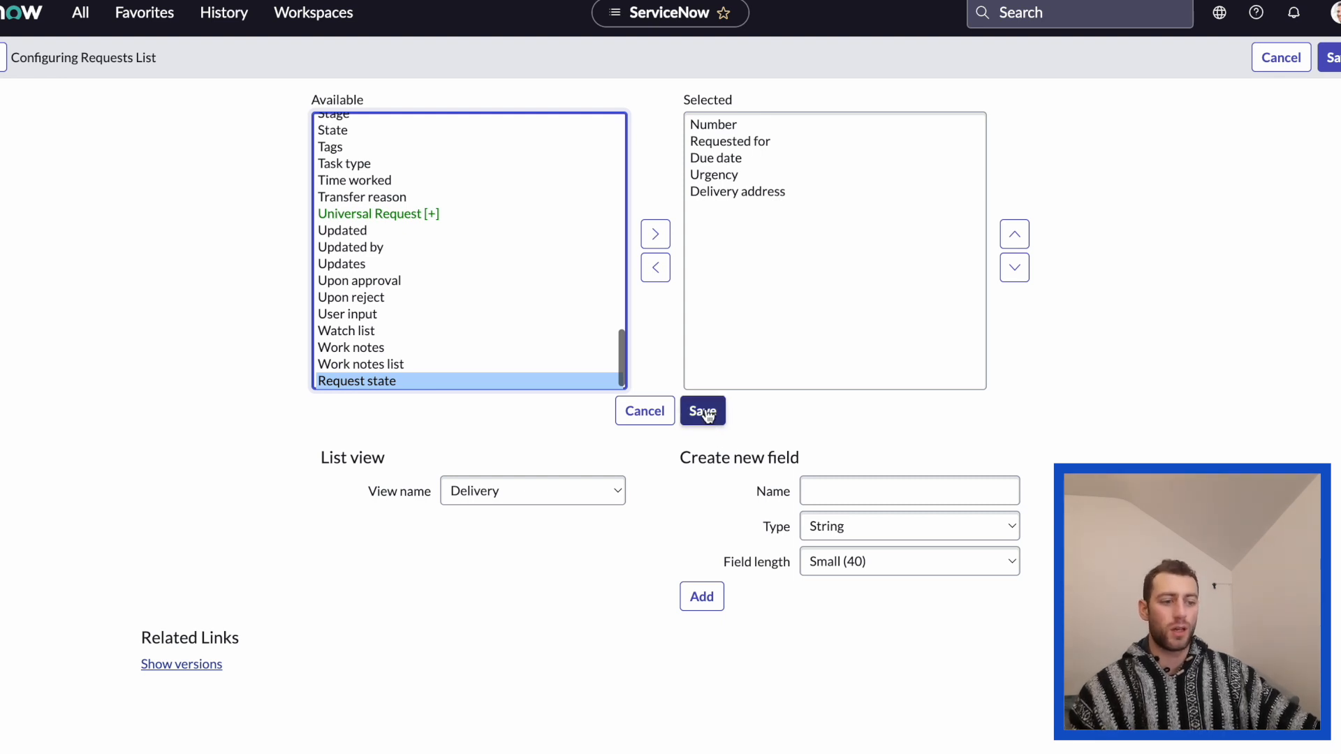
pyautogui.moveTo(668, 457); pyautogui.dragTo(1038, 594)
pyautogui.click(666, 679)
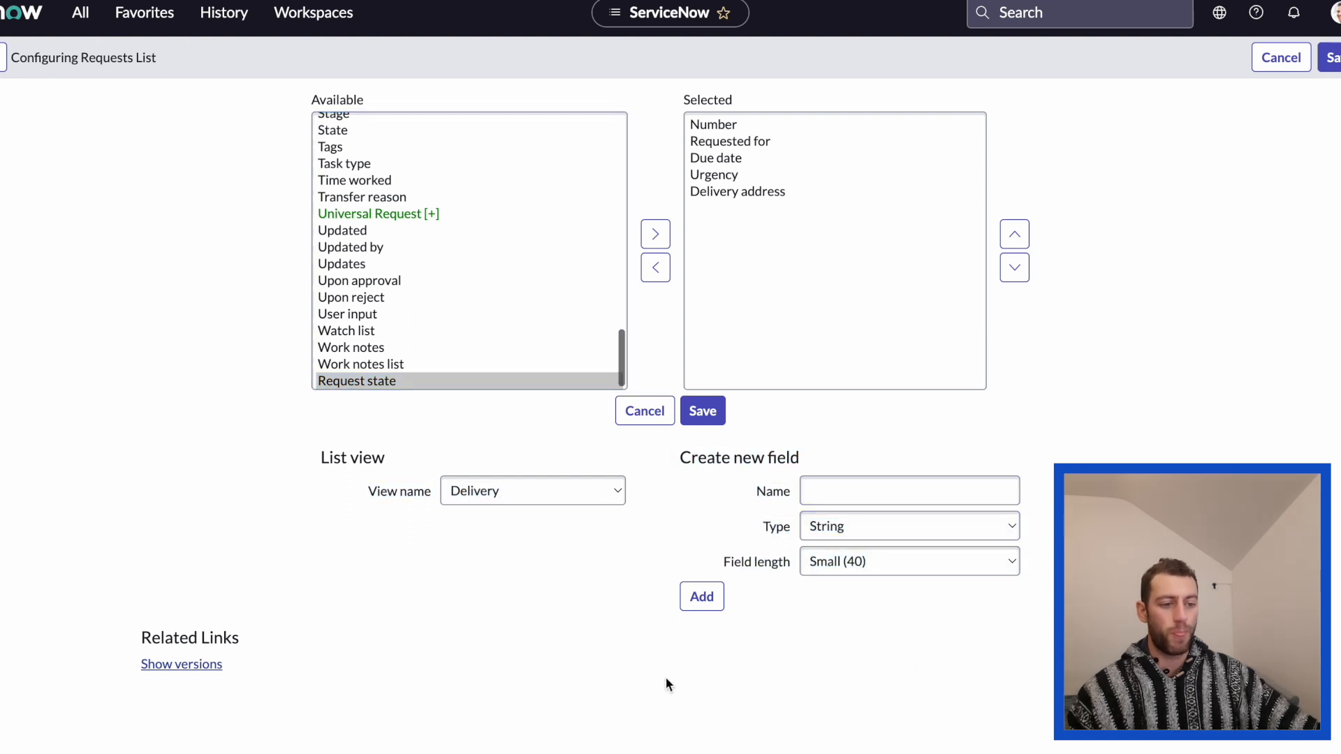
pyautogui.scroll(6, 503, 279)
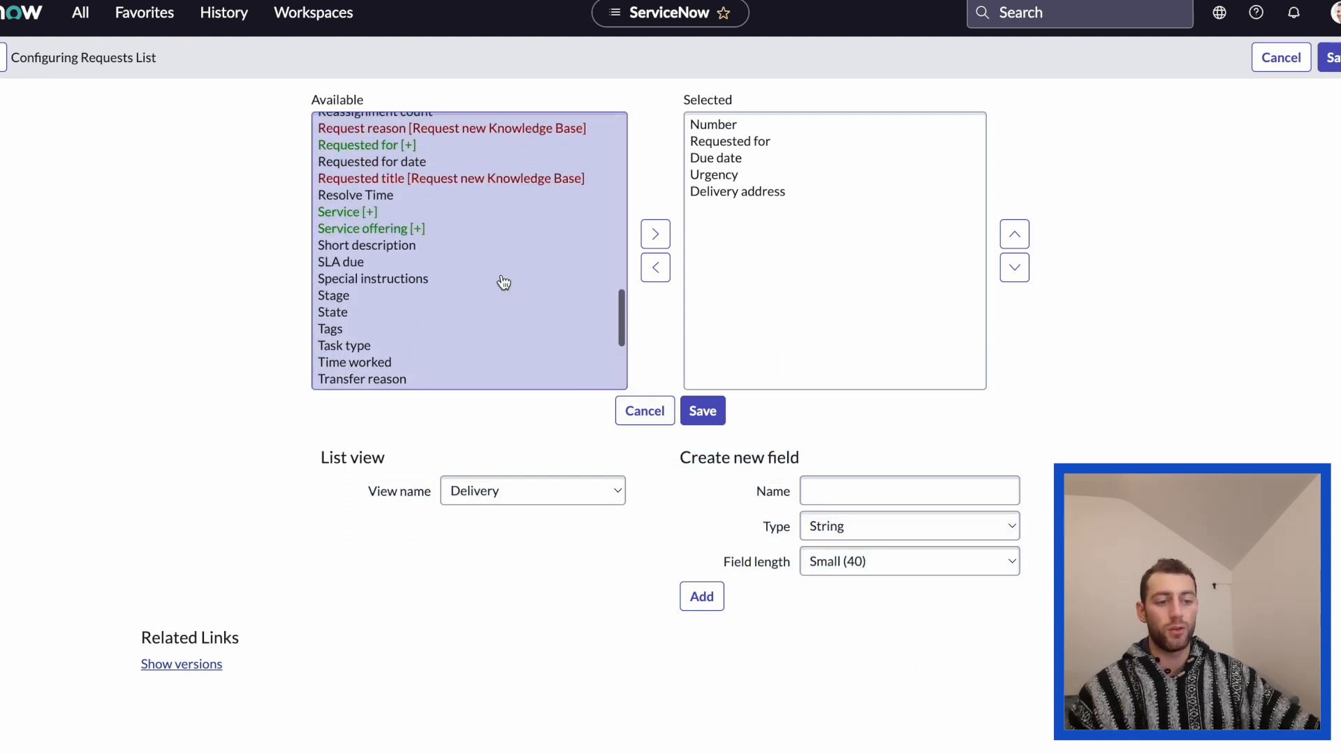
pyautogui.scroll(-6, 515, 266)
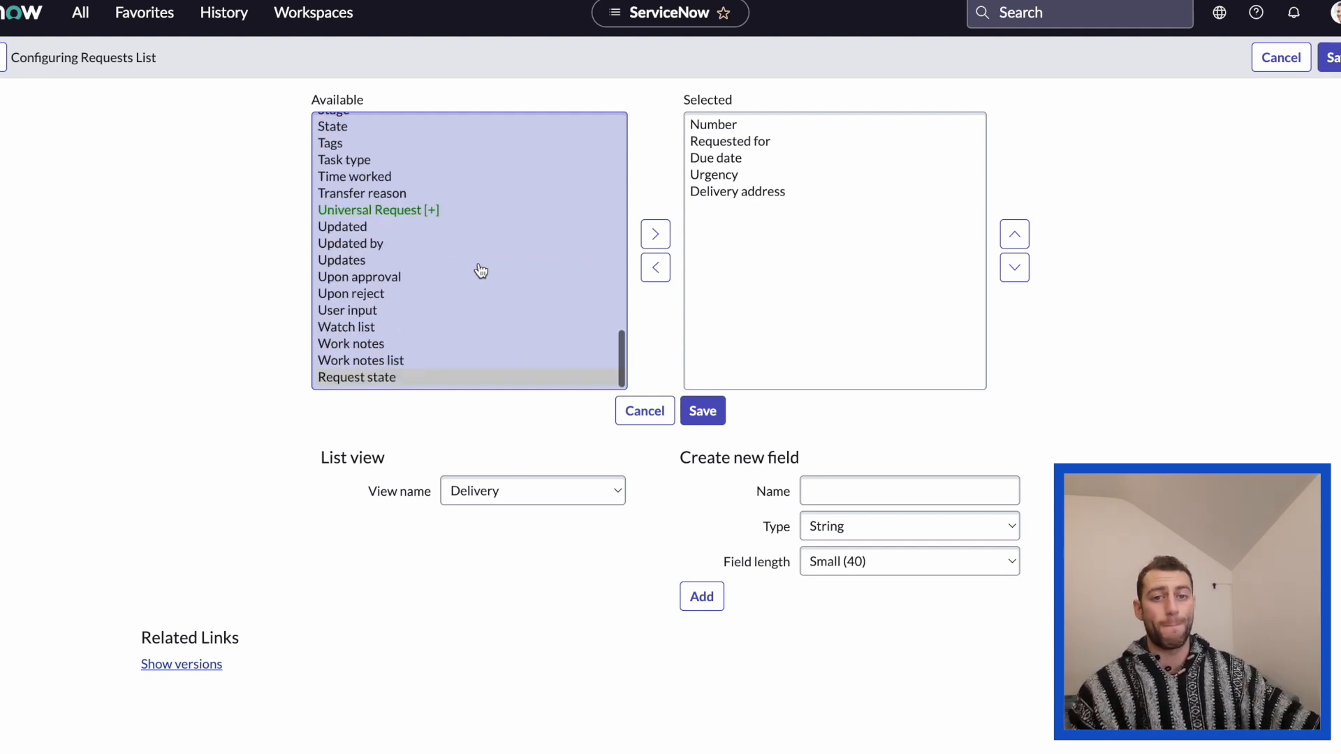
pyautogui.scroll(3, 481, 270)
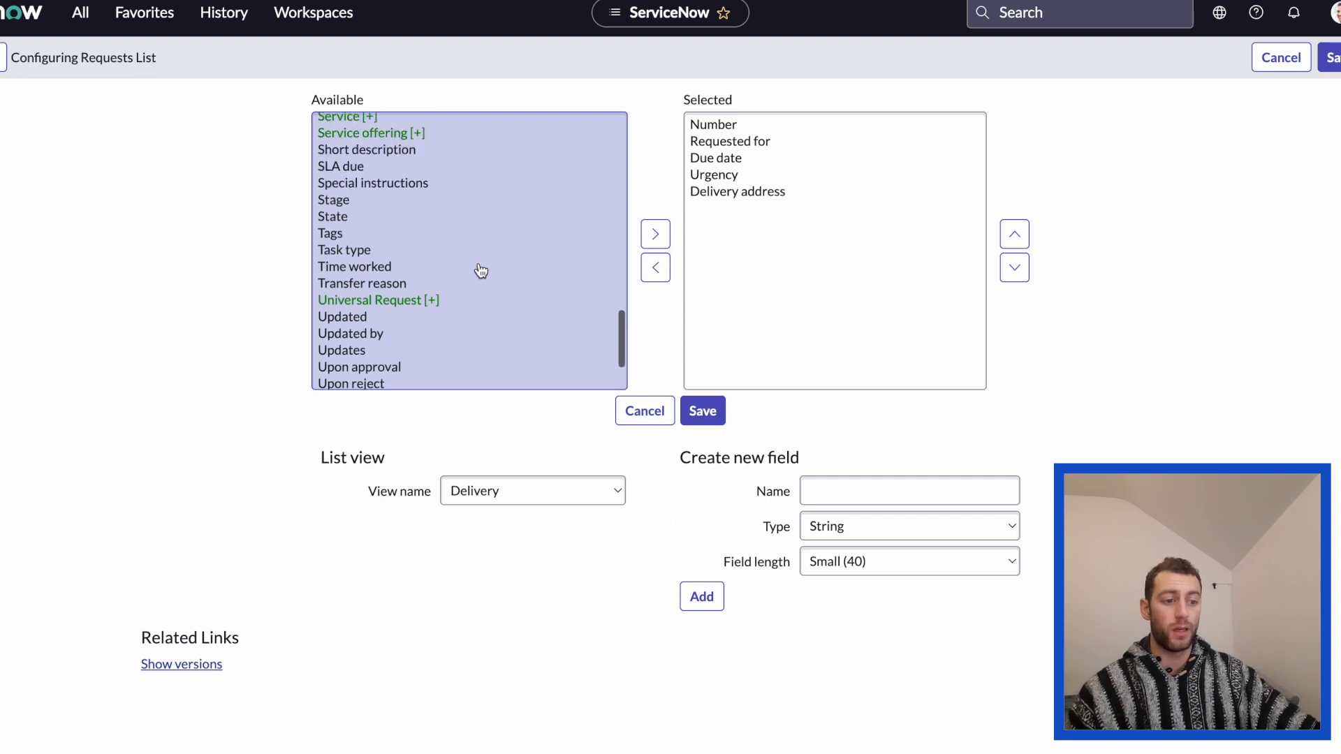
# Save the list layout and switch the Requests list to the Delivery view.
pyautogui.click(704, 412)
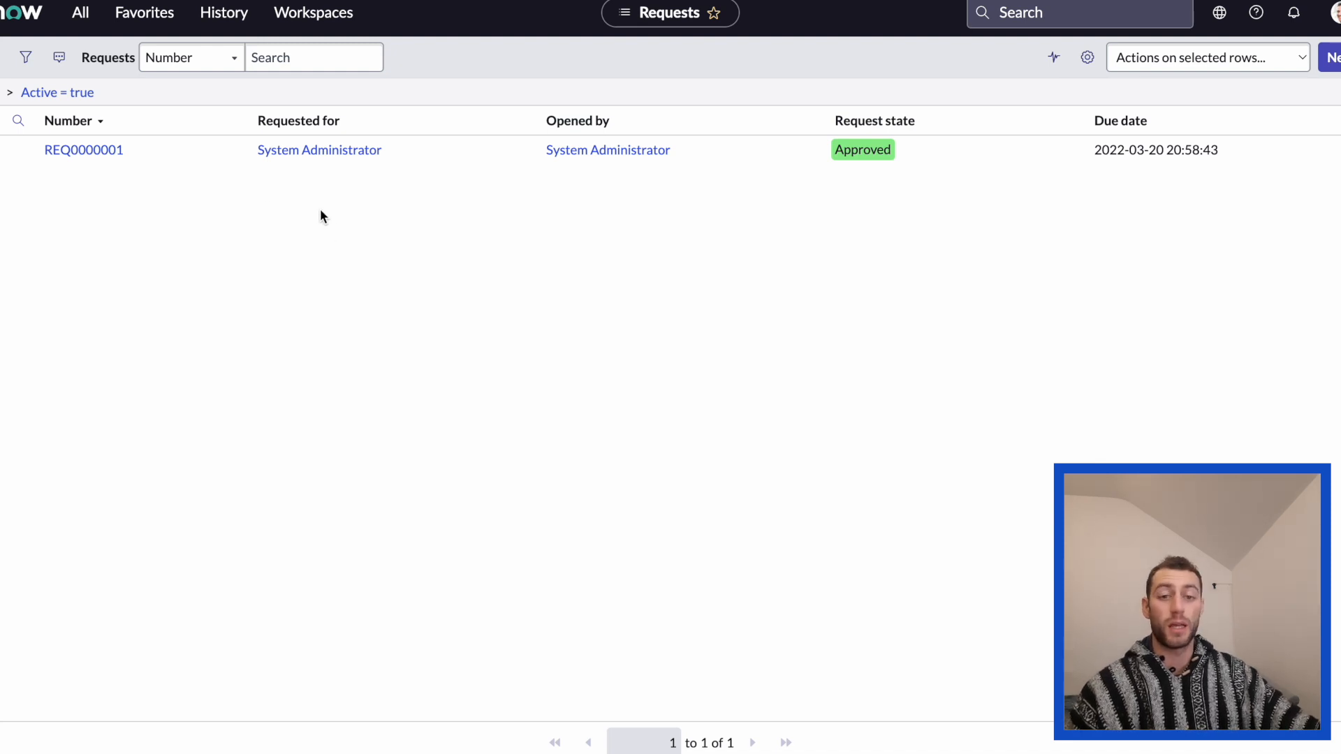
pyautogui.click(2, 66)
pyautogui.moveTo(4, 70)
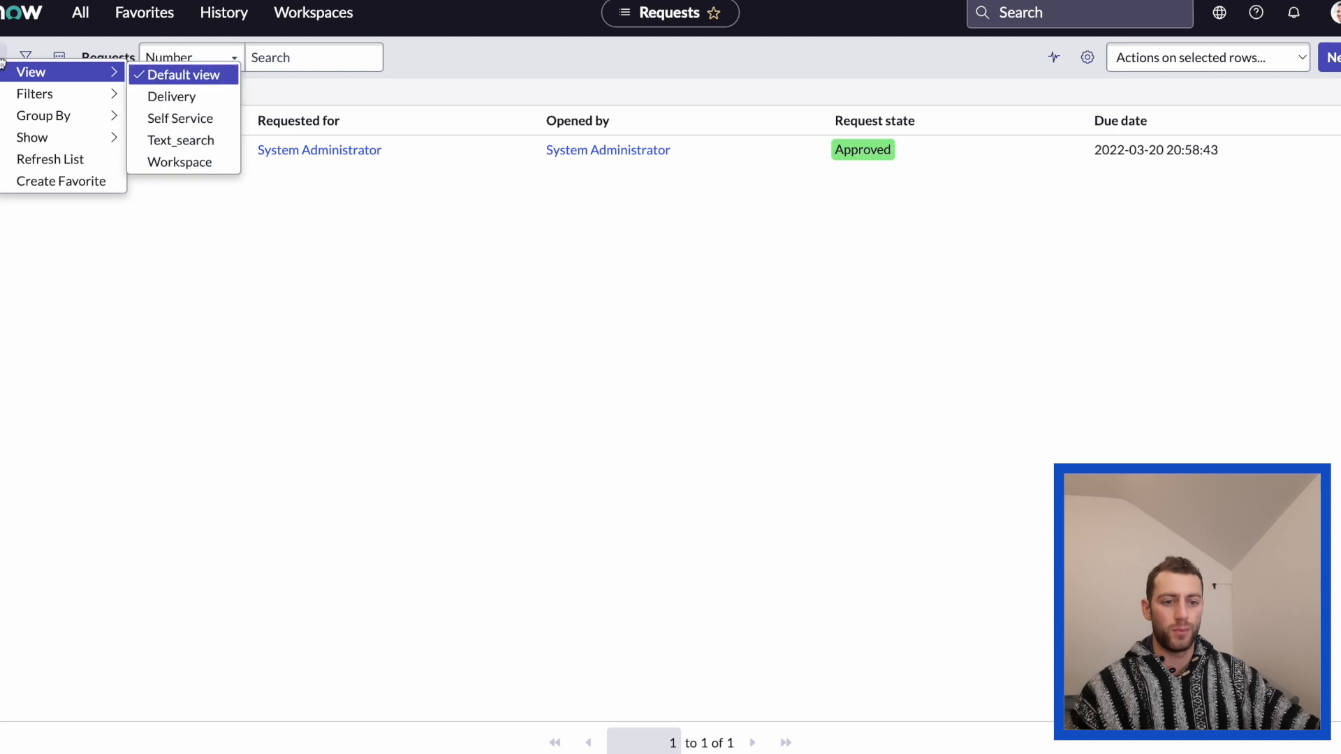
pyautogui.click(333, 82)
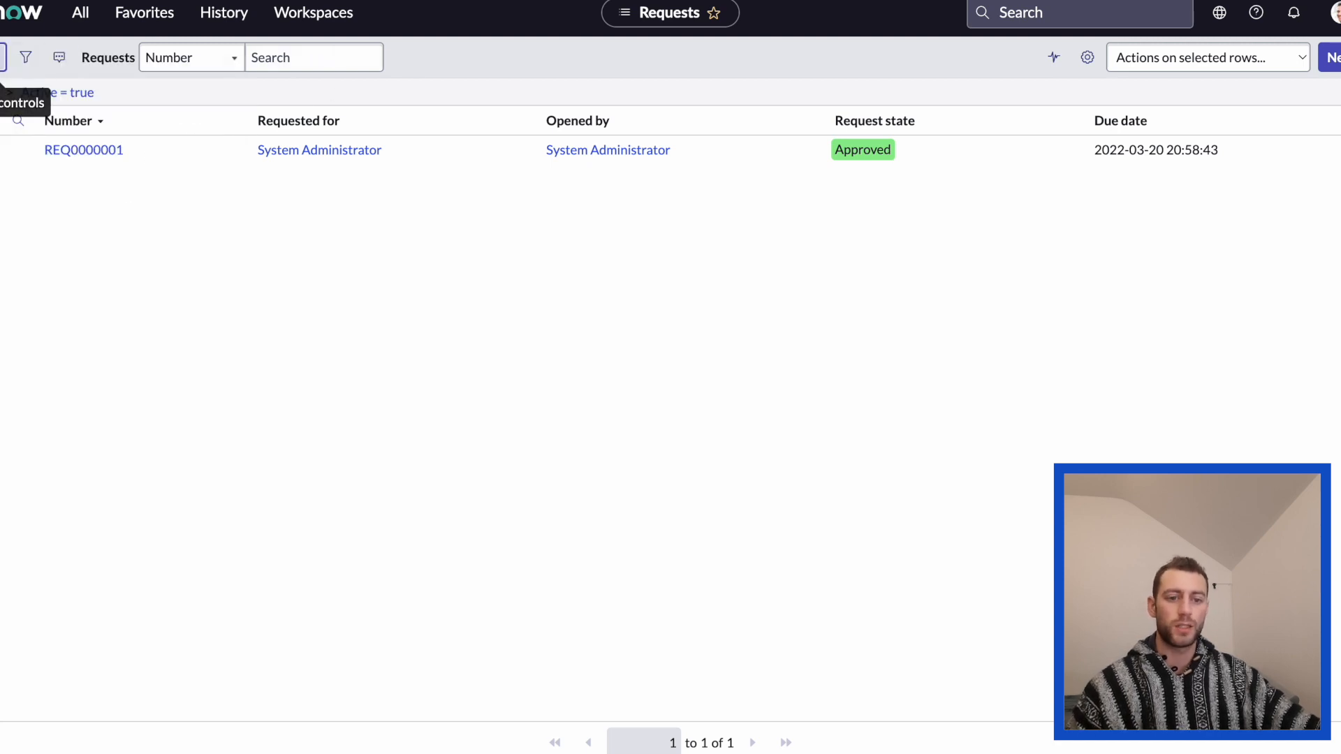
pyautogui.click(3, 70)
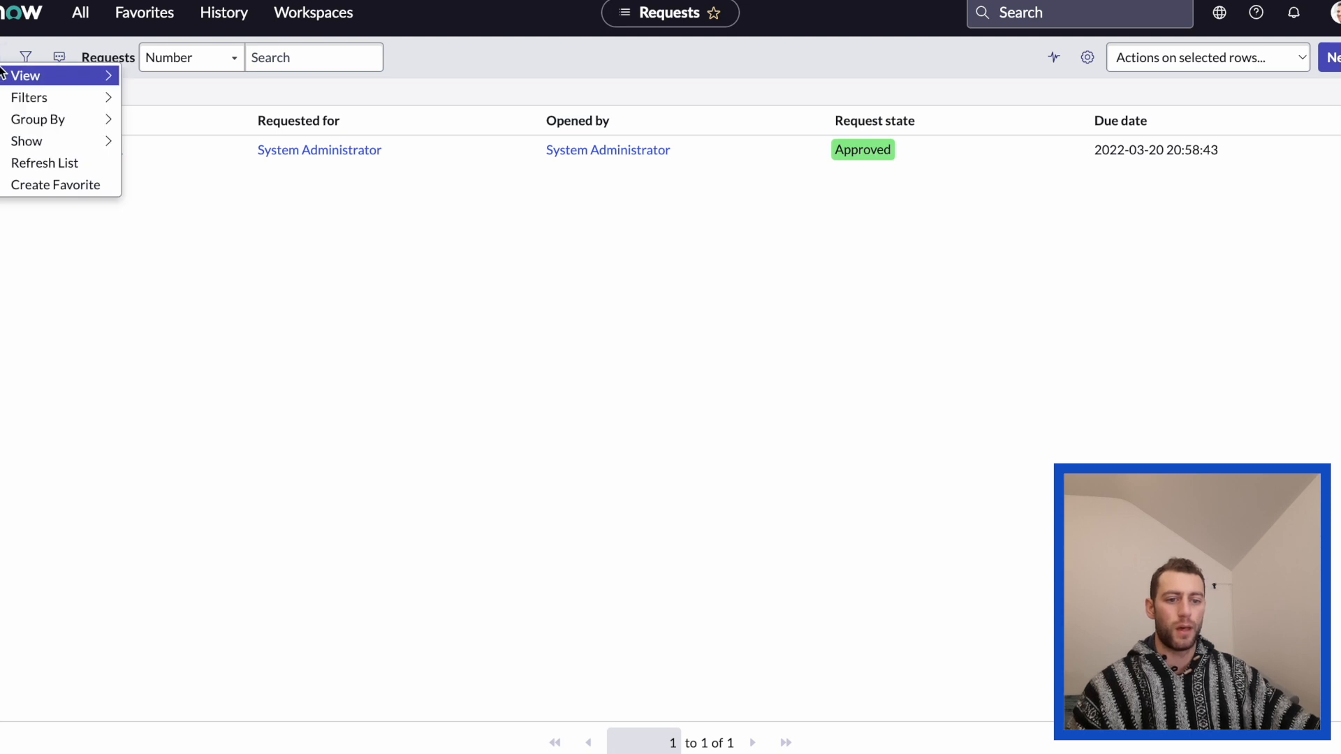
pyautogui.moveTo(13, 77)
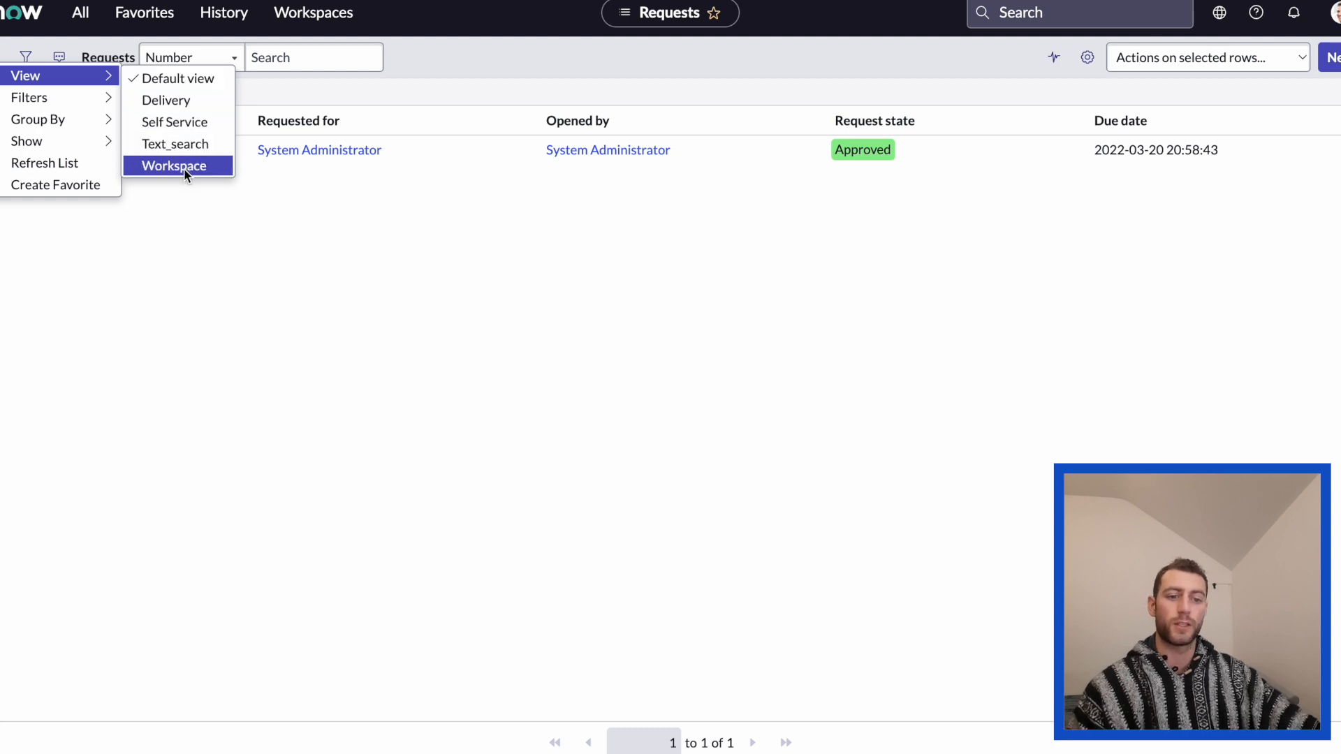
pyautogui.click(207, 104)
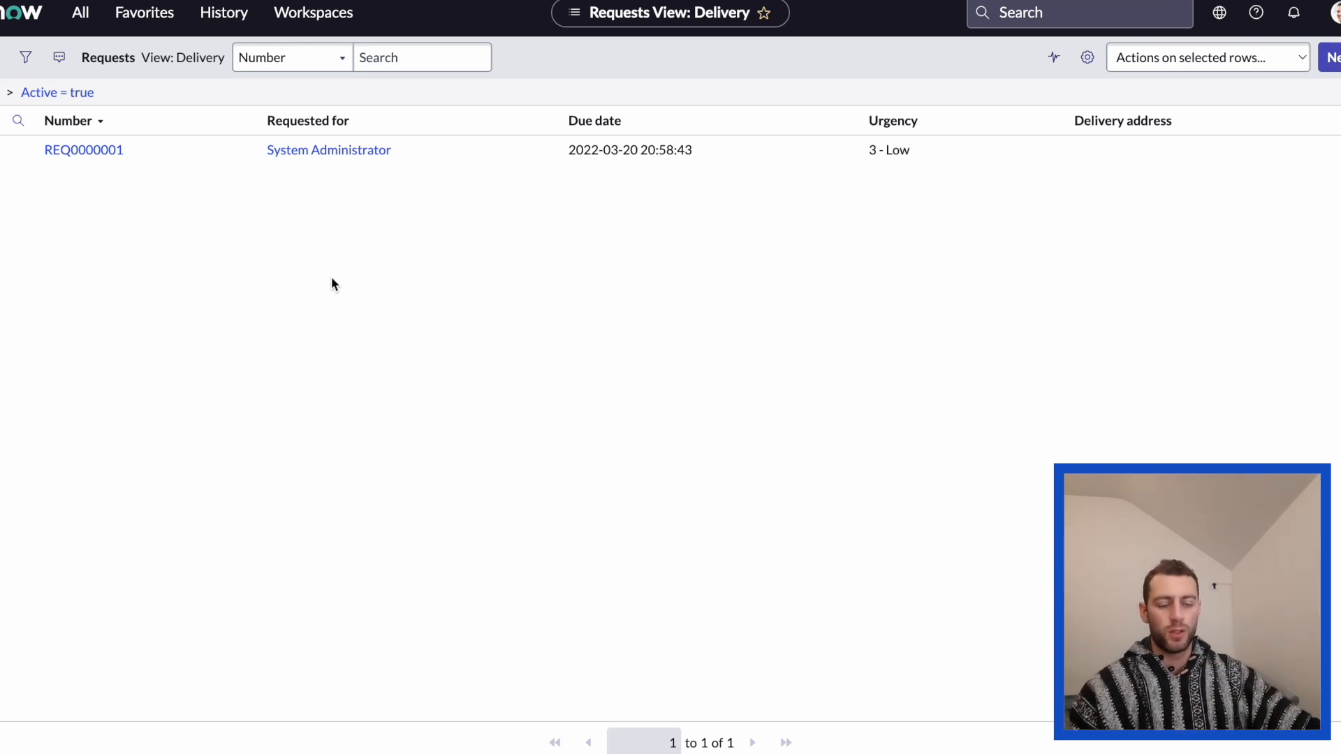
# Open the list's filter and add an AND condition requiring Assignment group is Hardware.
pyautogui.click(26, 58)
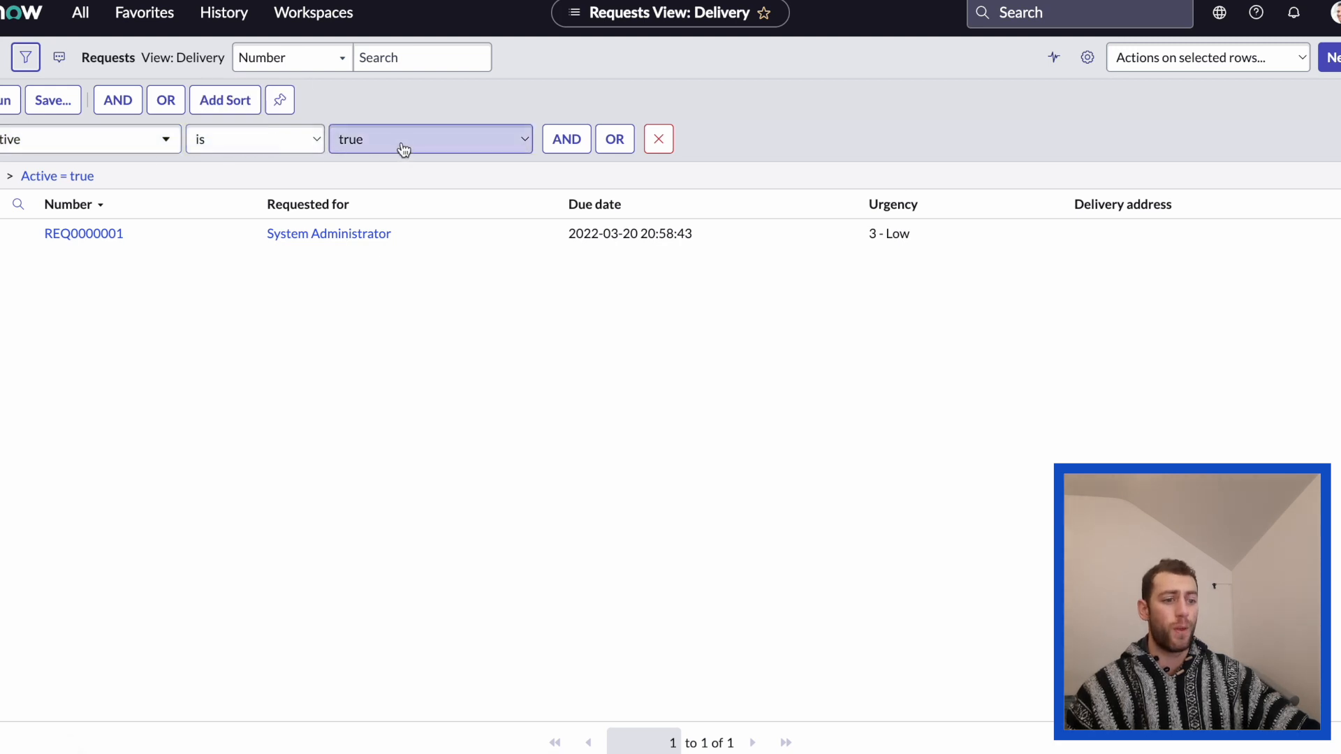
pyautogui.click(566, 144)
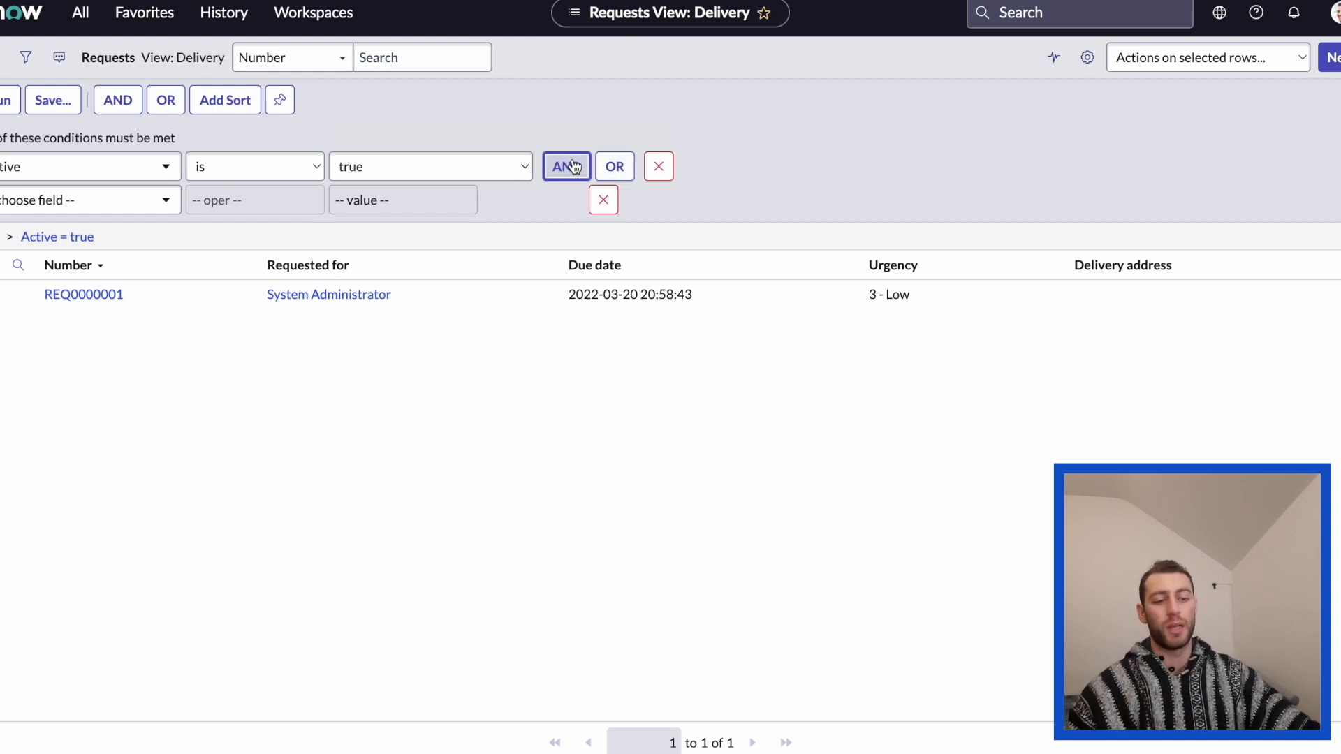
pyautogui.click(147, 207)
pyautogui.write('gr')
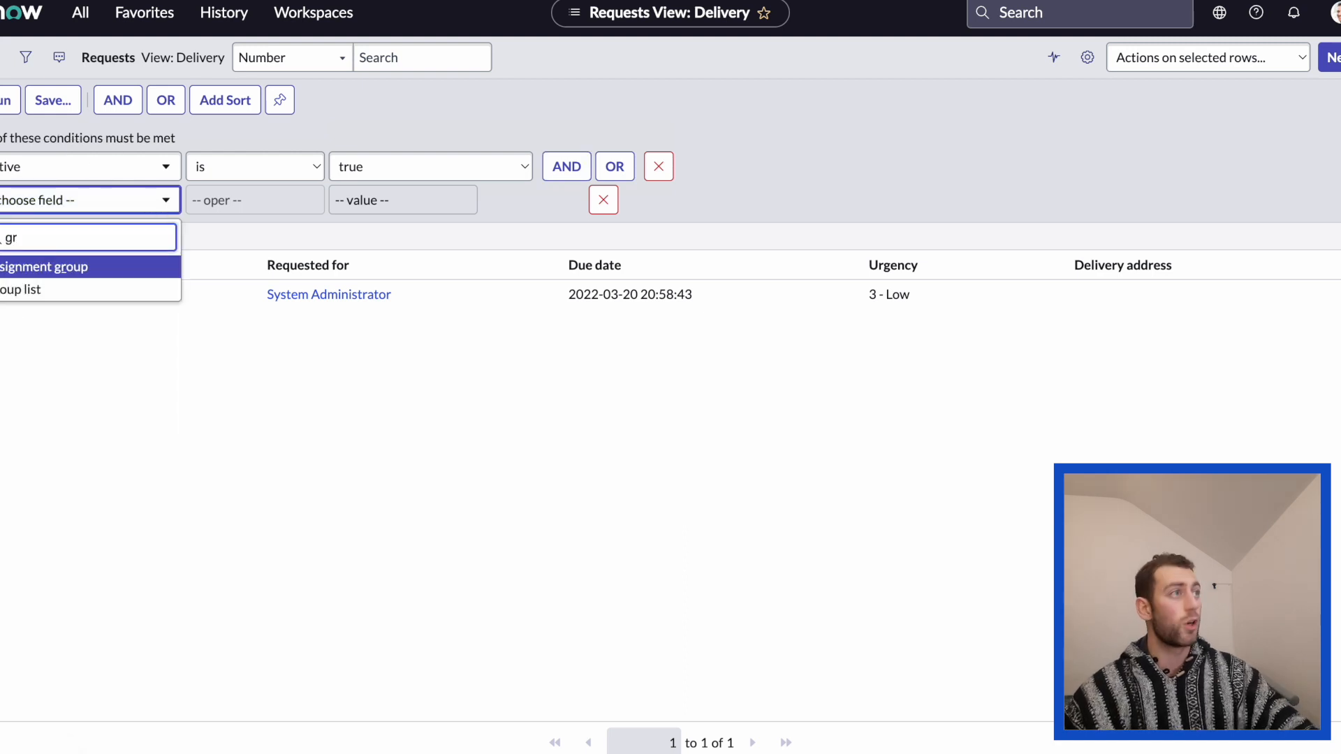
pyautogui.press('Return')
pyautogui.click(424, 201)
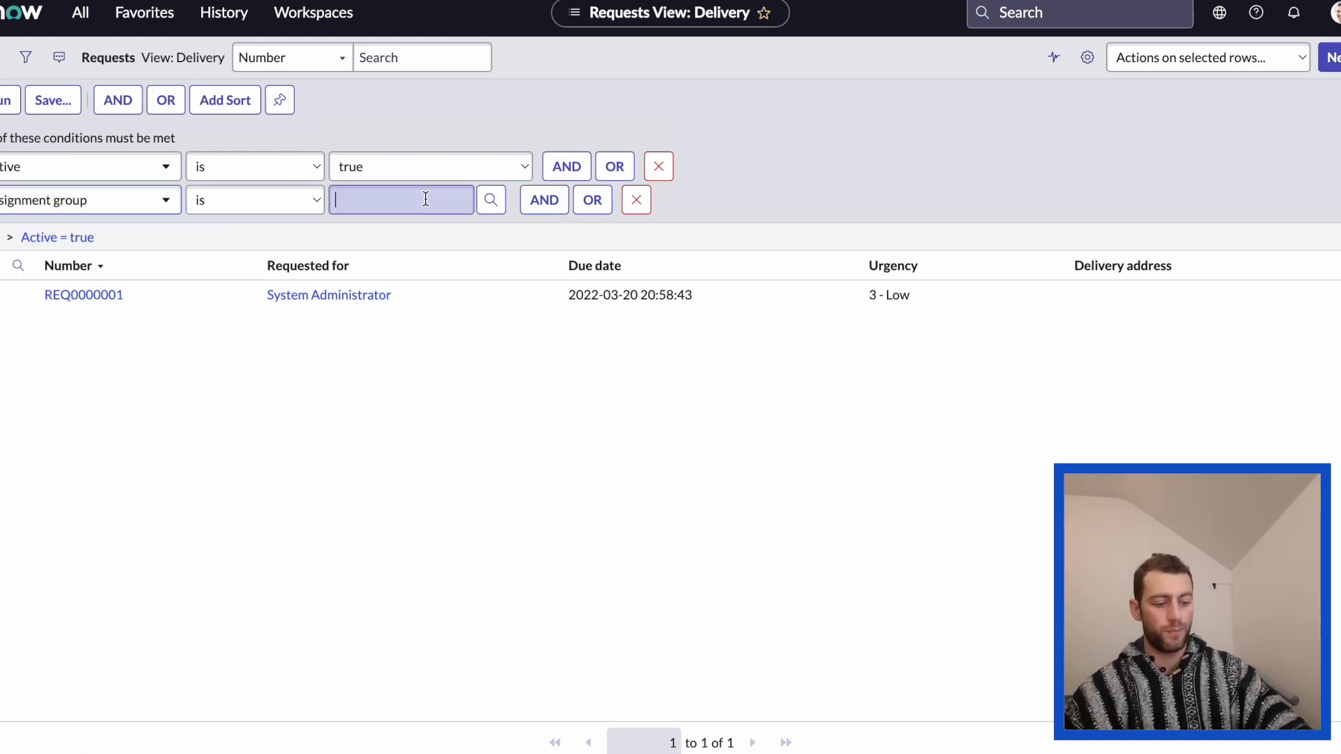
pyautogui.write('hardwa')
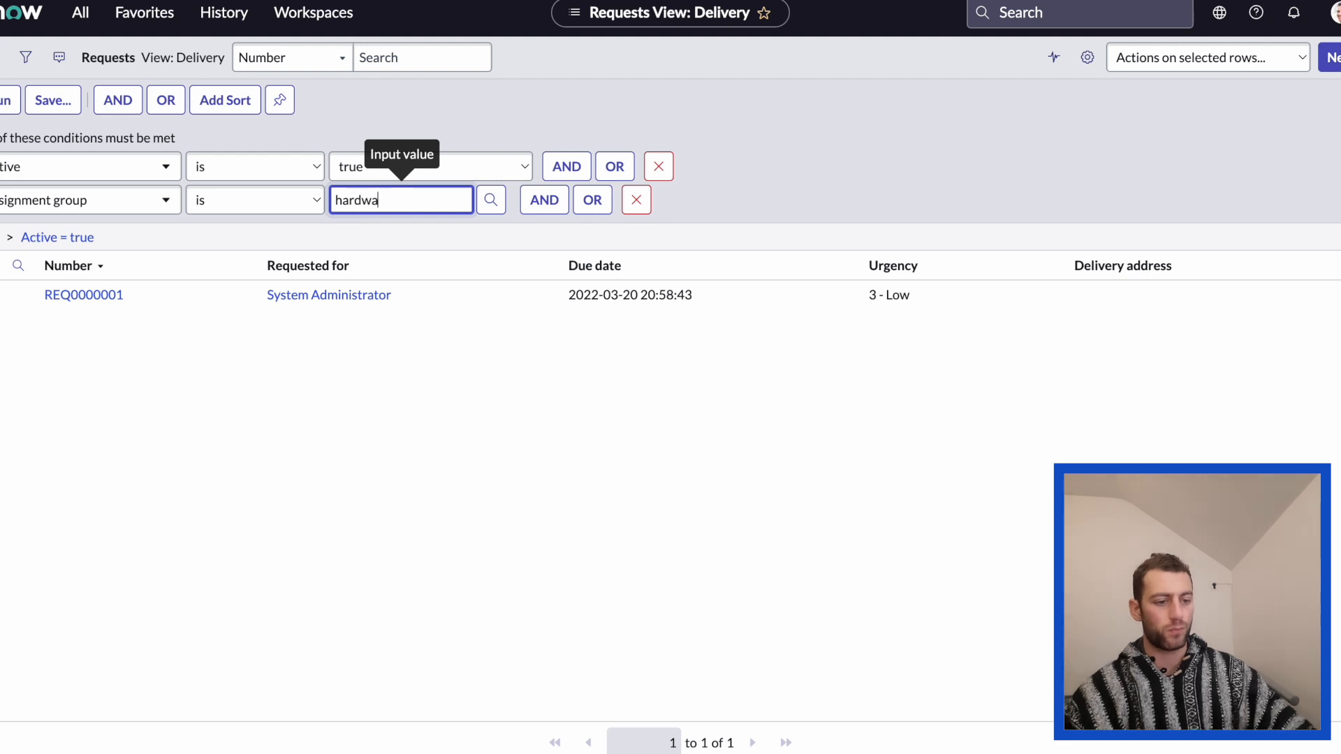
pyautogui.click(389, 225)
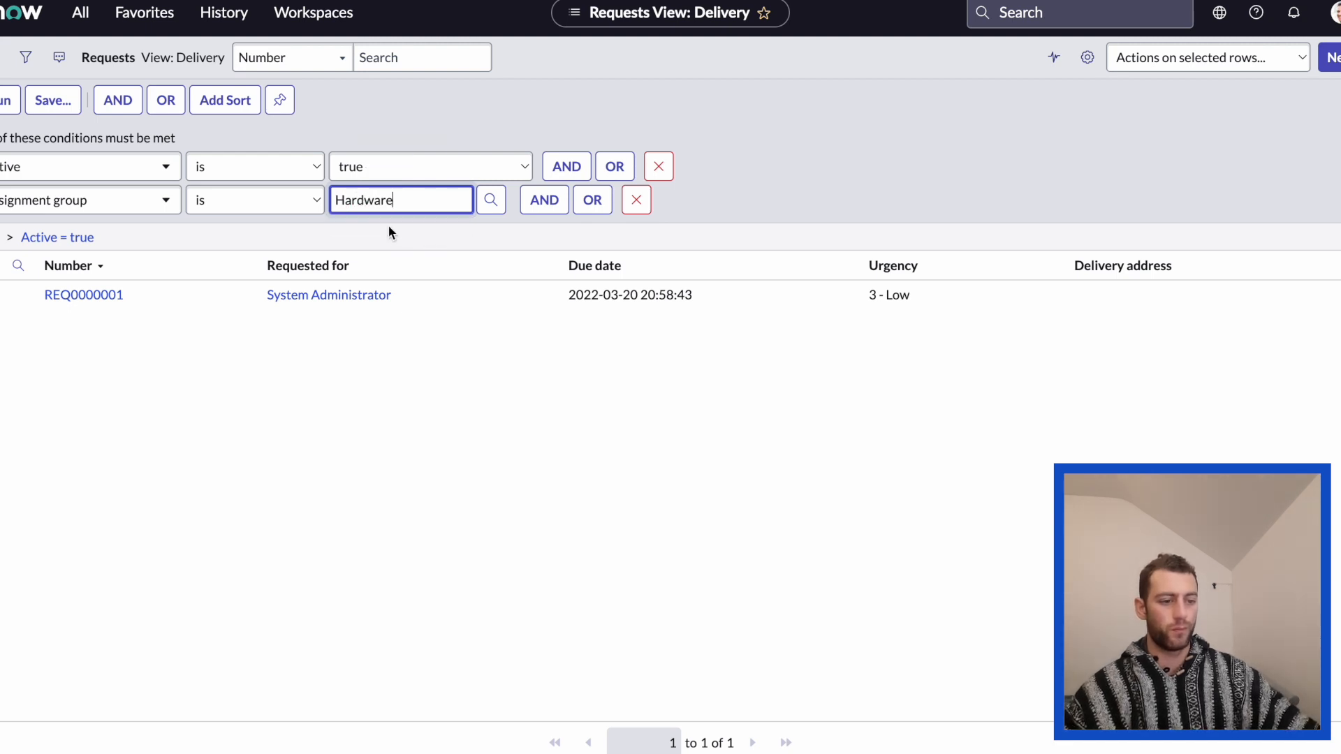
# Add another AND condition to the filter requiring Stage is Requested.
pyautogui.click(544, 200)
pyautogui.click(67, 234)
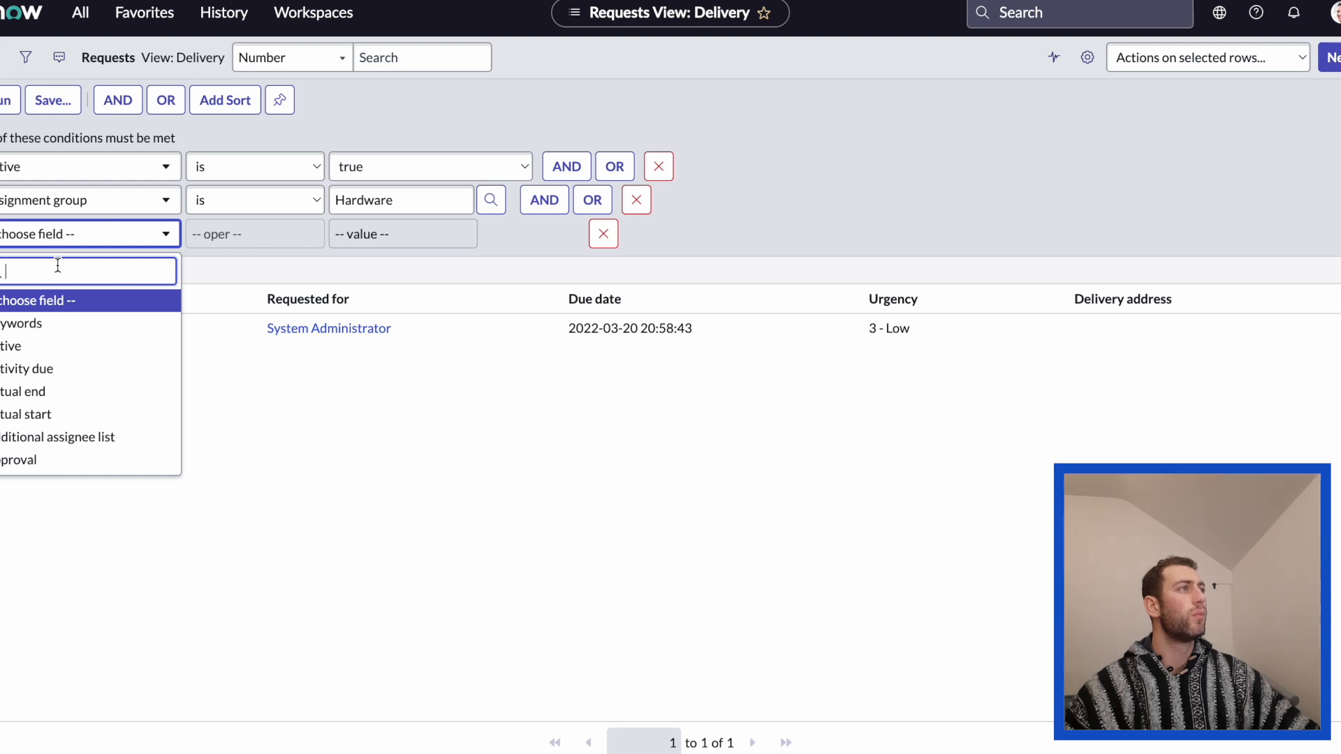
pyautogui.write('stag')
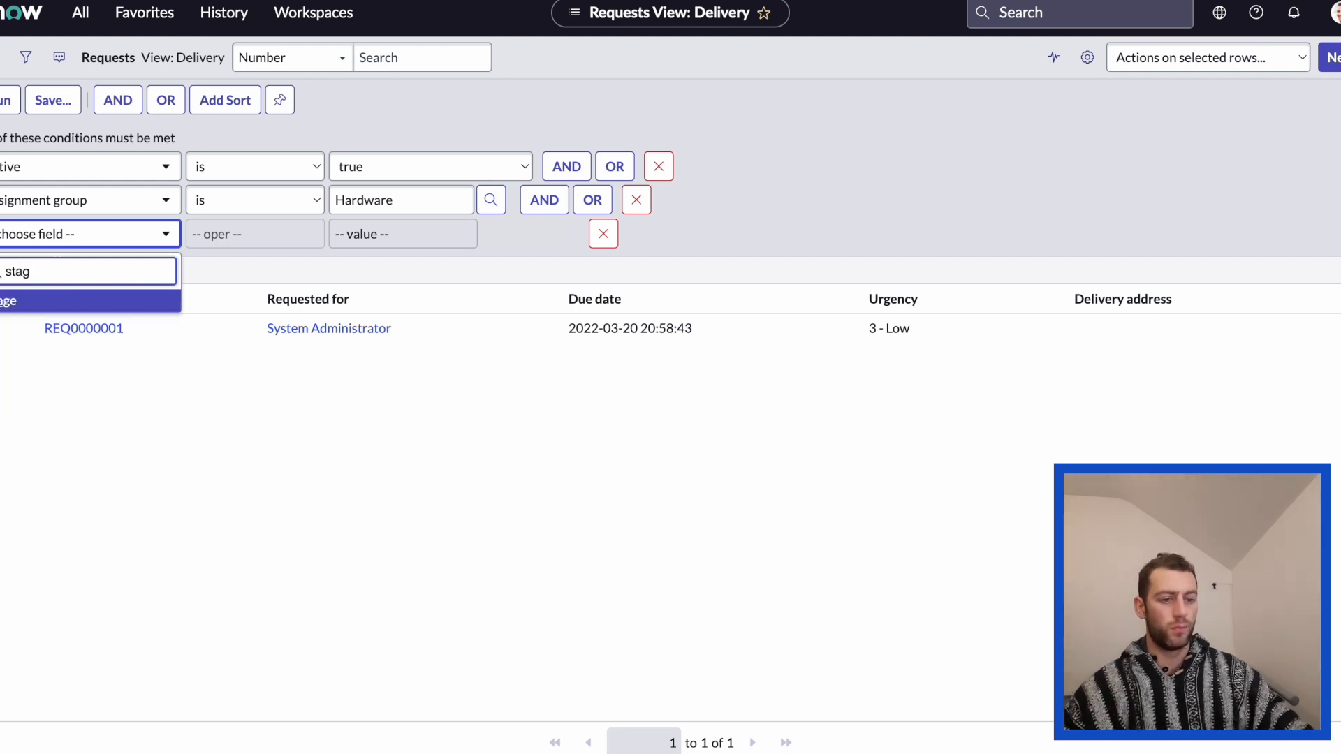
pyautogui.press('Return')
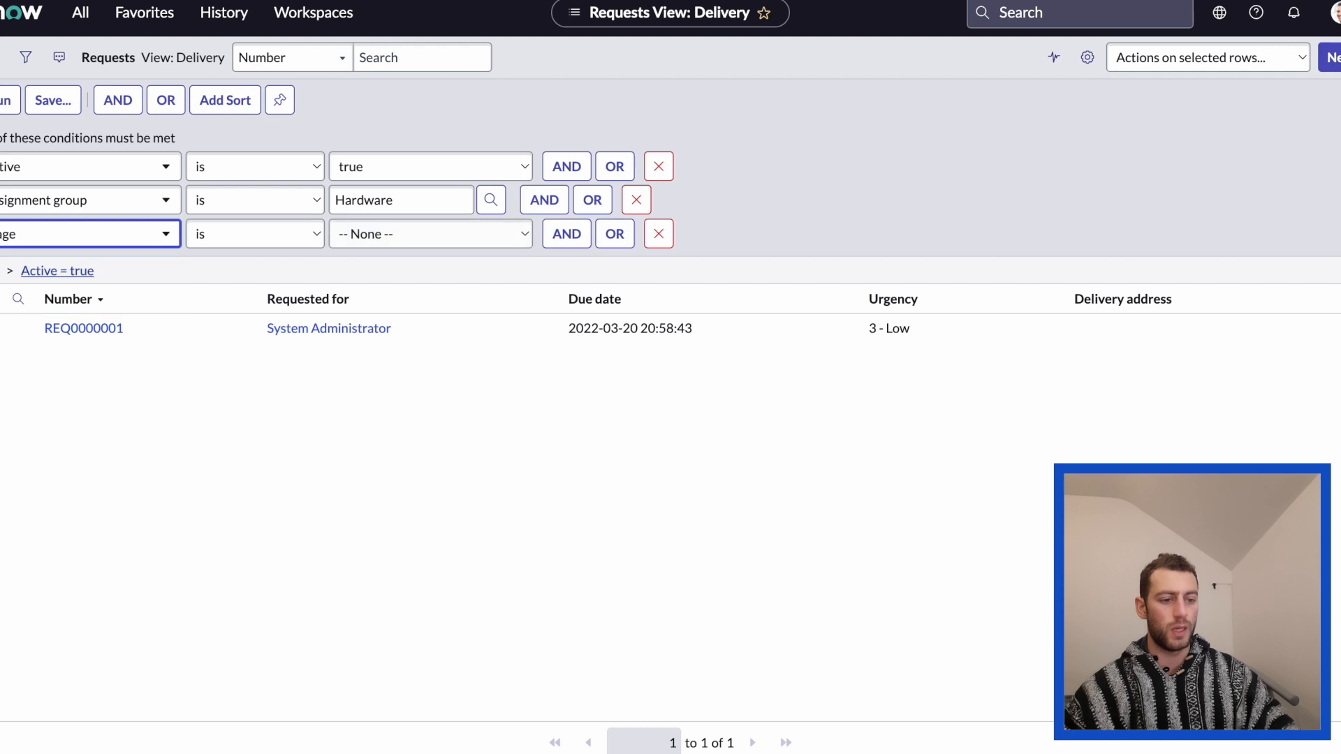
pyautogui.click(404, 241)
pyautogui.click(391, 256)
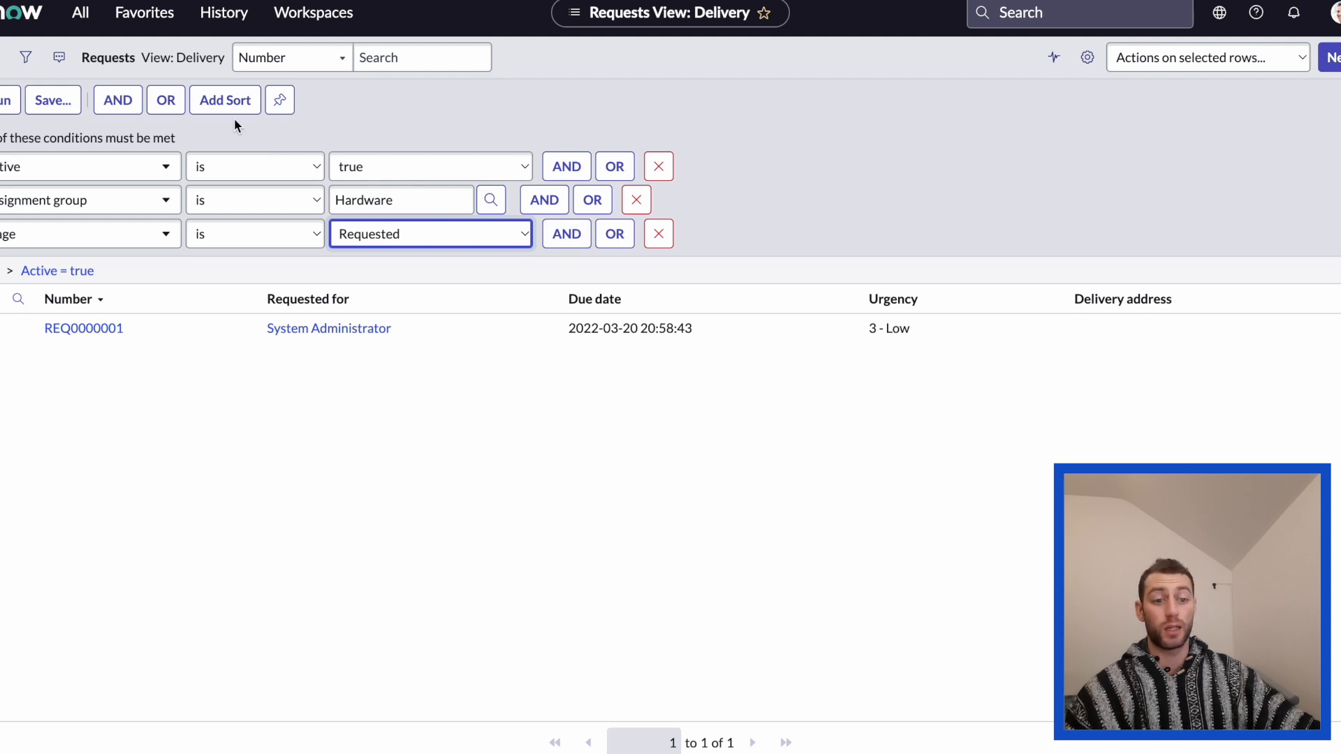
# Save the filter as Hardware Requests and make it visible to Everyone.
pyautogui.click(54, 102)
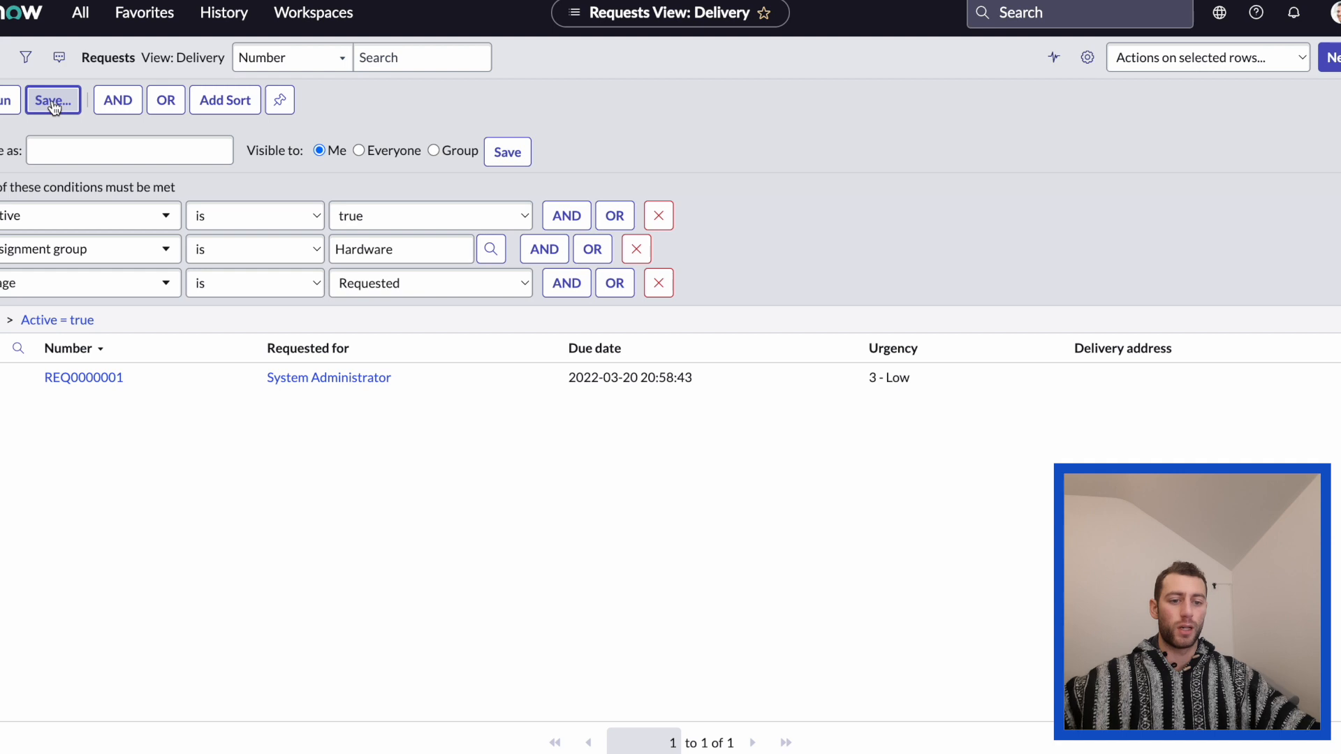
pyautogui.click(92, 147)
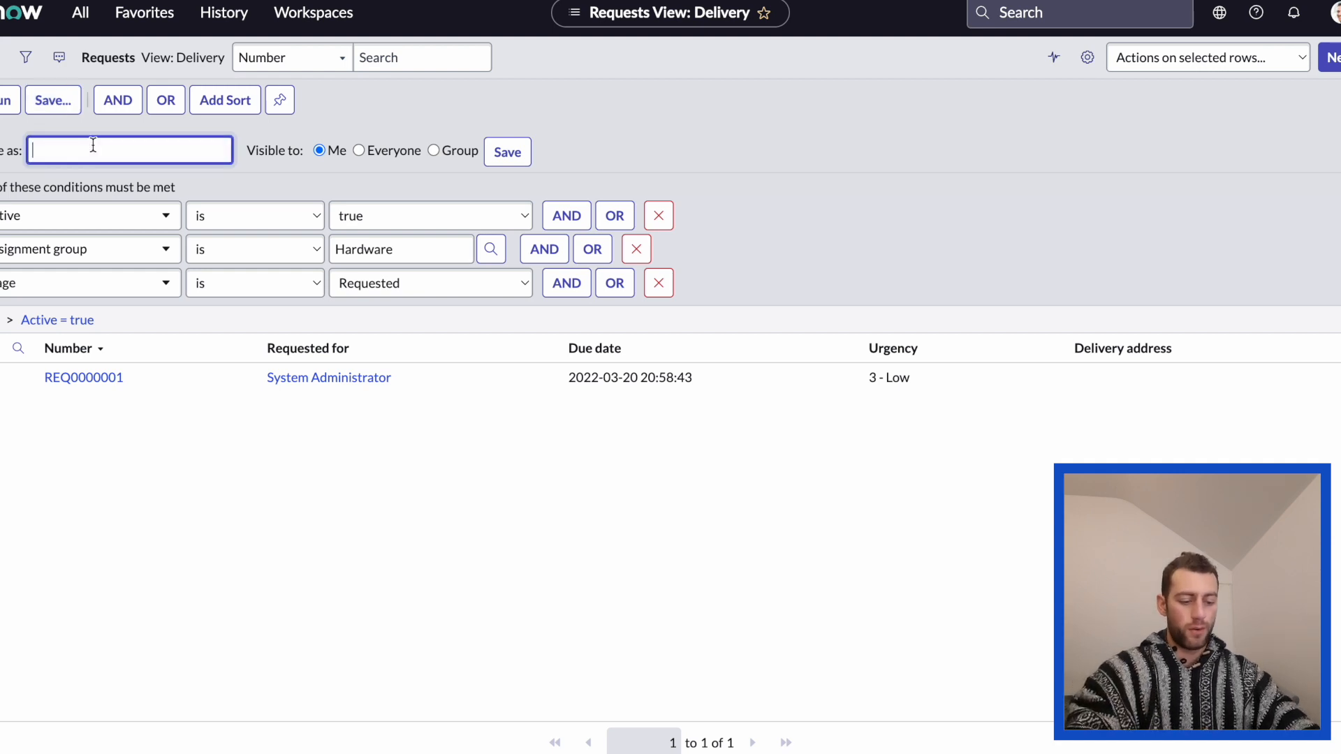
pyautogui.write('Har')
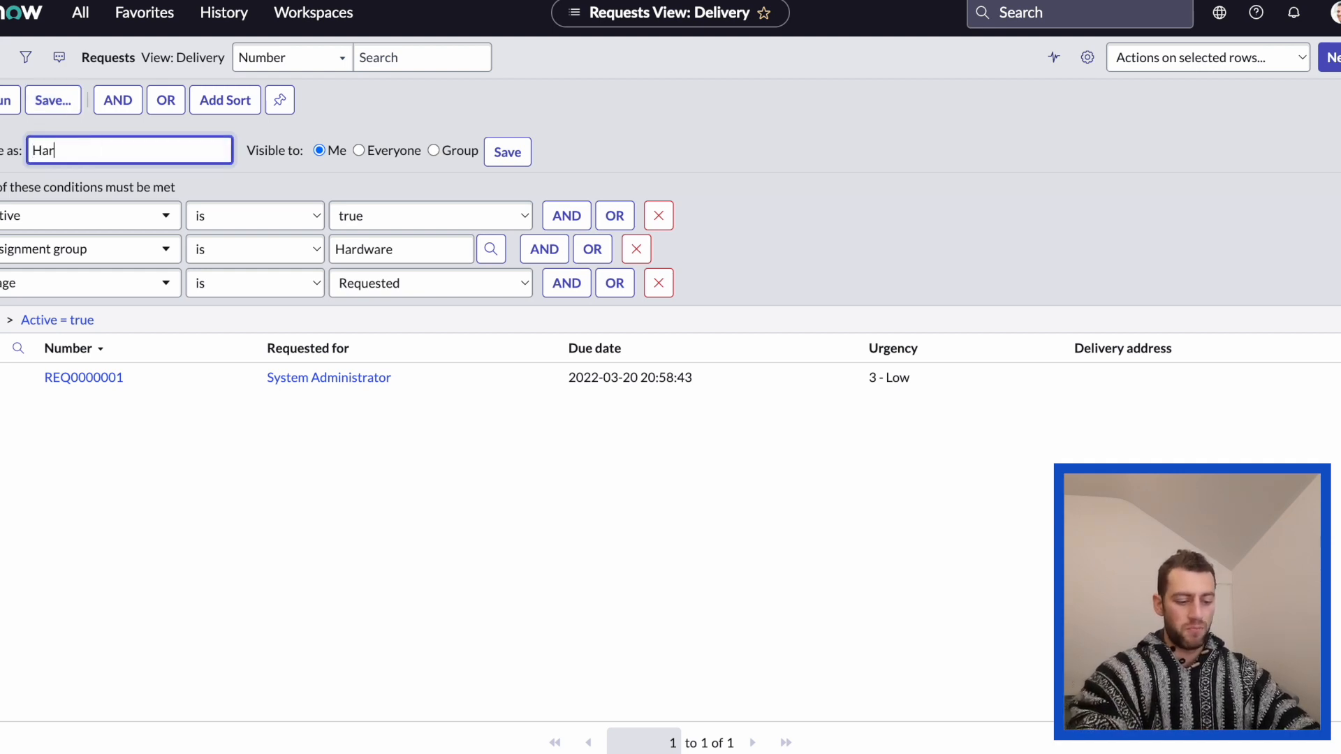
pyautogui.write('dware R')
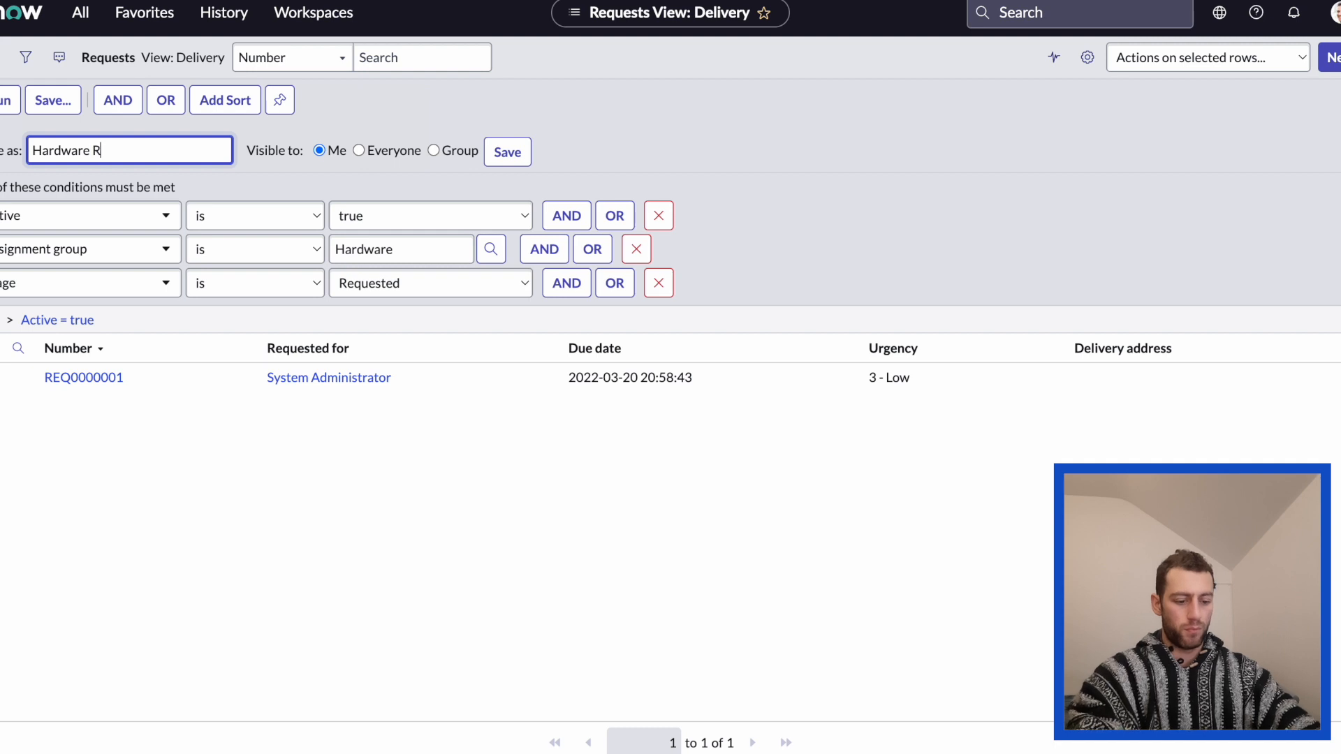
pyautogui.write('equests')
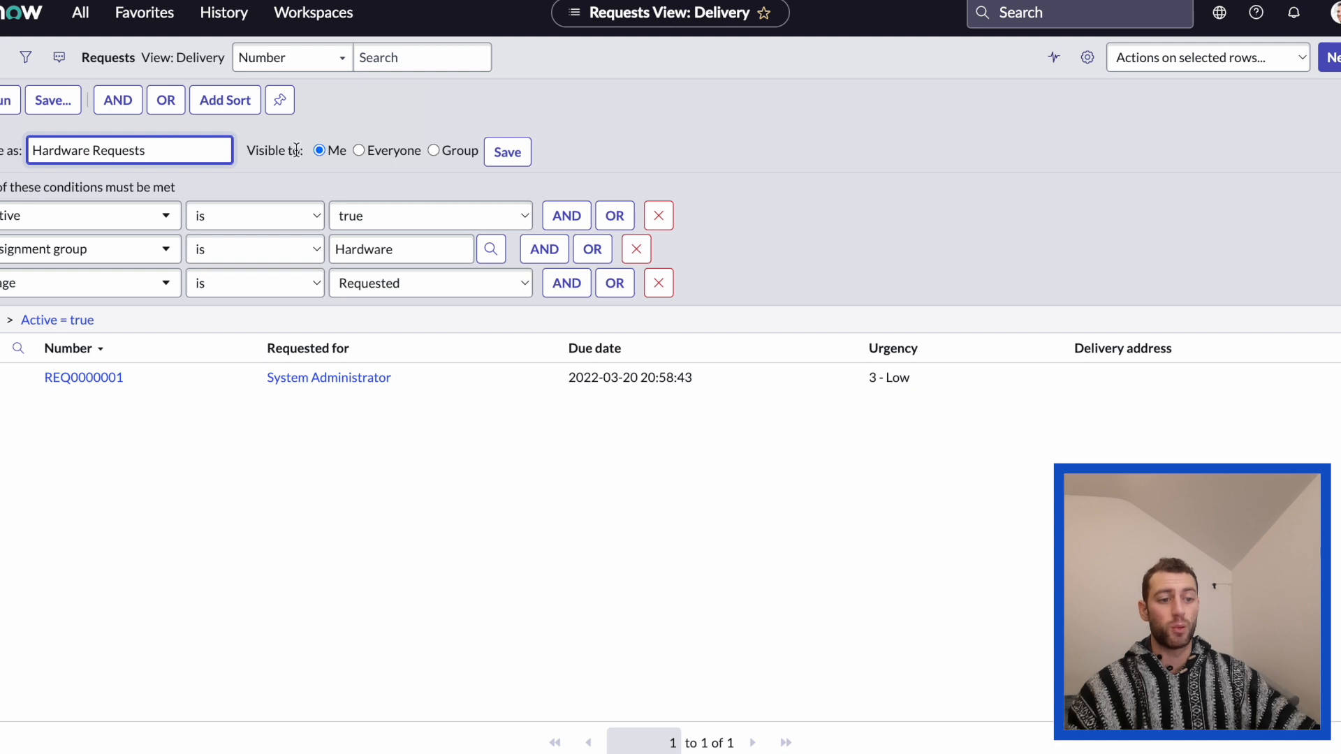
pyautogui.click(359, 150)
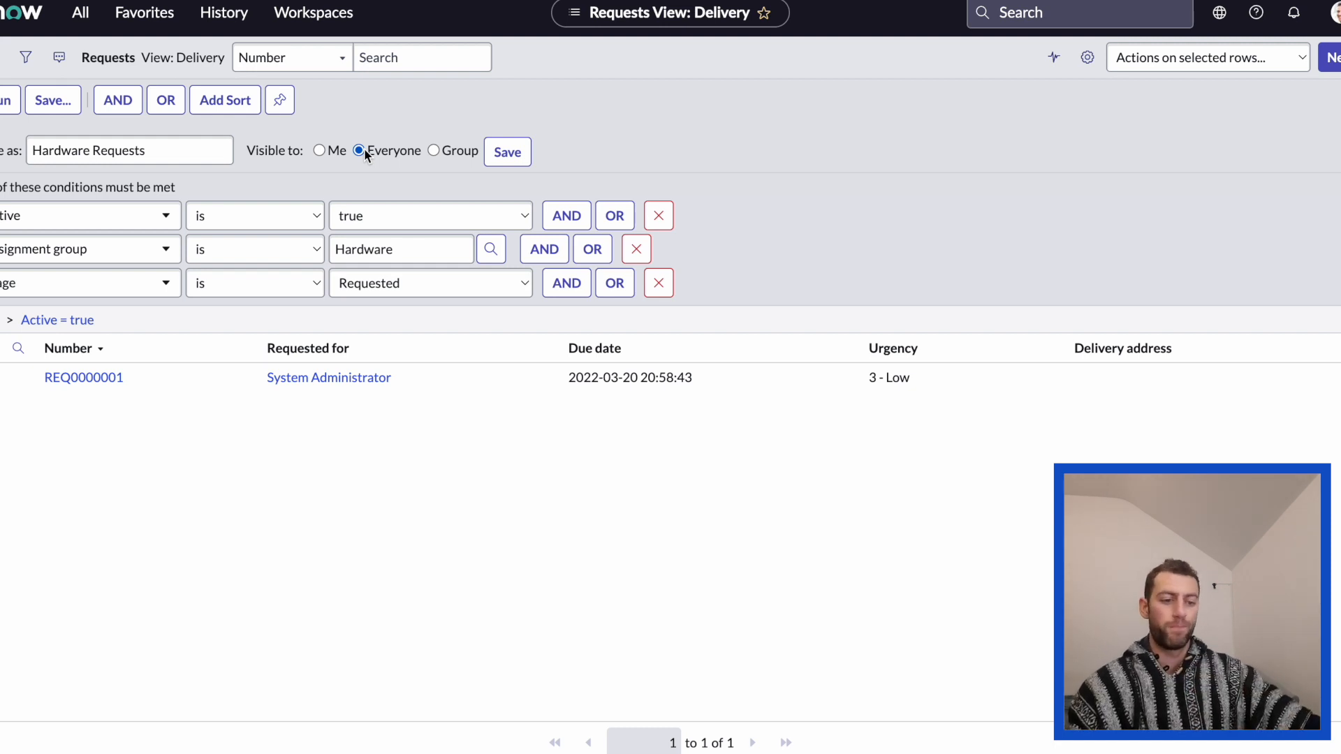
pyautogui.click(507, 152)
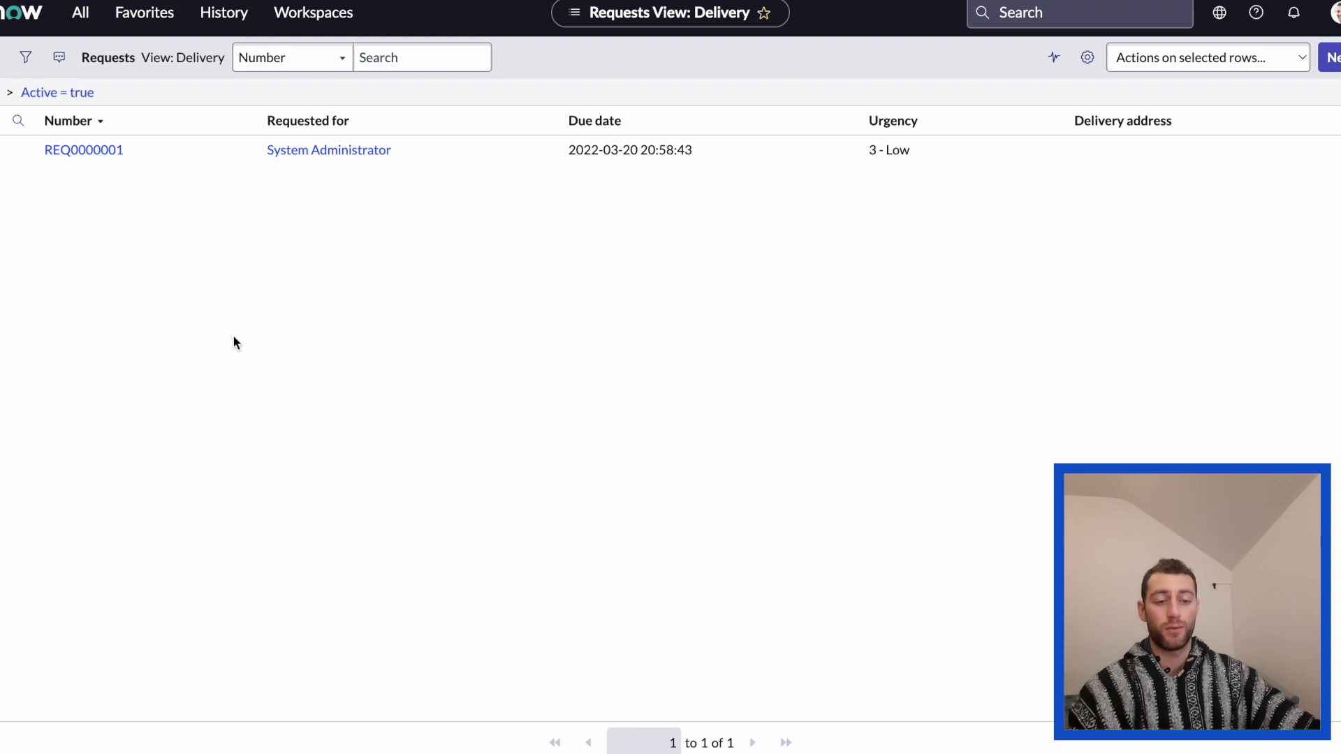
# Apply the saved Hardware Requests filter to the Requests list.
pyautogui.click(2, 59)
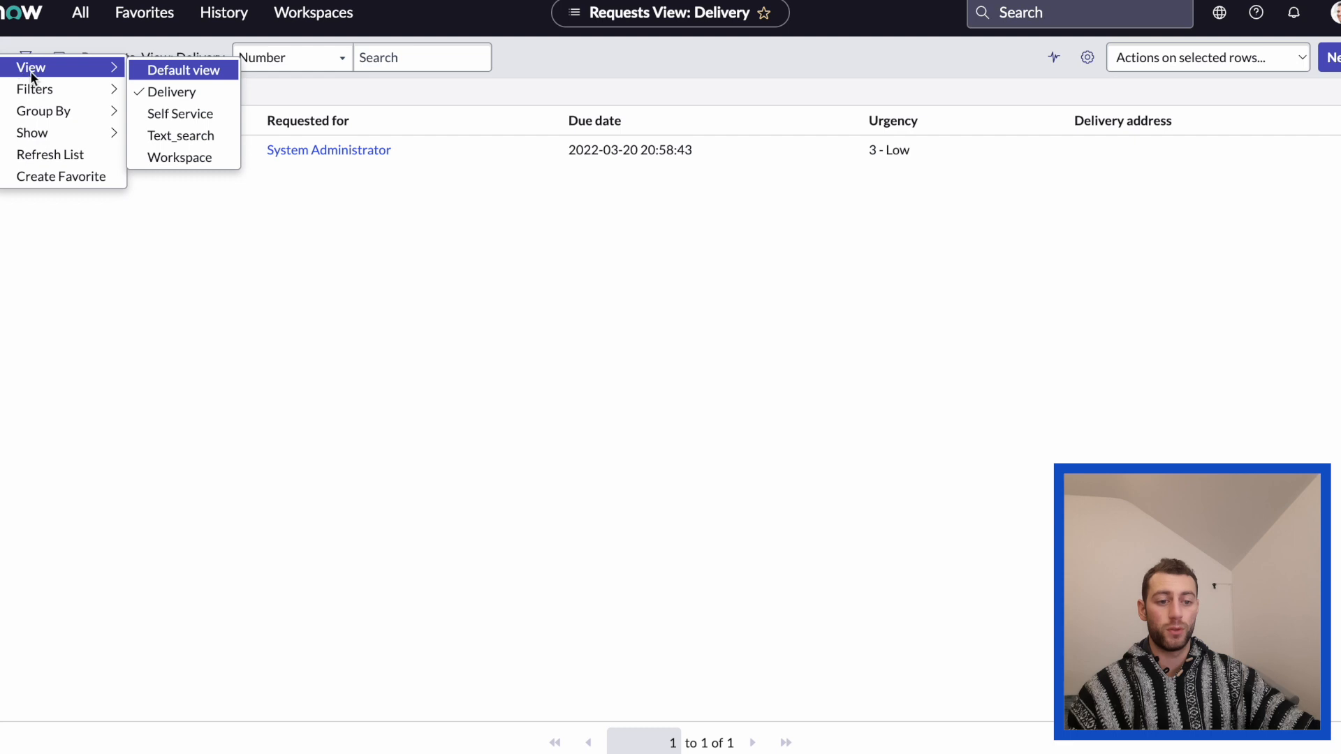
pyautogui.moveTo(68, 95)
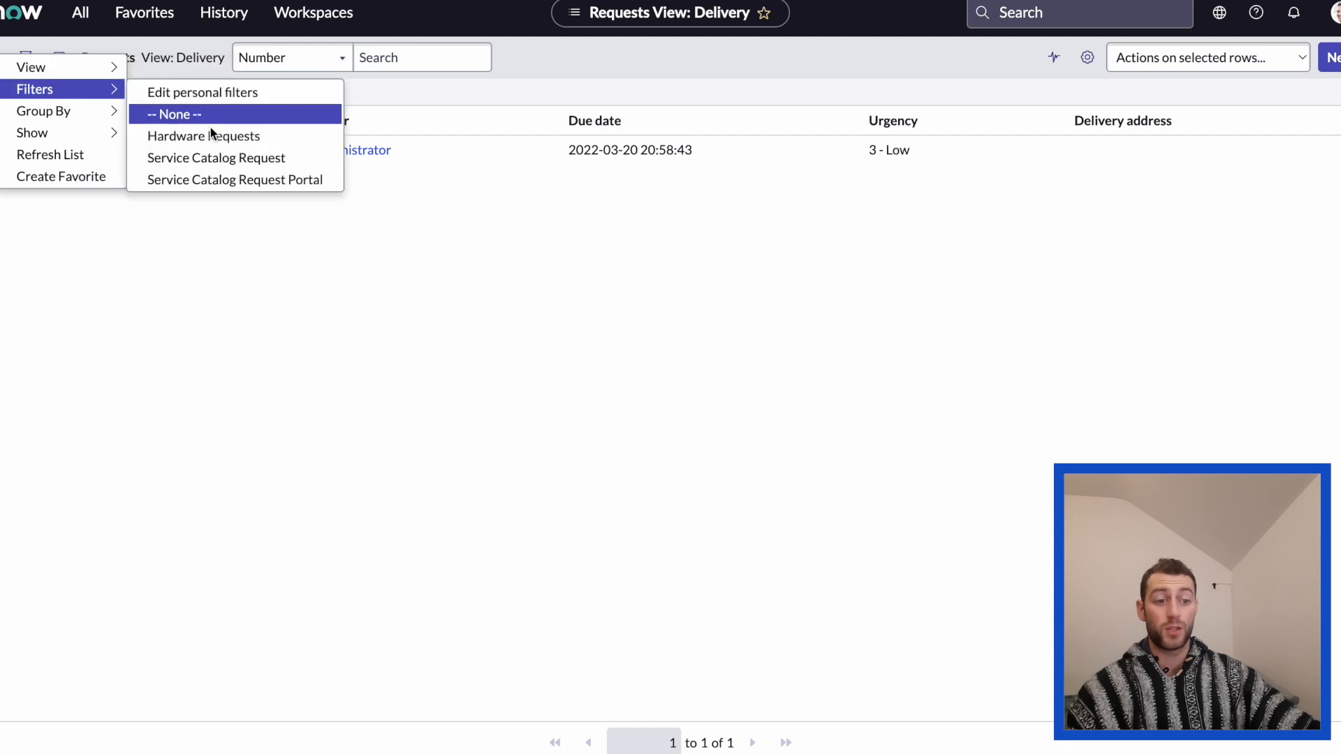
pyautogui.click(290, 141)
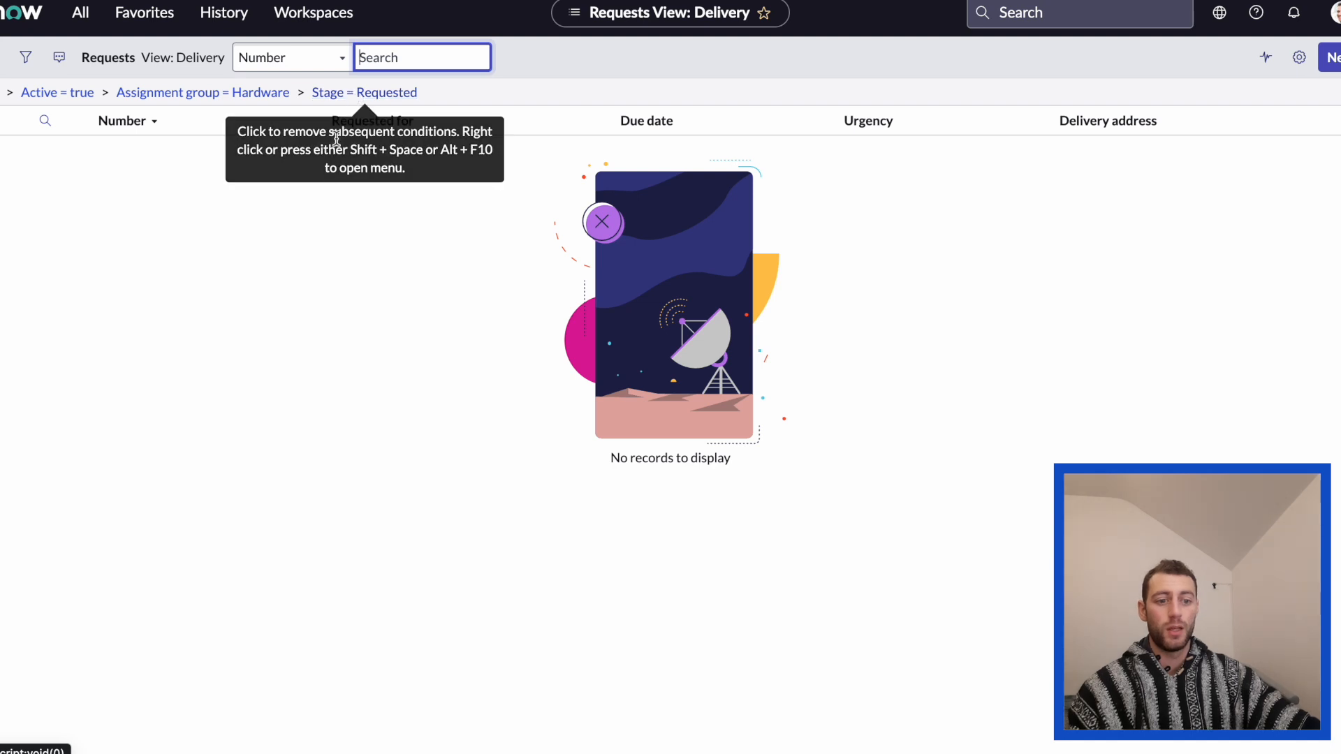
pyautogui.rightClick(3, 52)
pyautogui.moveTo(42, 66)
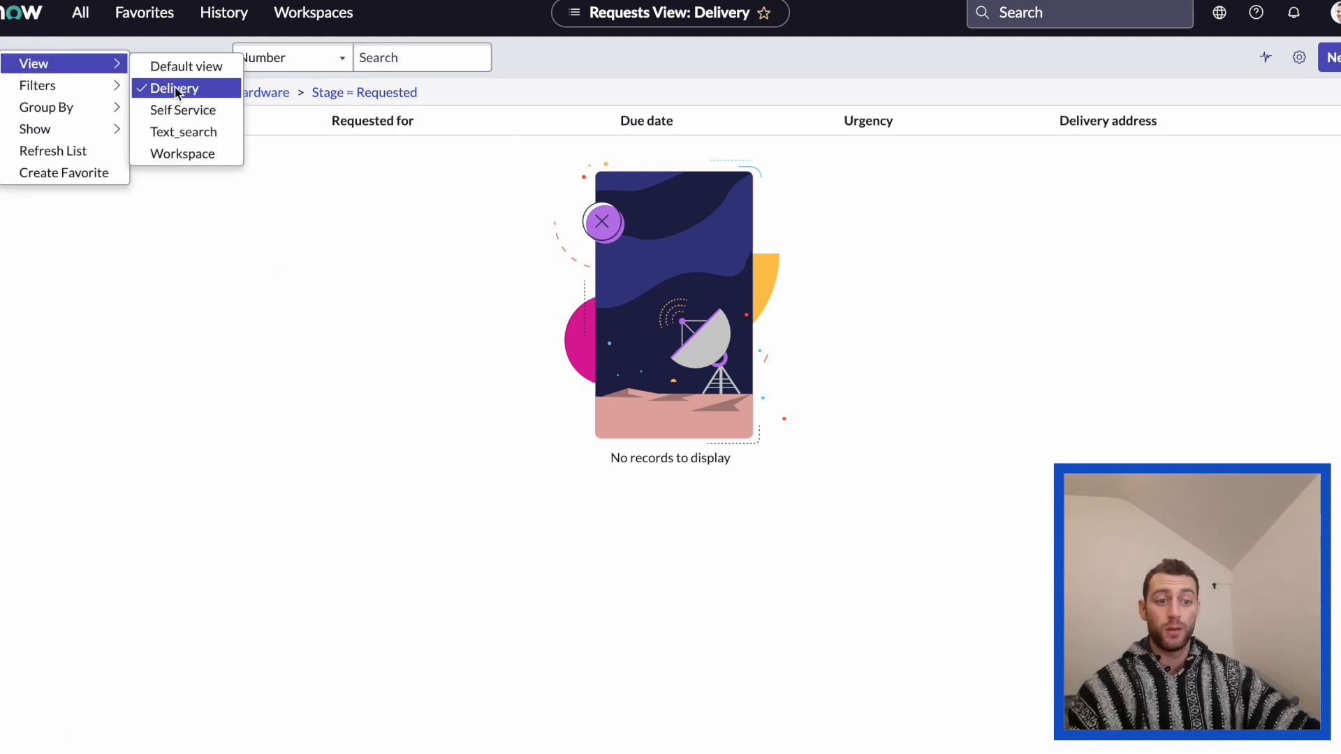
pyautogui.moveTo(105, 85)
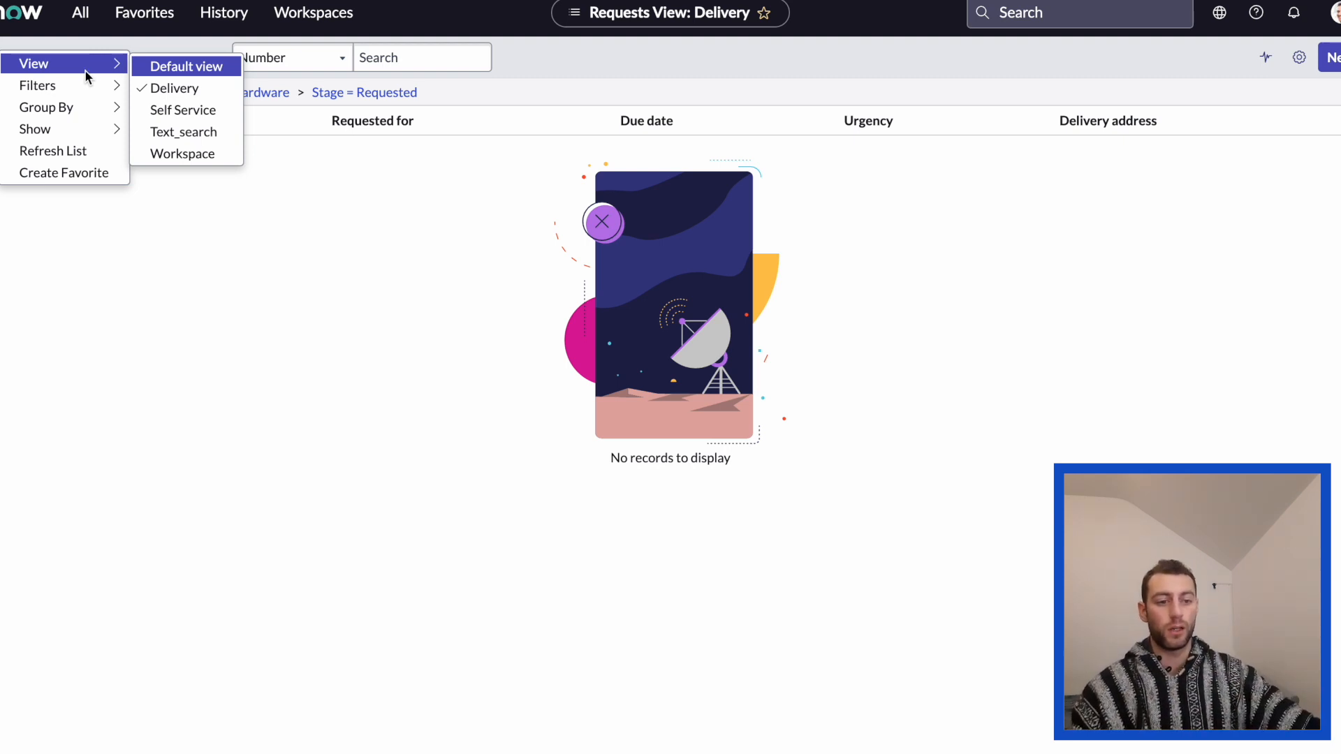
pyautogui.click(305, 385)
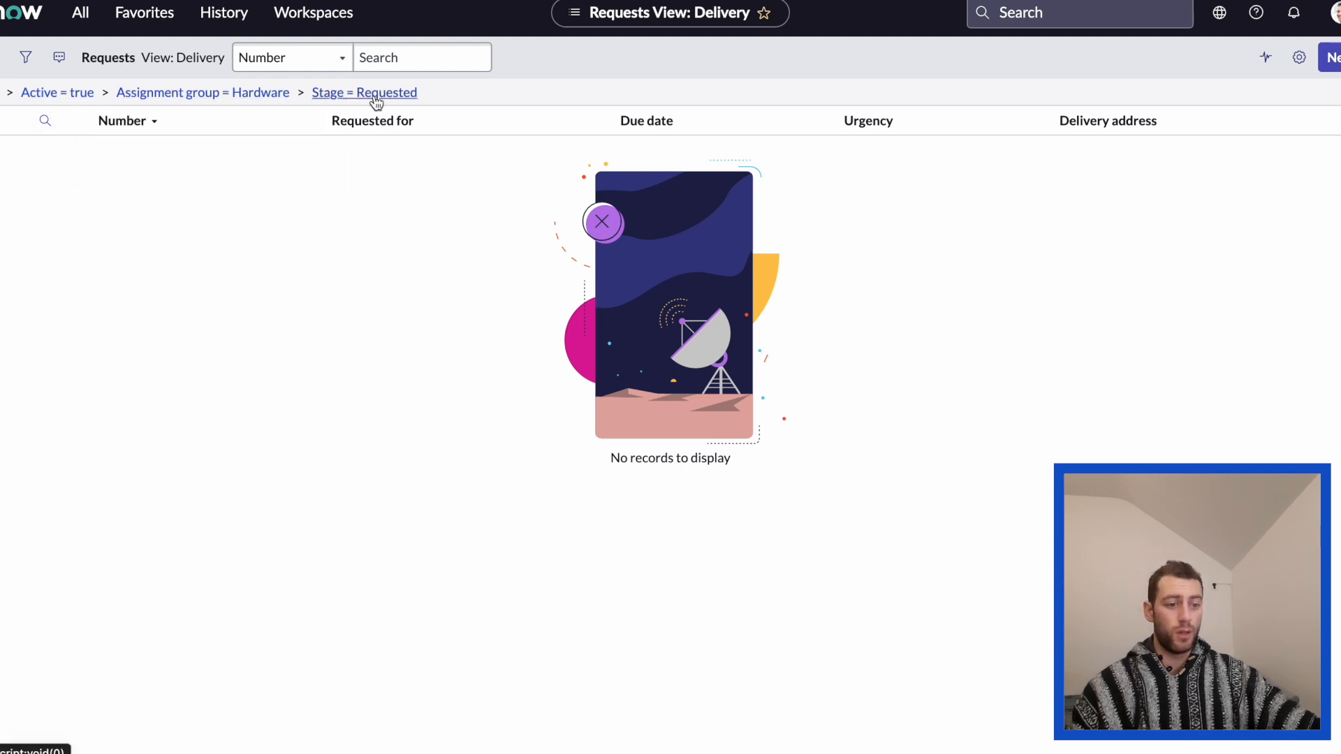
# Create a favorite of the filtered Requests list named Hardware Requests.
pyautogui.rightClick(7, 56)
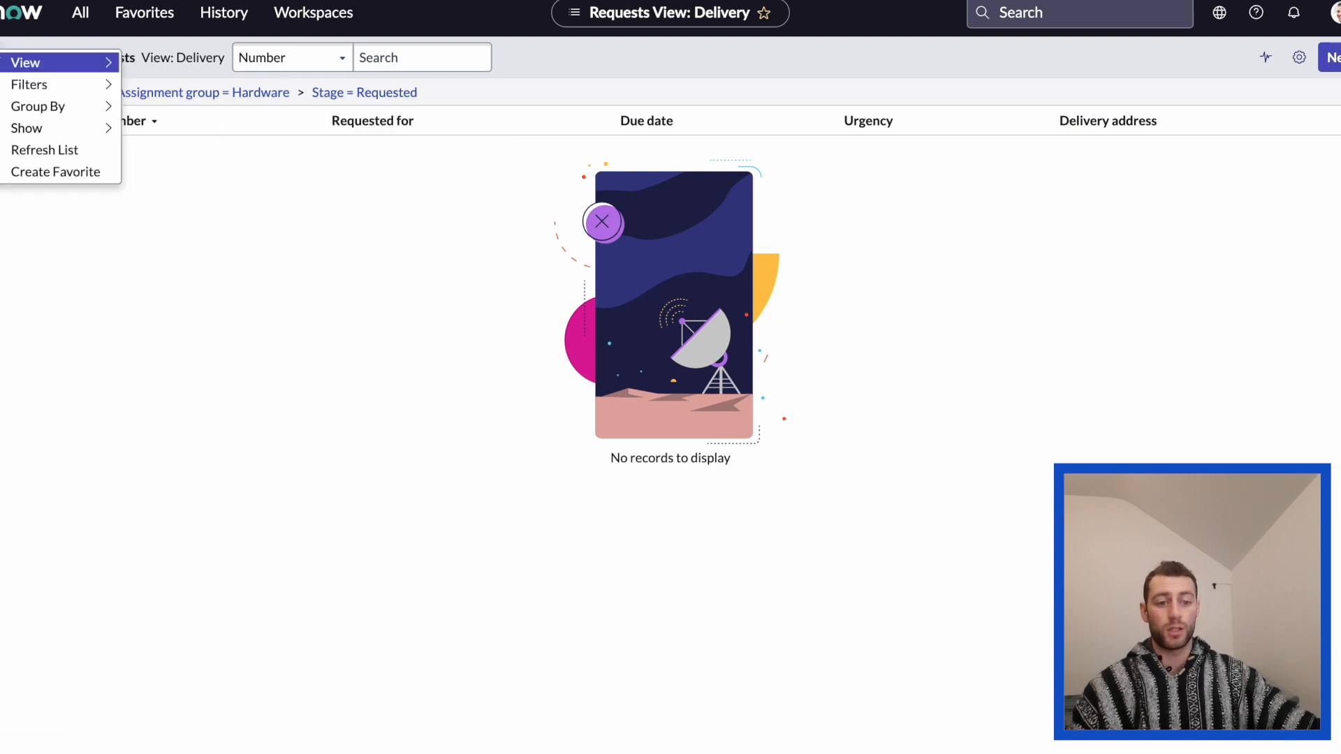
pyautogui.click(59, 175)
pyautogui.doubleClick(407, 193)
pyautogui.write('H')
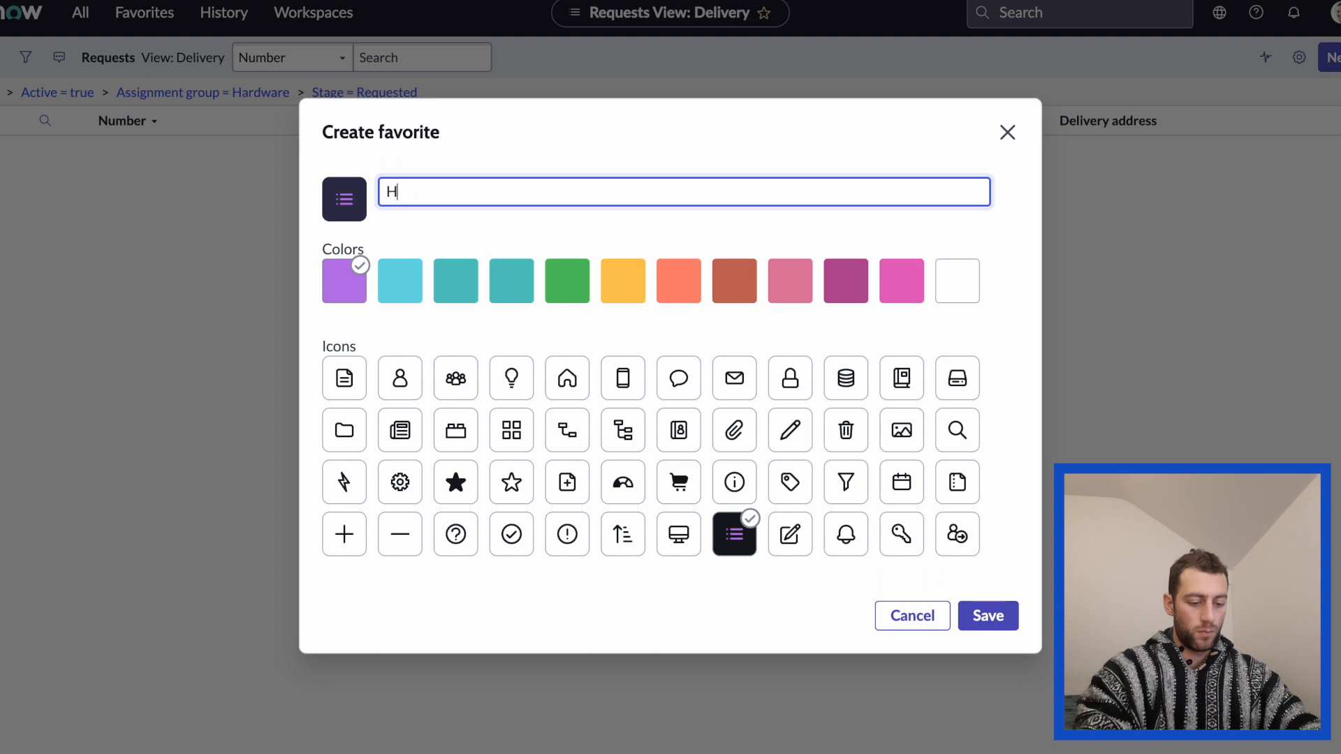
pyautogui.write('ardware Requests')
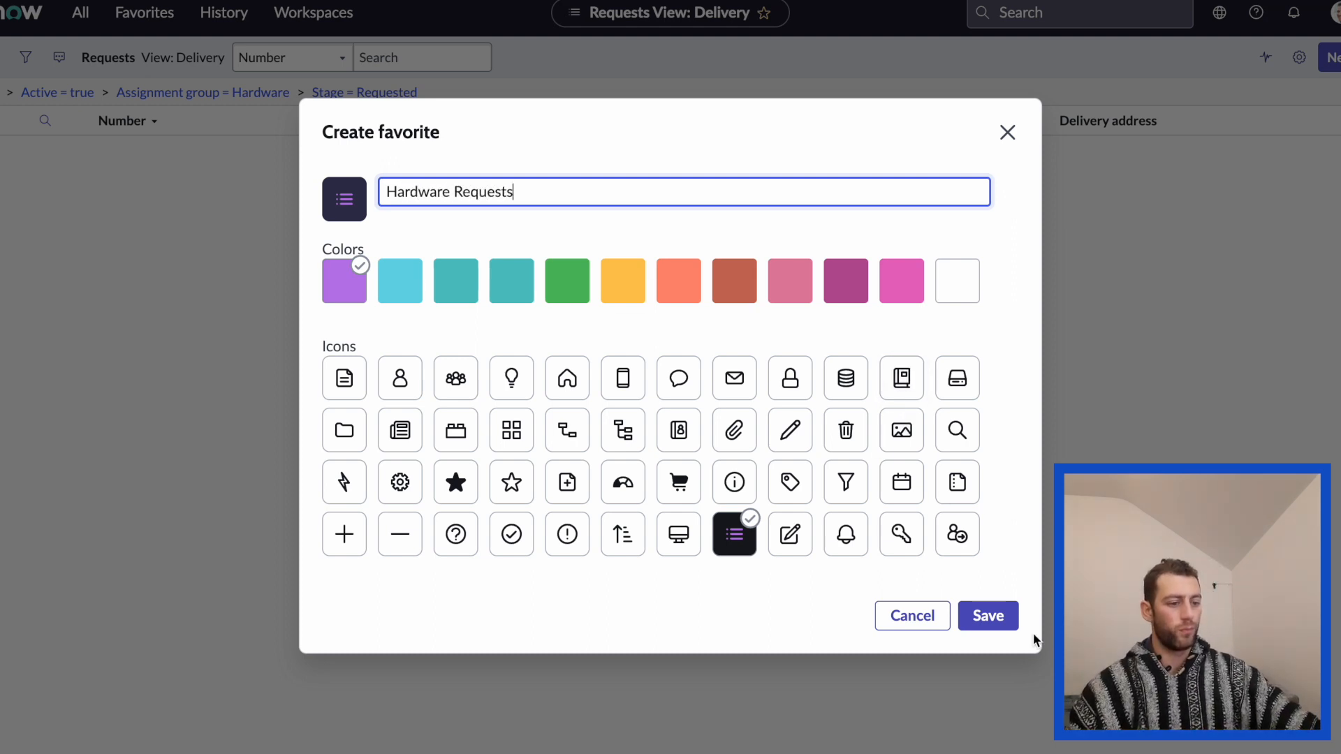
pyautogui.click(989, 616)
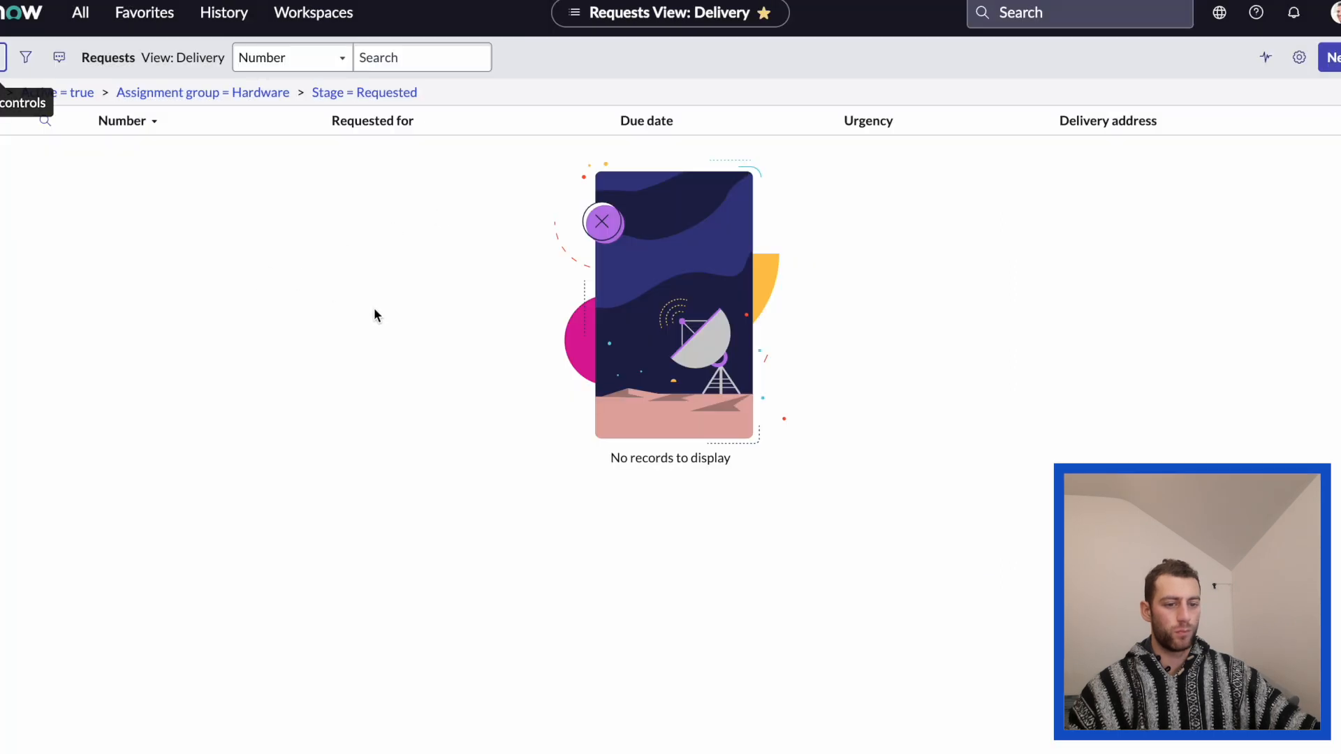
# Test the Hardware Requests favorite by opening it from the current list and again from the home page.
pyautogui.click(2, 59)
pyautogui.click(157, 17)
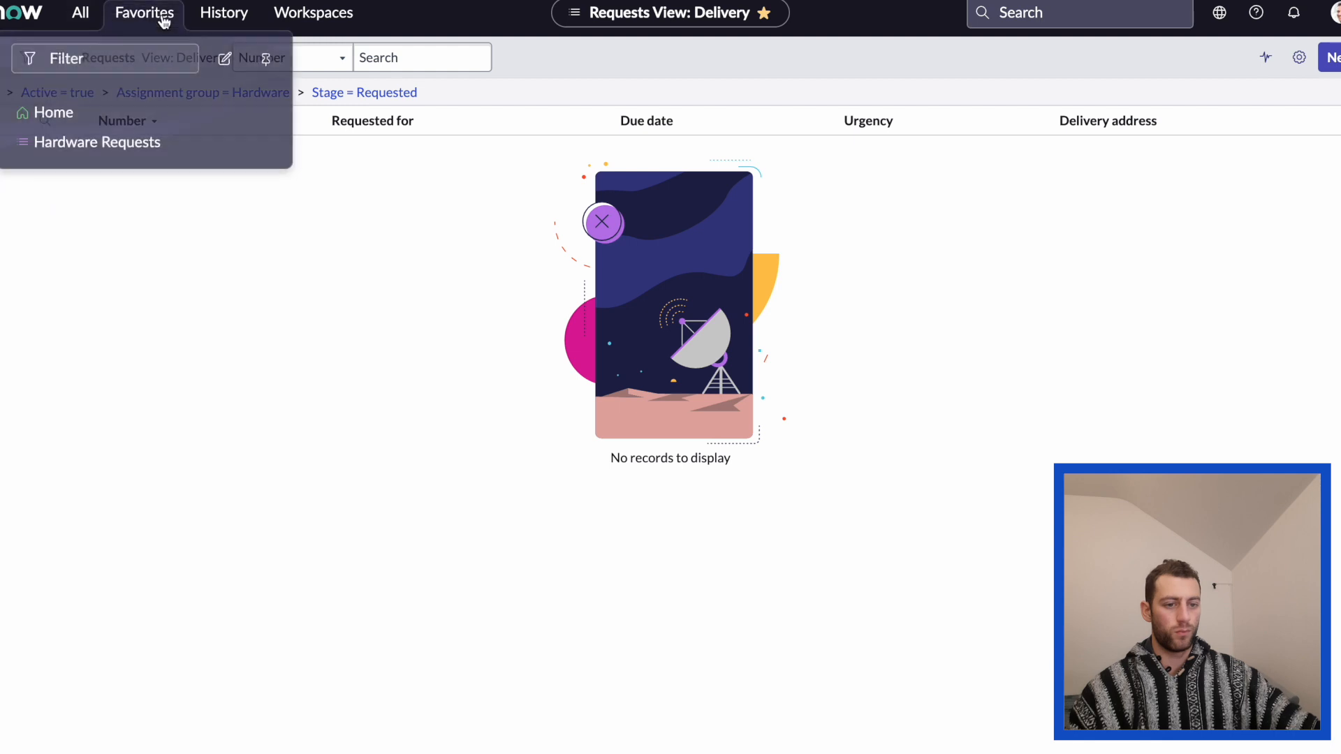
pyautogui.click(135, 136)
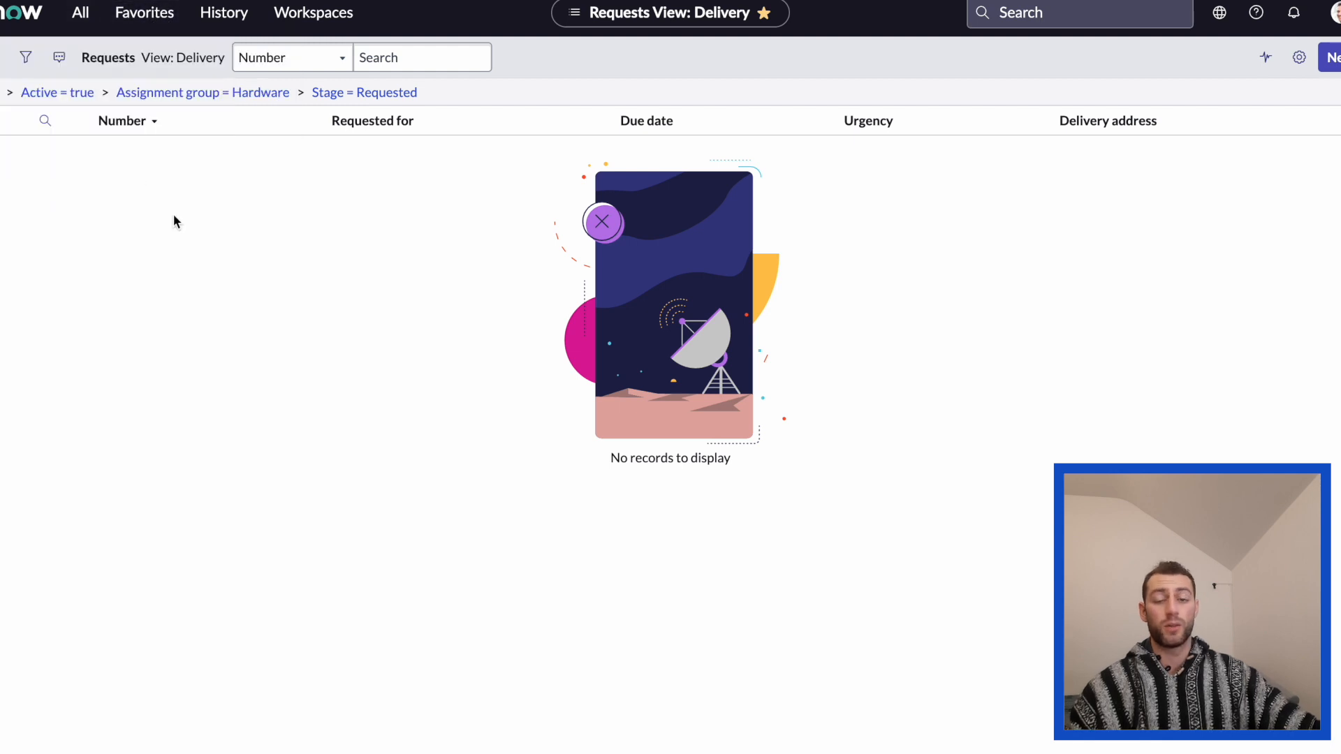
pyautogui.click(21, 21)
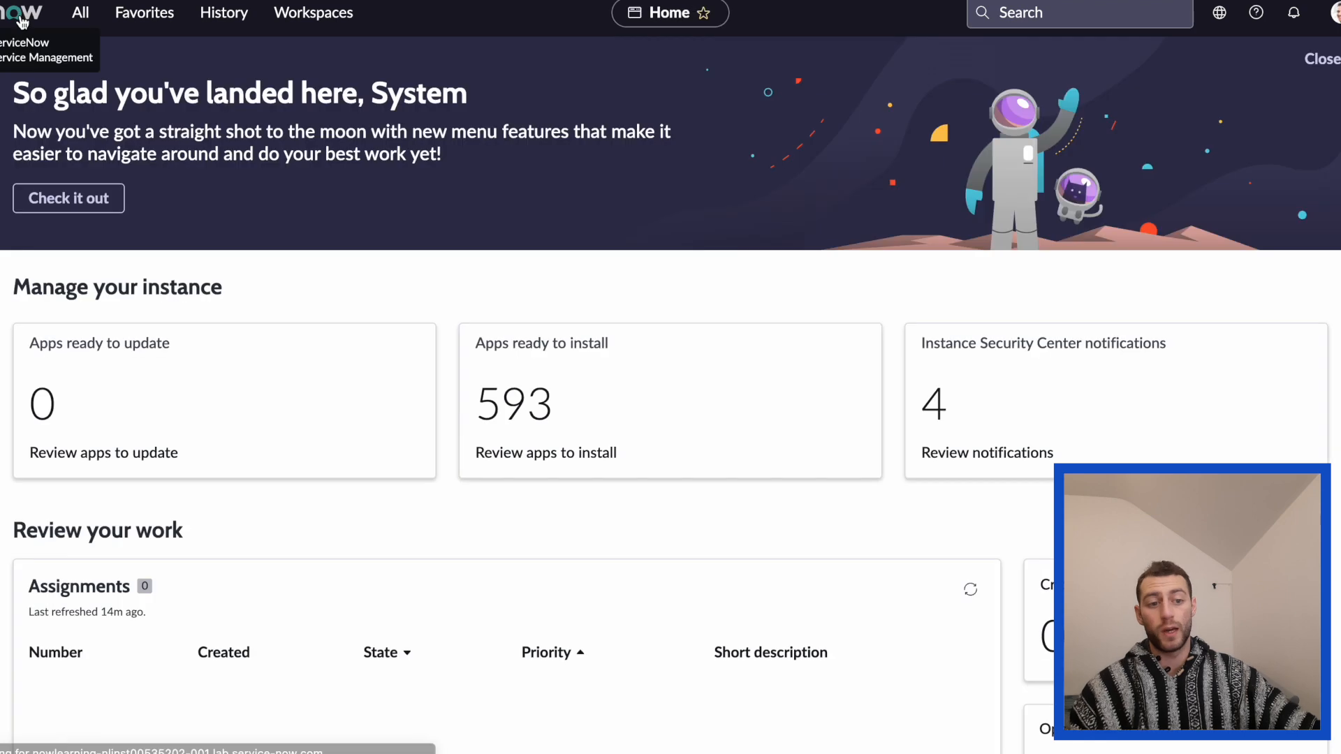
pyautogui.click(157, 21)
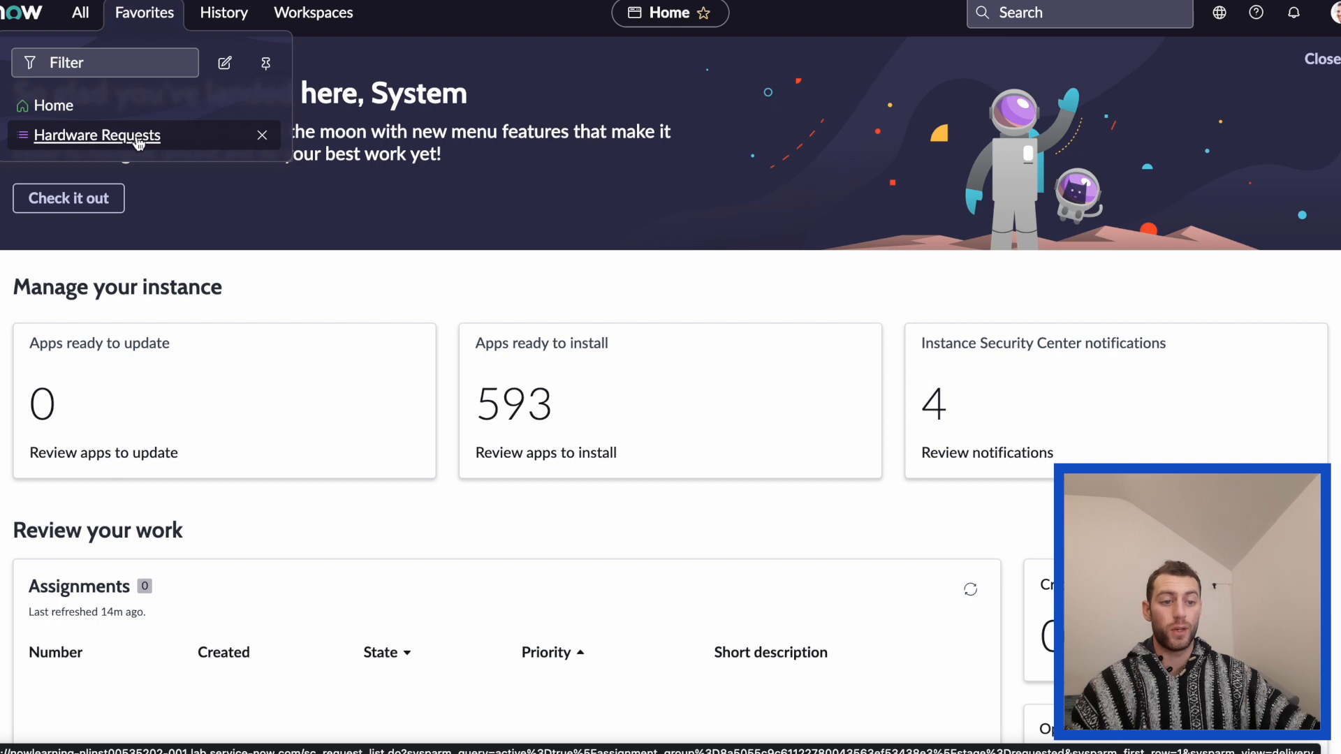
pyautogui.click(138, 140)
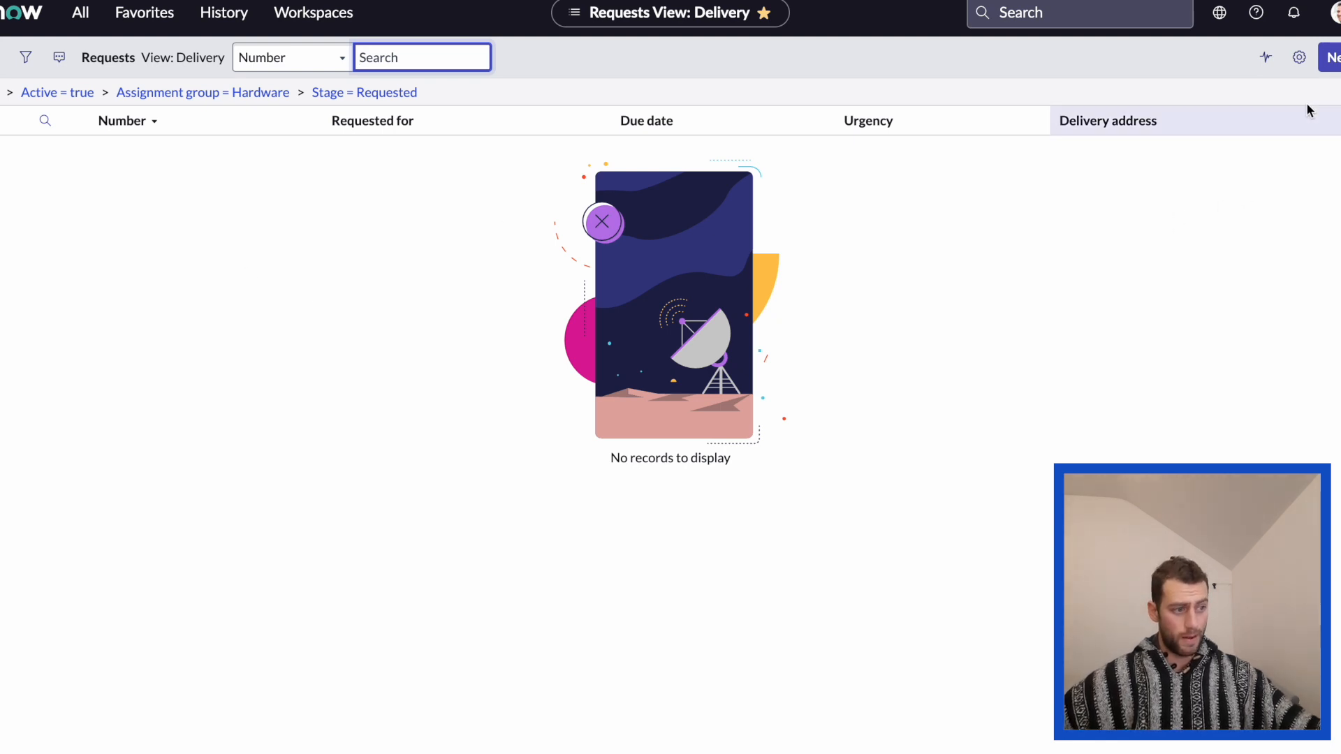
# Add Escalation to the list's personalized columns and place it directly above Delivery address.
pyautogui.click(1300, 59)
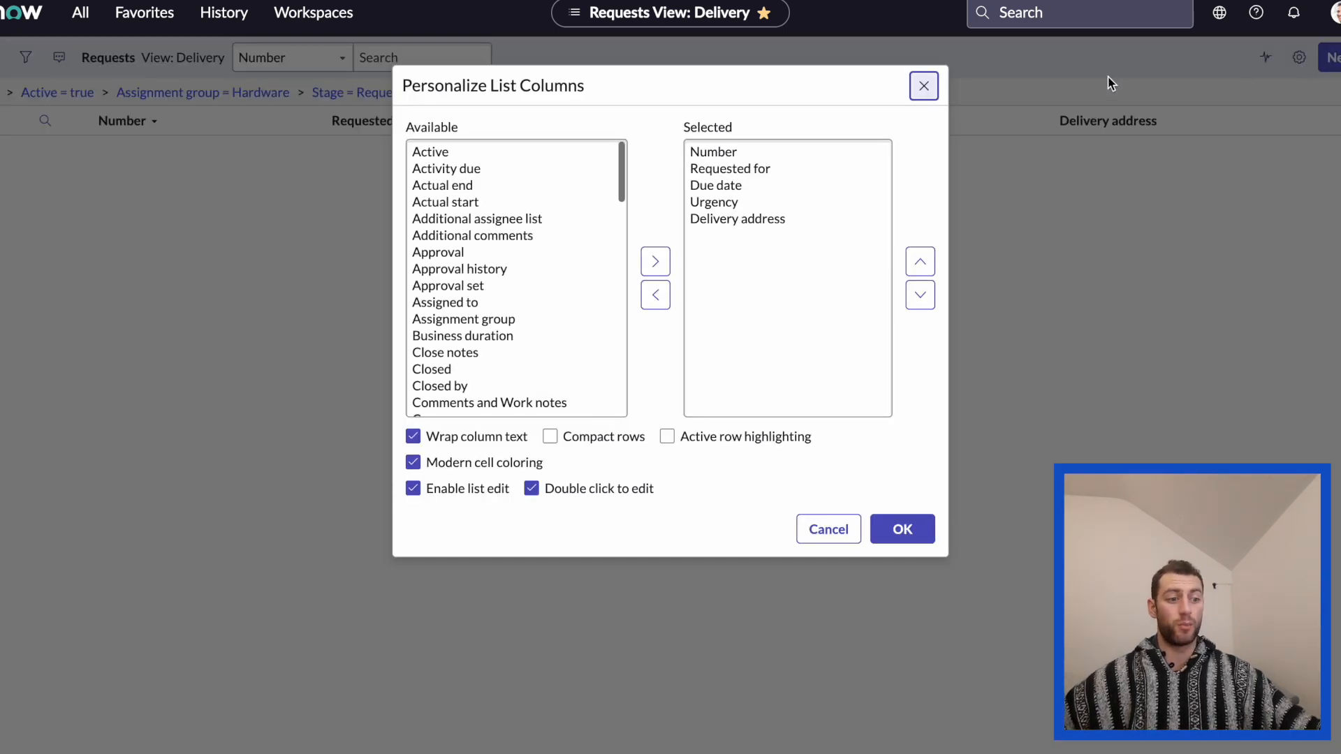
pyautogui.click(720, 155)
pyautogui.click(735, 171)
pyautogui.click(742, 188)
pyautogui.click(729, 202)
pyautogui.click(731, 220)
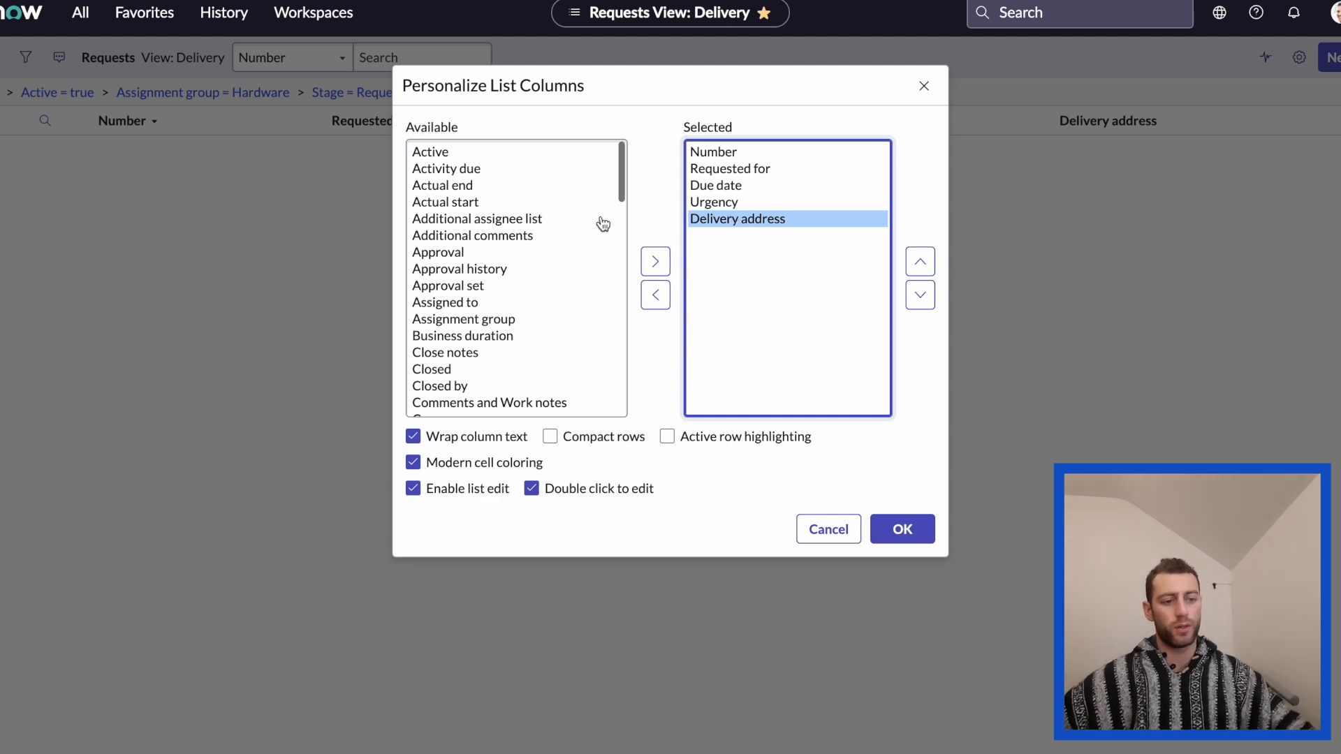
pyautogui.scroll(-5, 522, 238)
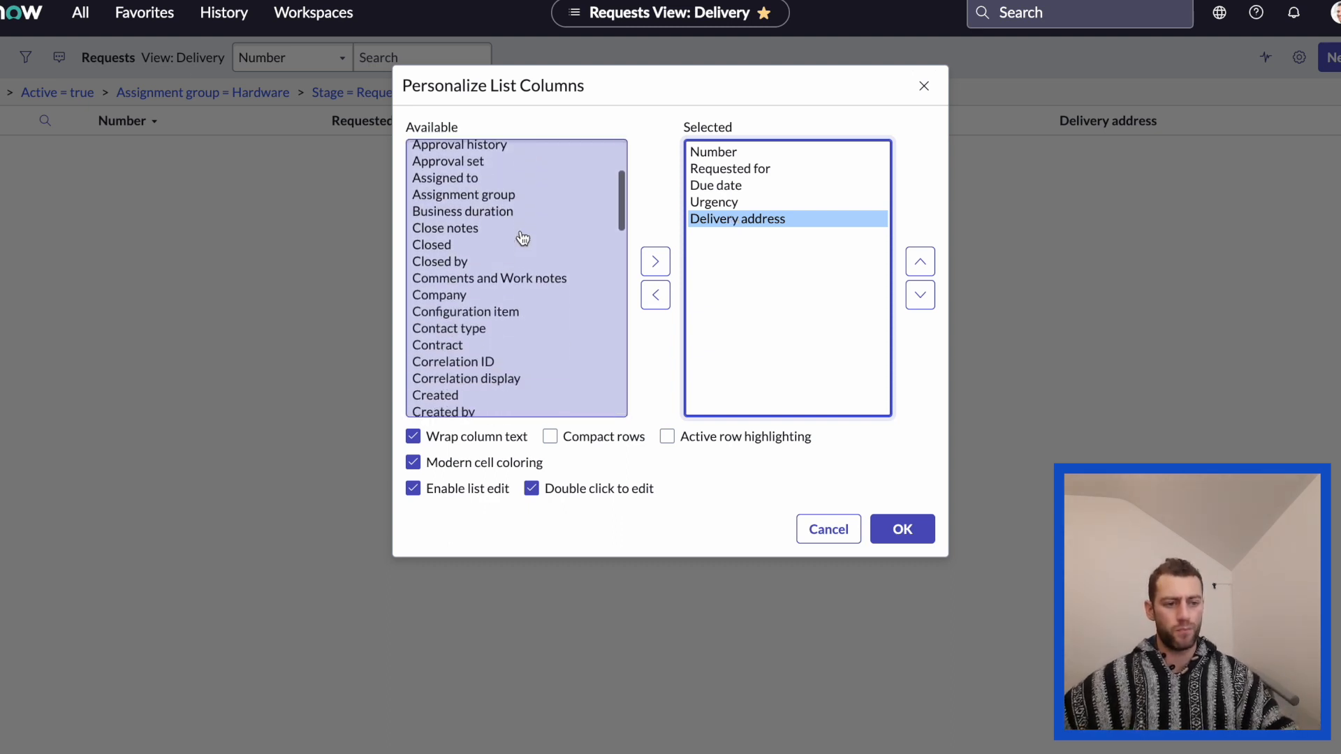
pyautogui.scroll(-3, 522, 238)
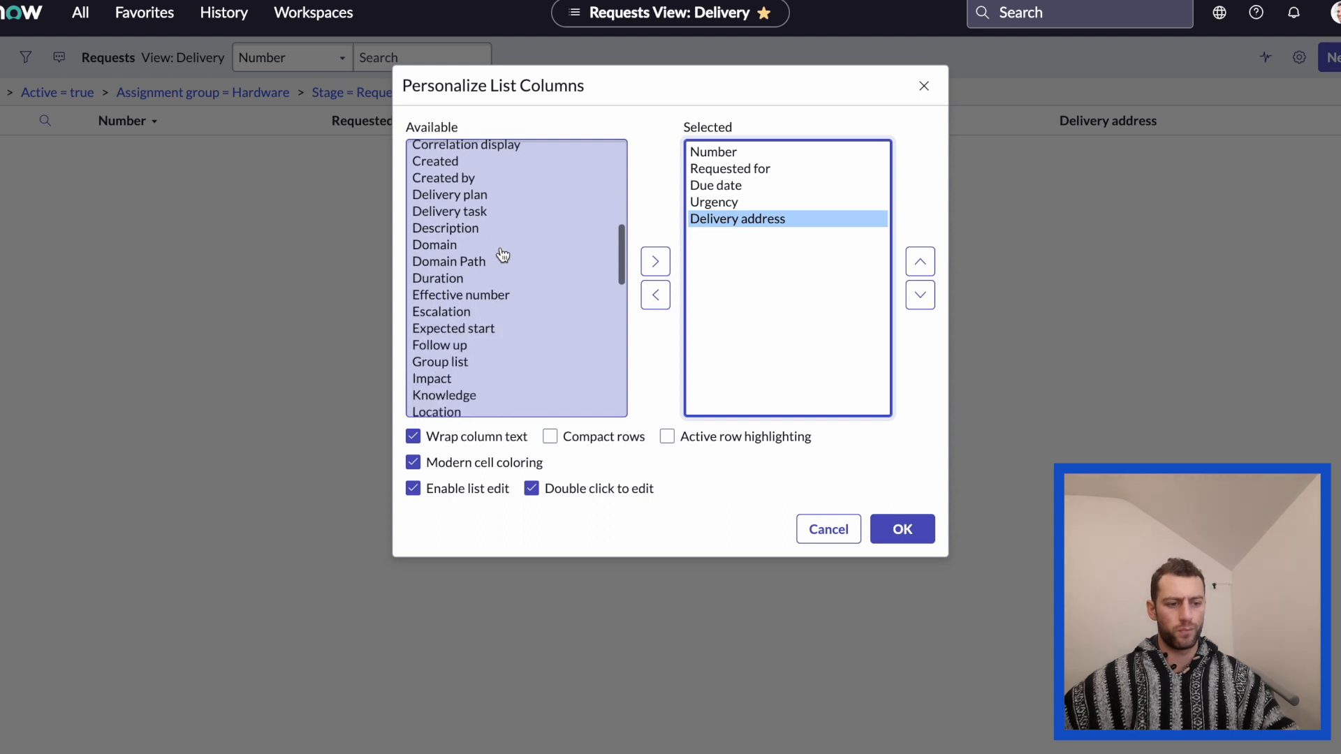
pyautogui.click(461, 313)
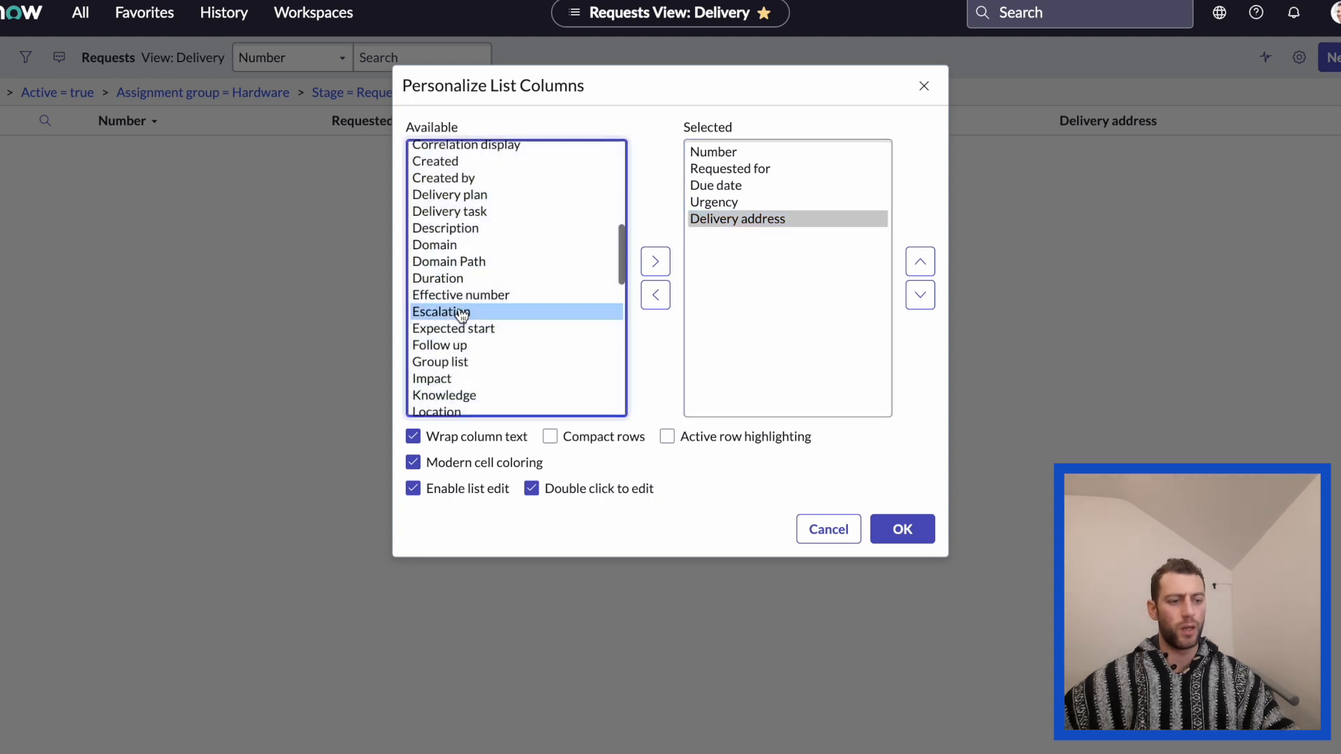
pyautogui.click(657, 265)
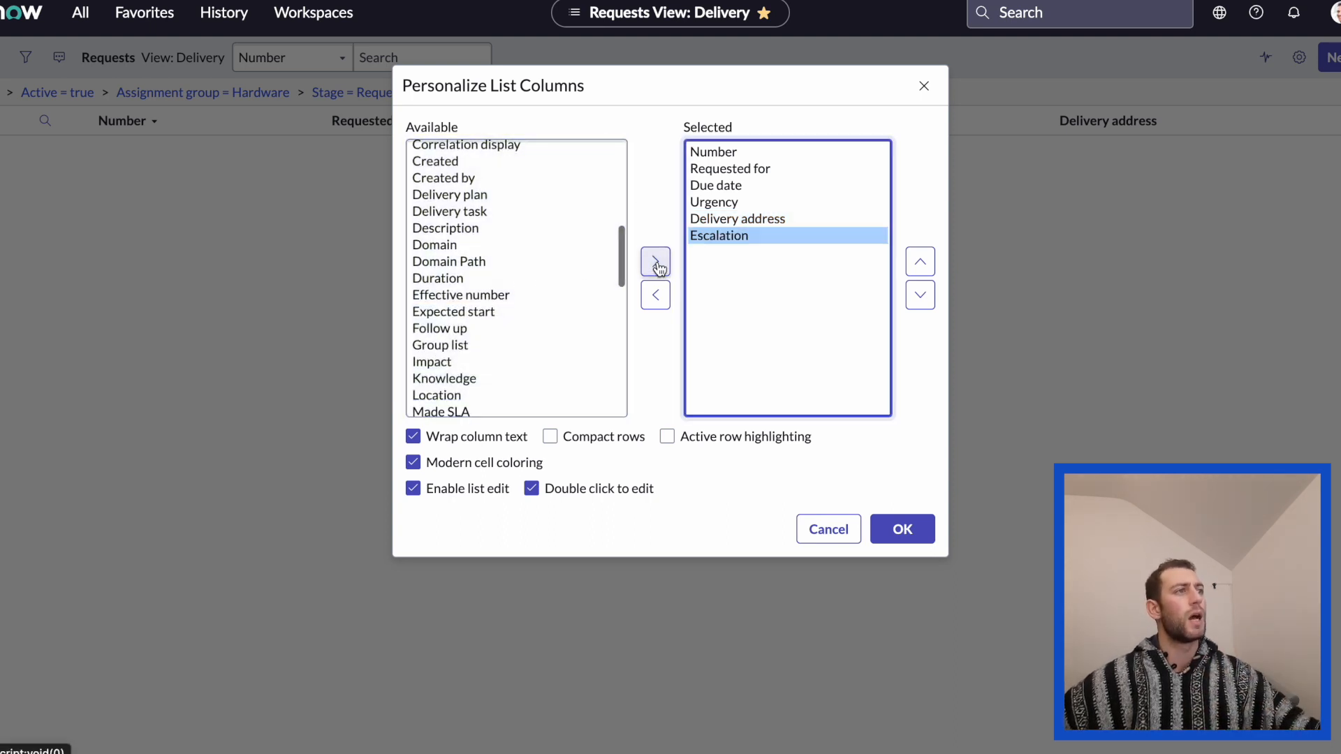
pyautogui.click(920, 266)
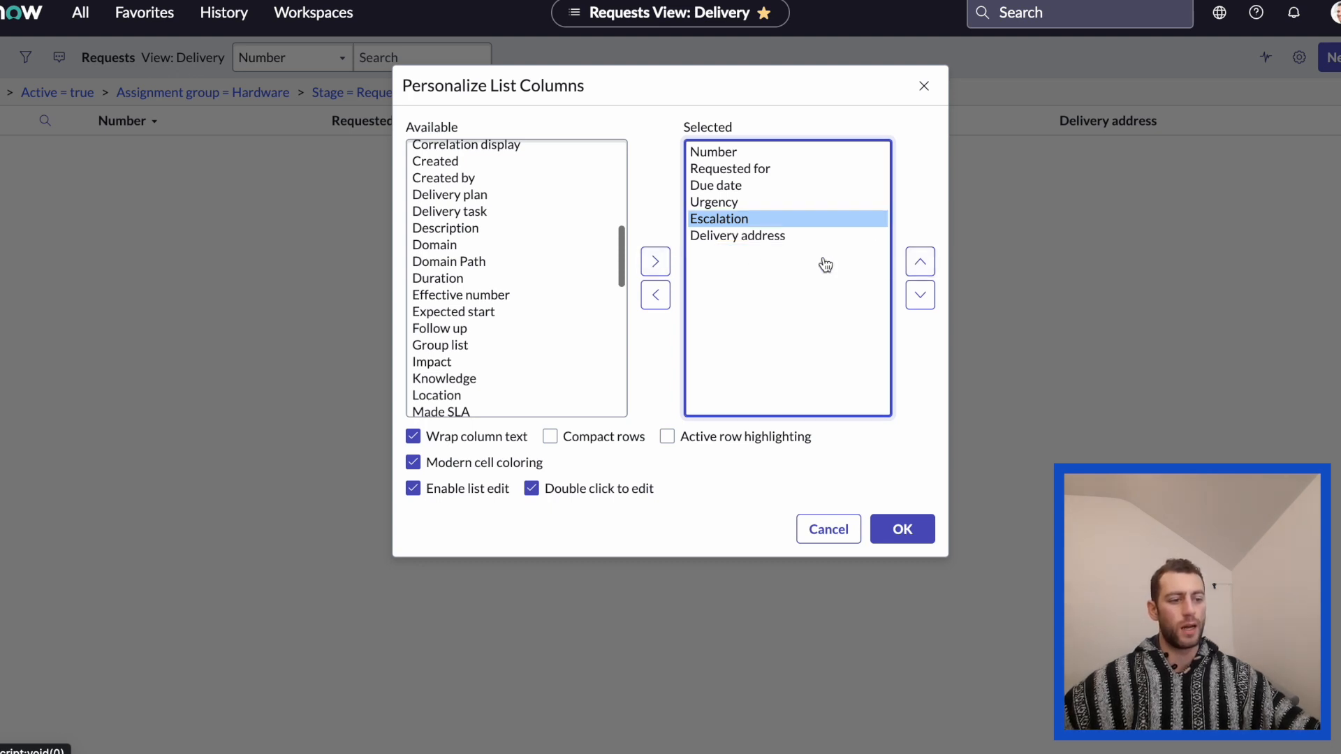
# Select all the chosen columns from Number to Delivery address and apply the personalized column layout.
pyautogui.click(725, 154)
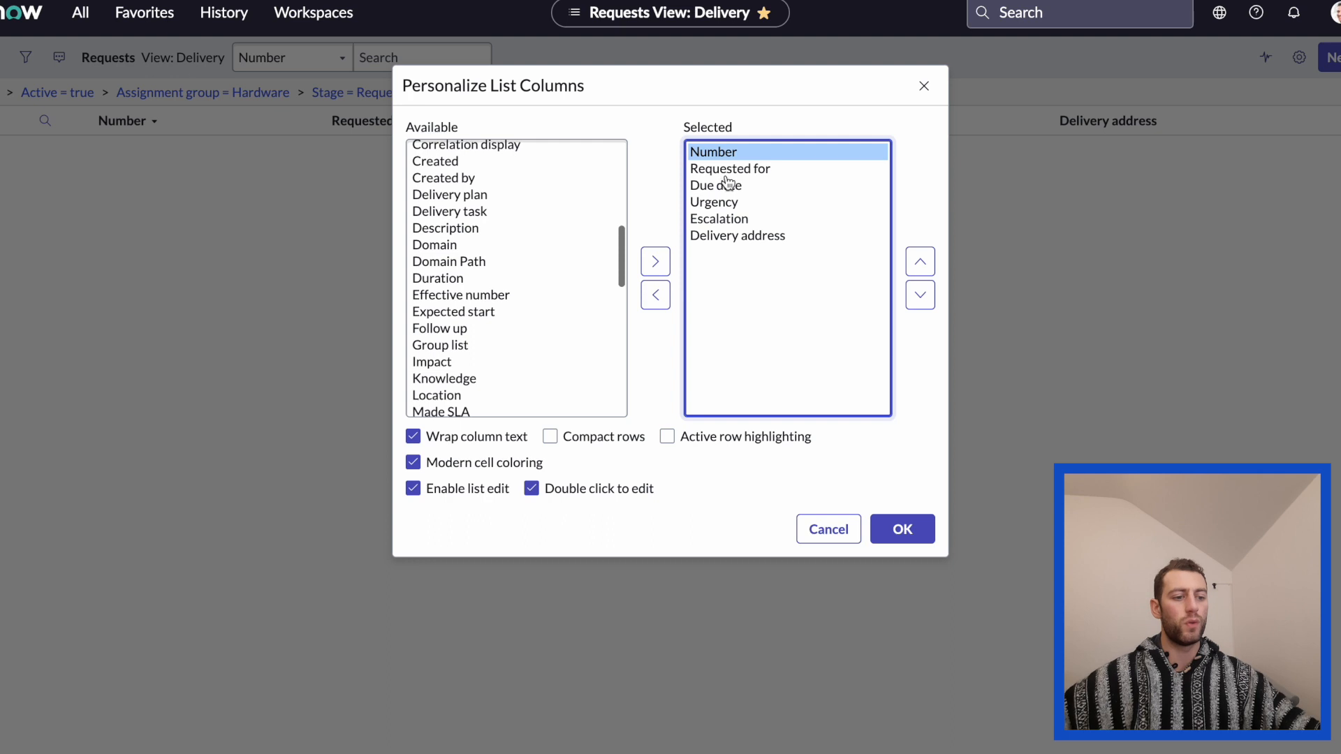
pyautogui.keyDown('shift'); pyautogui.click(712, 238); pyautogui.keyUp('shift')
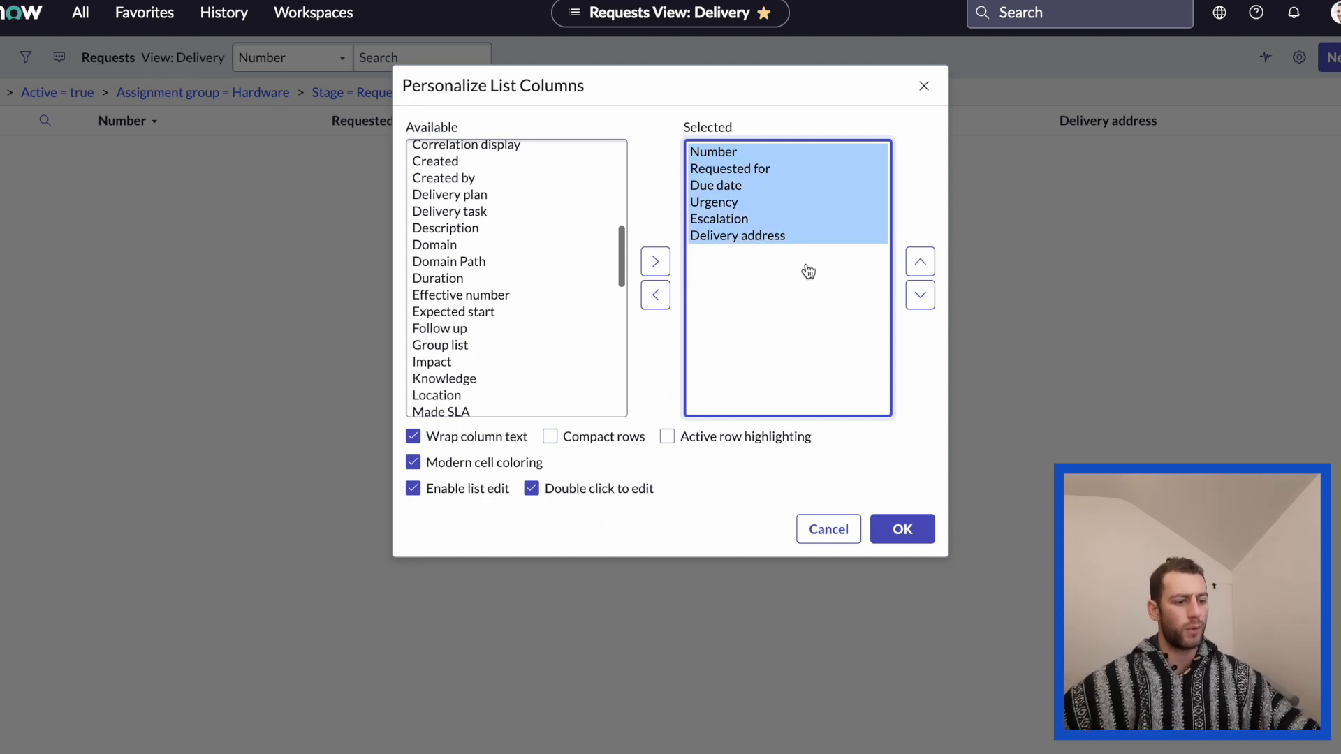
pyautogui.click(902, 530)
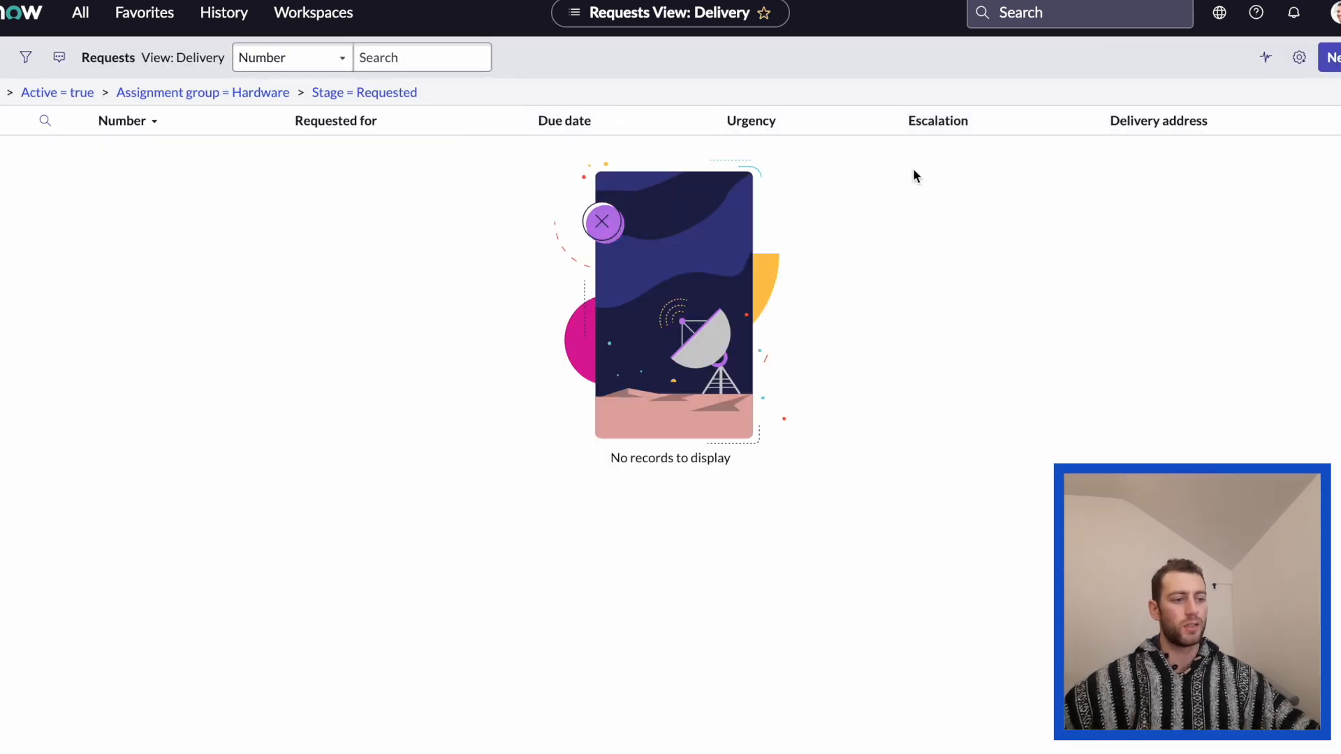
pyautogui.moveTo(913, 185); pyautogui.dragTo(965, 90)
pyautogui.click(972, 239)
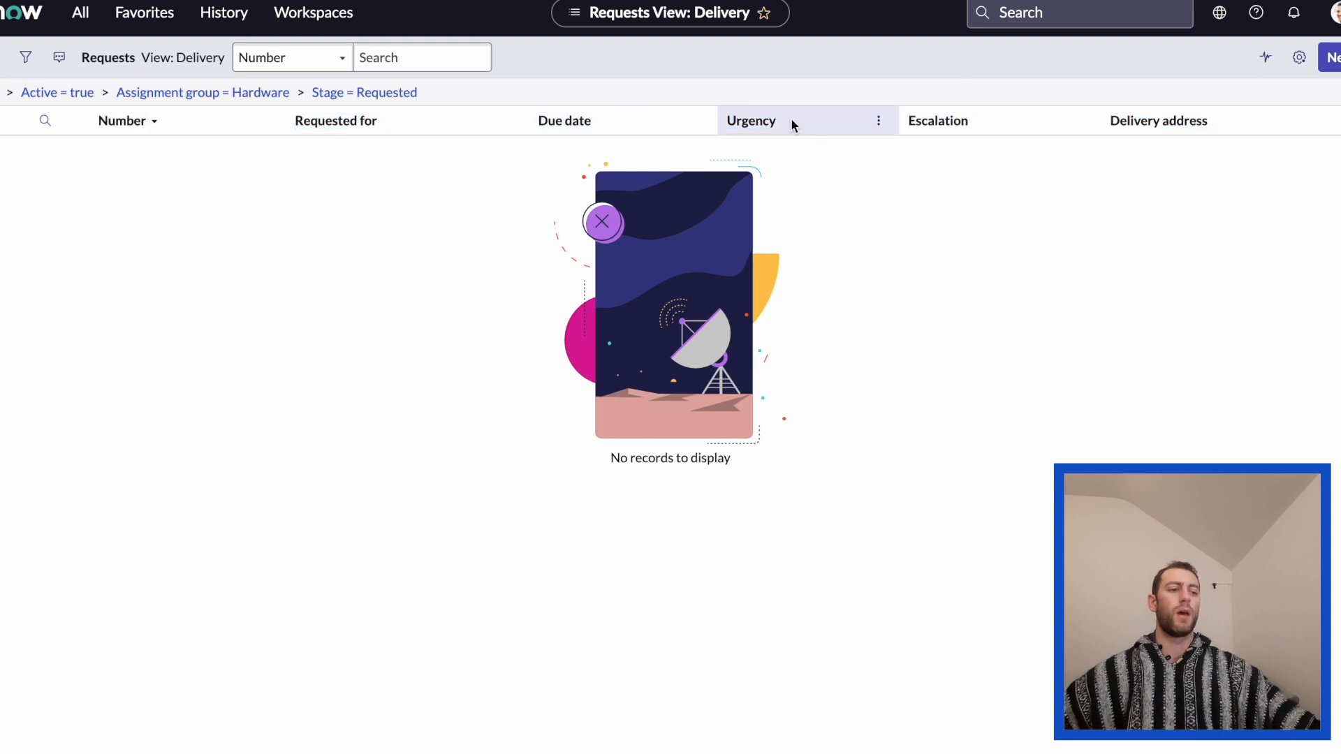
# Add the fields from Additional comments through Business duration to the list's personalized columns.
pyautogui.click(1300, 59)
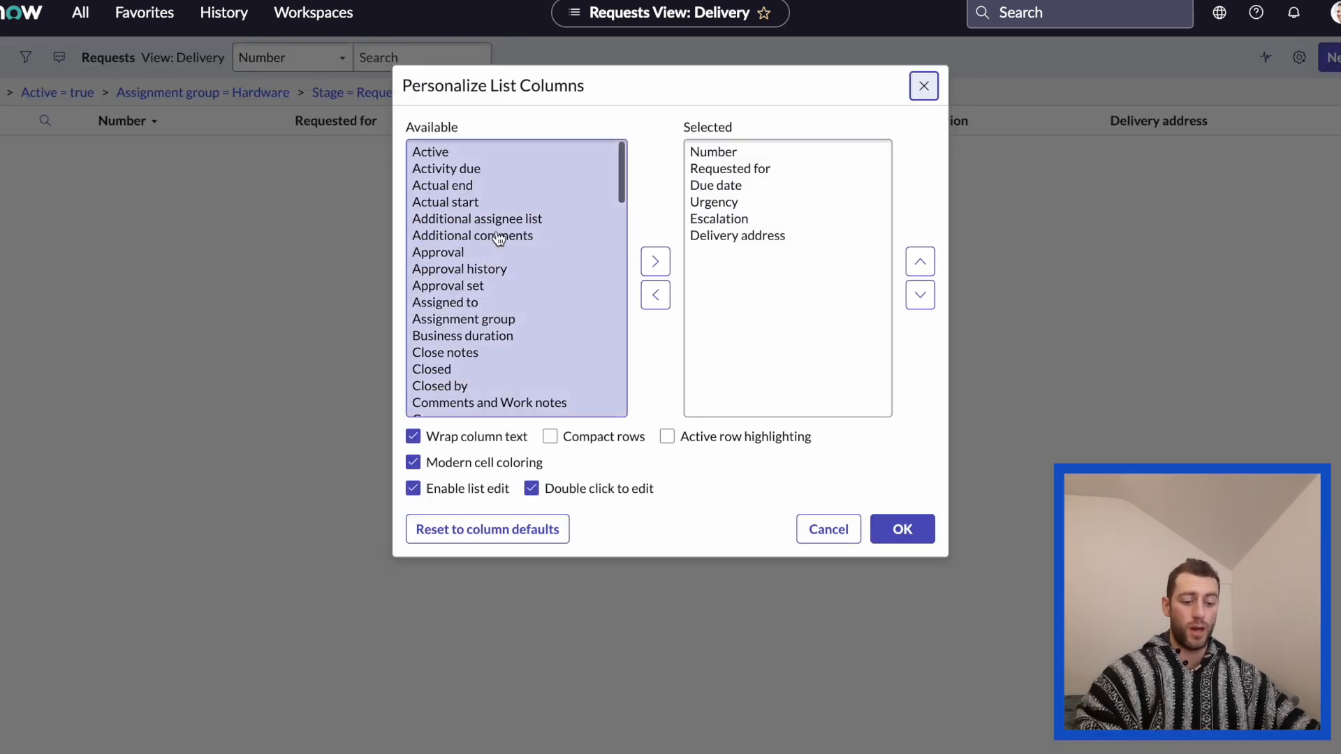
pyautogui.click(499, 238)
pyautogui.keyDown('shift'); pyautogui.click(501, 337); pyautogui.keyUp('shift')
pyautogui.click(656, 261)
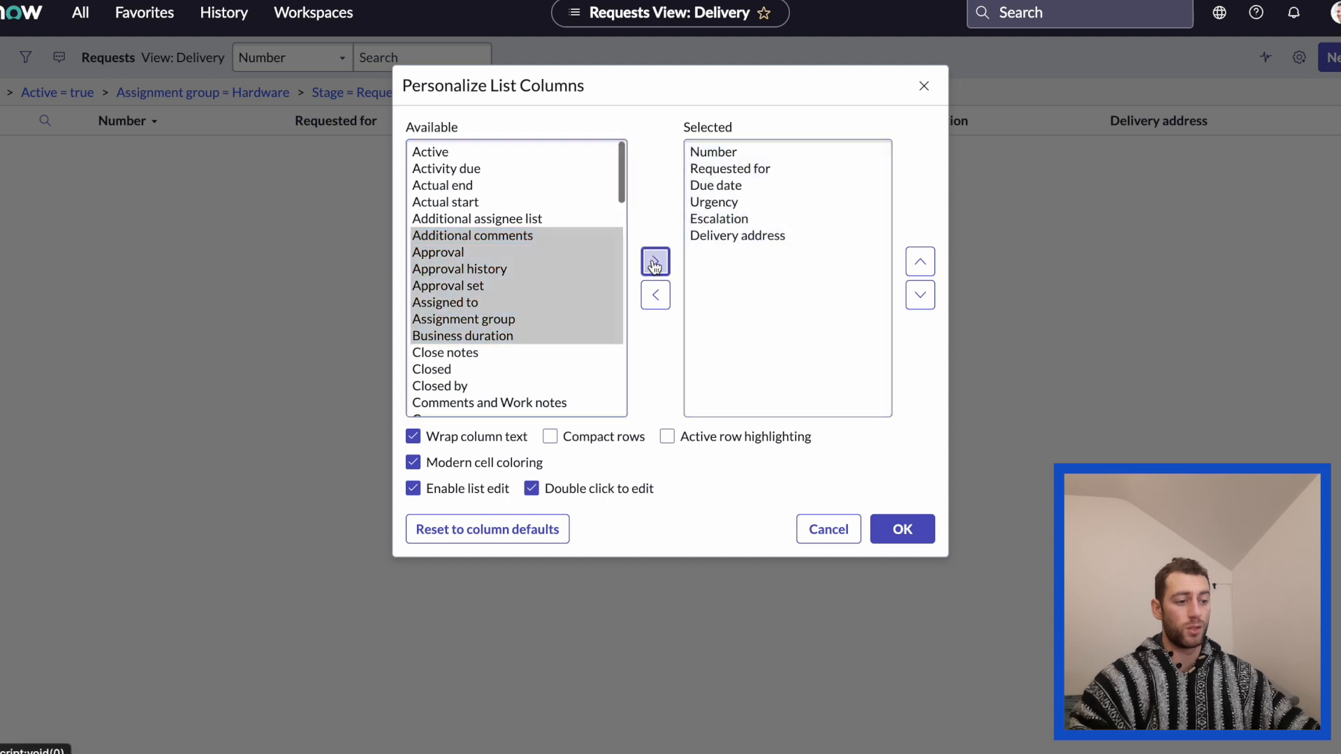
# Move the columns from Delivery address through Approval set directly below Number and apply the personalized layout.
pyautogui.click(774, 271)
pyautogui.click(815, 302)
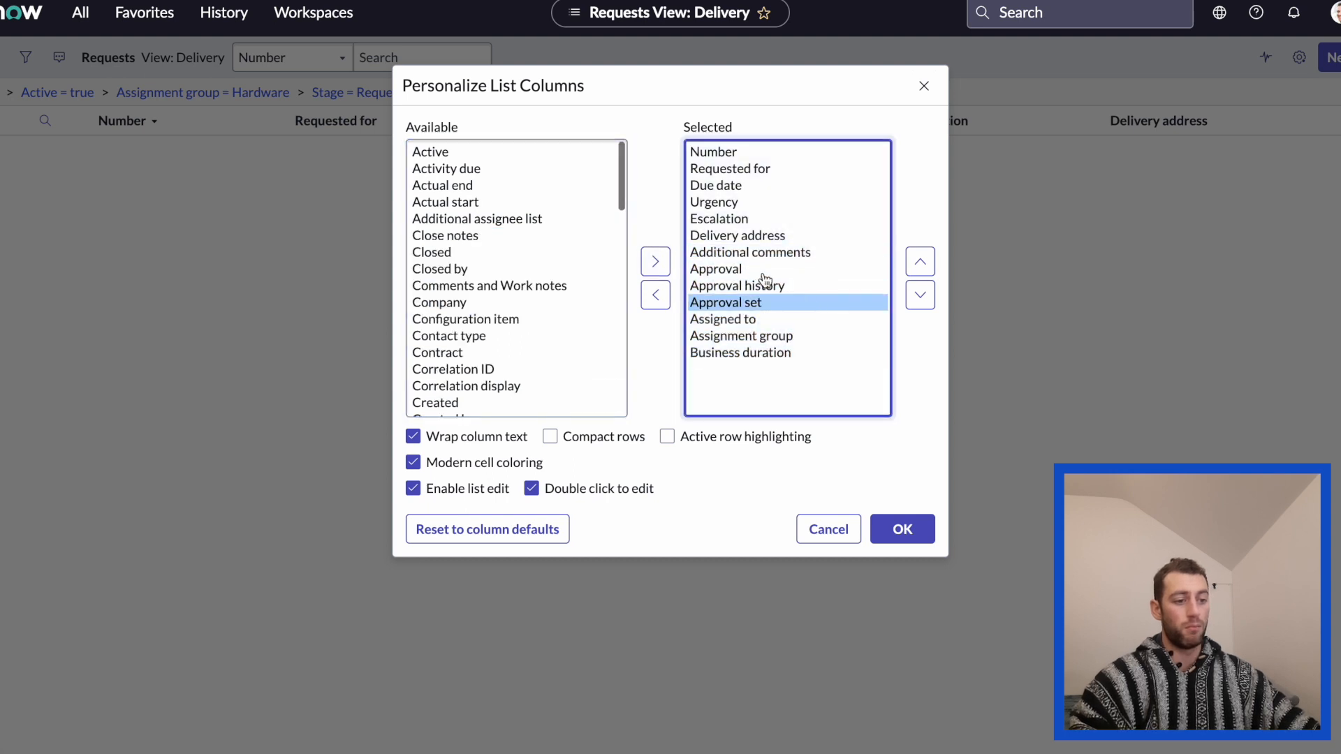
pyautogui.keyDown('shift'); pyautogui.click(763, 271); pyautogui.keyUp('shift')
pyautogui.keyDown('shift'); pyautogui.click(763, 235); pyautogui.keyUp('shift')
pyautogui.click(920, 262)
pyautogui.click(920, 262)
pyautogui.click(921, 261)
pyautogui.click(920, 261)
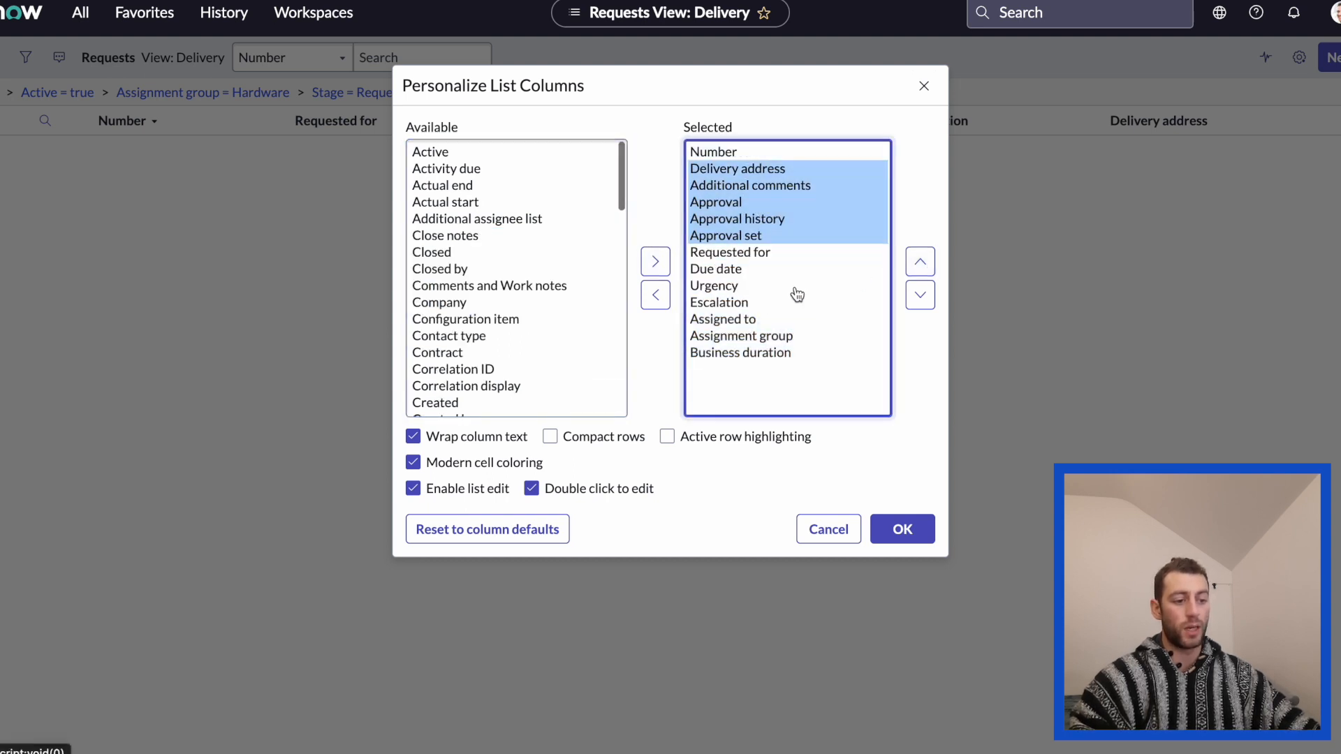
pyautogui.click(789, 287)
pyautogui.click(902, 529)
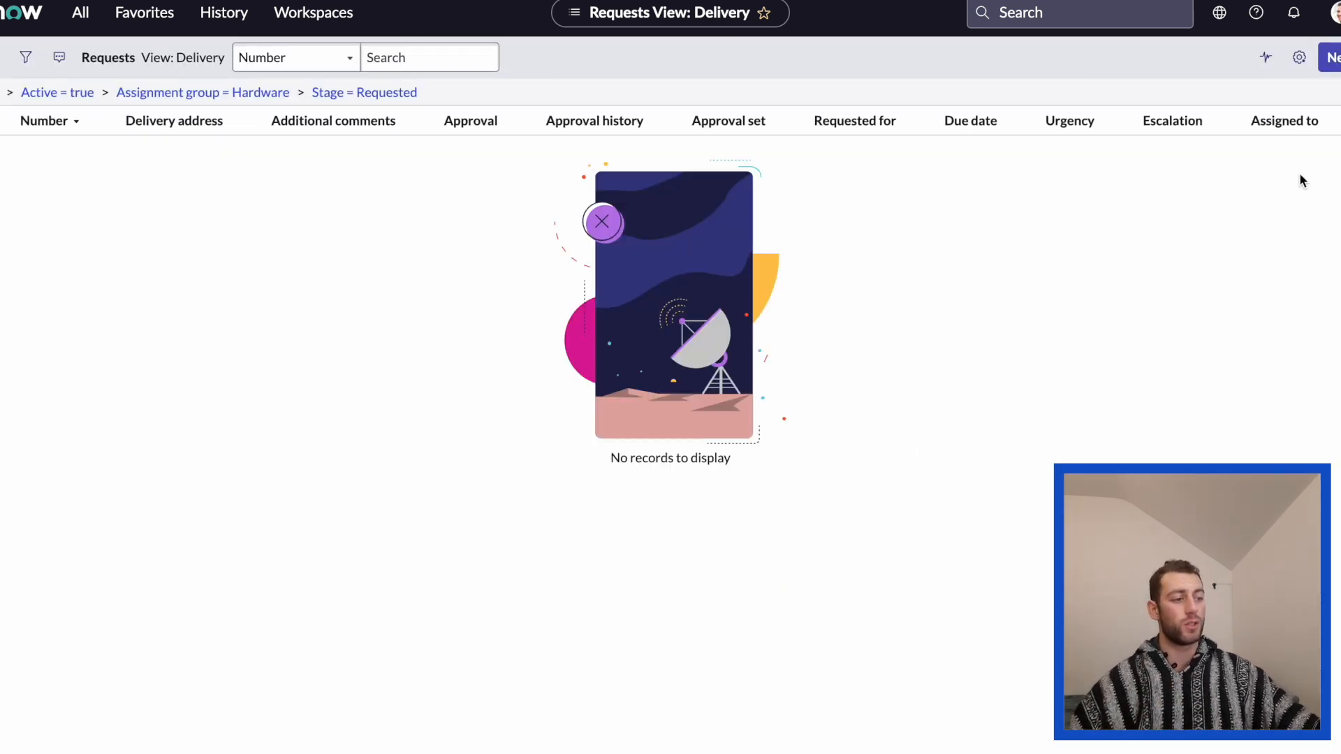
# Reset the Requests list's personalized columns to the column defaults.
pyautogui.click(1299, 58)
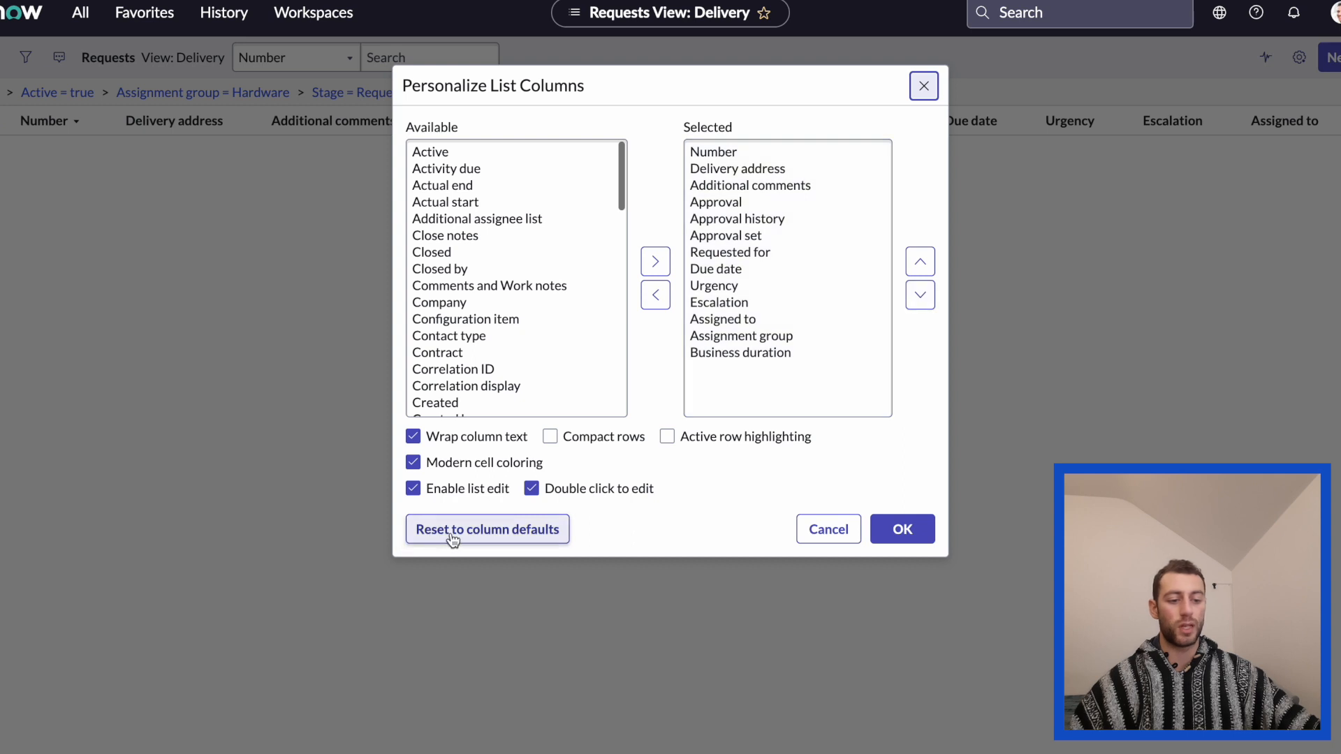
pyautogui.click(546, 541)
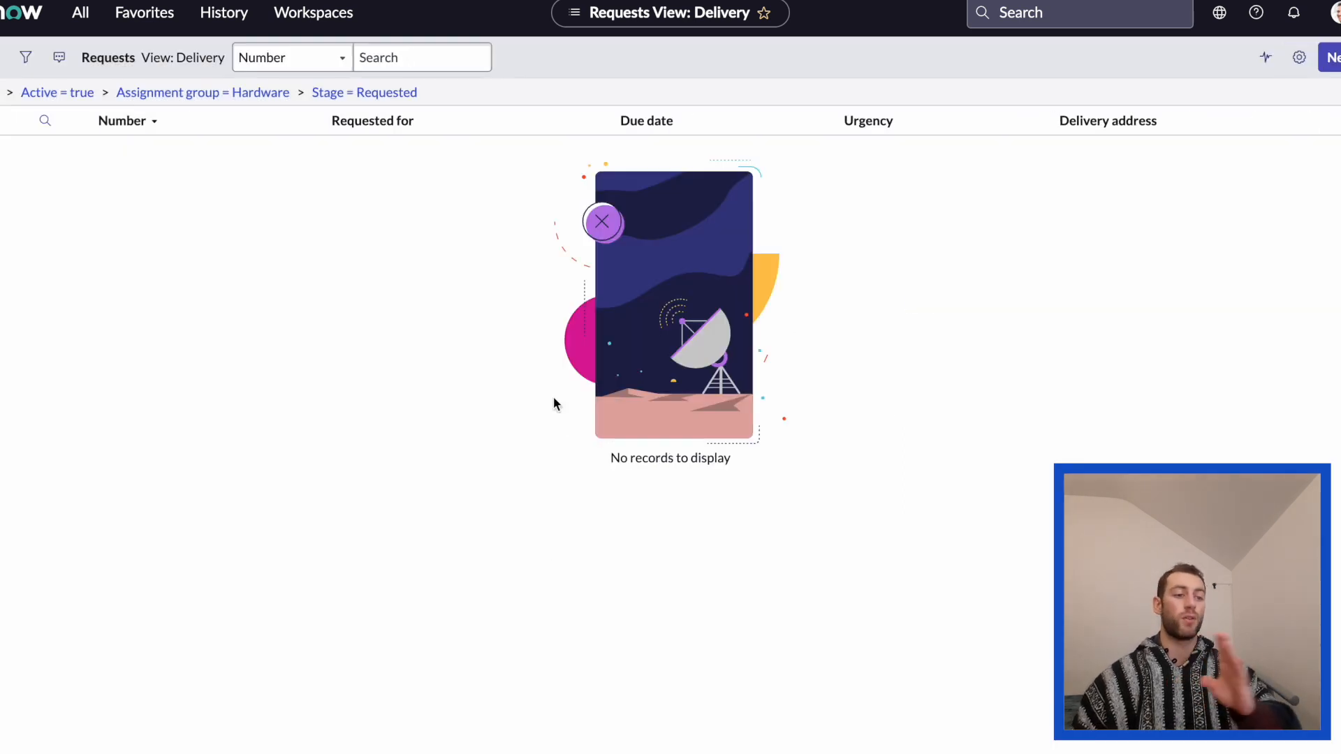